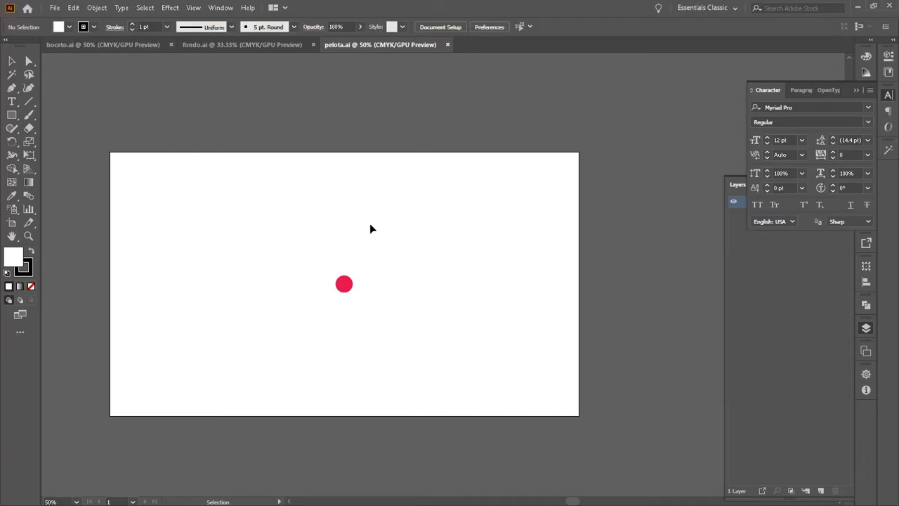
Step: Review the boceto.ai bouncing-ball sketch, then close it to return to pelota.ai
click(112, 45)
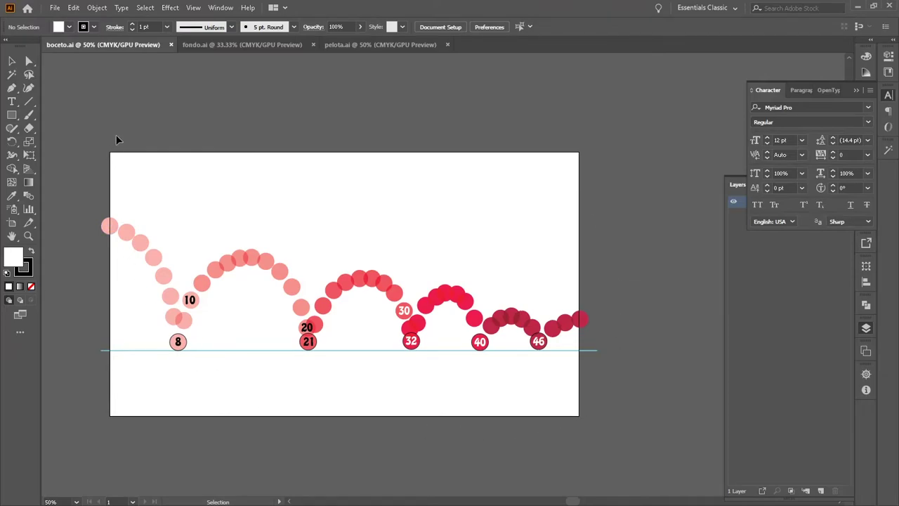
click(171, 44)
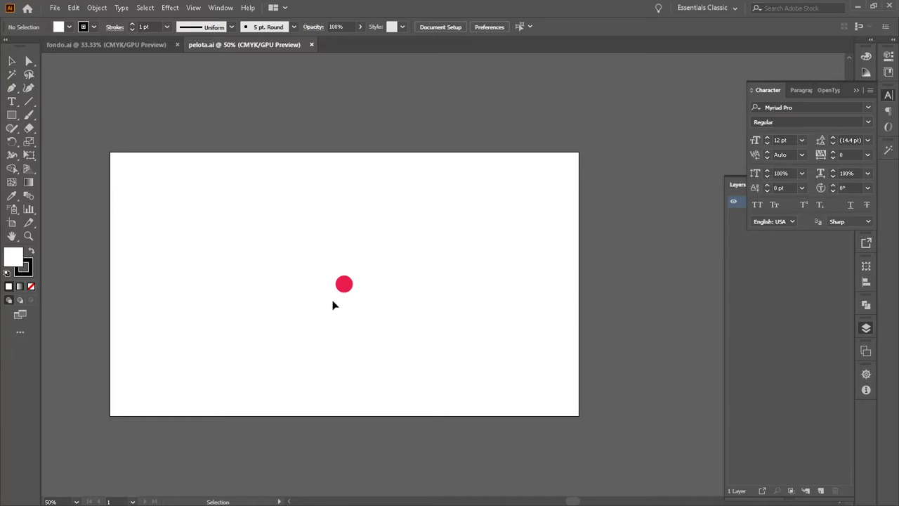
Step: Move the red ball around, undo the moves, and realign it to the artboard centre
drag(344, 287, 172, 291)
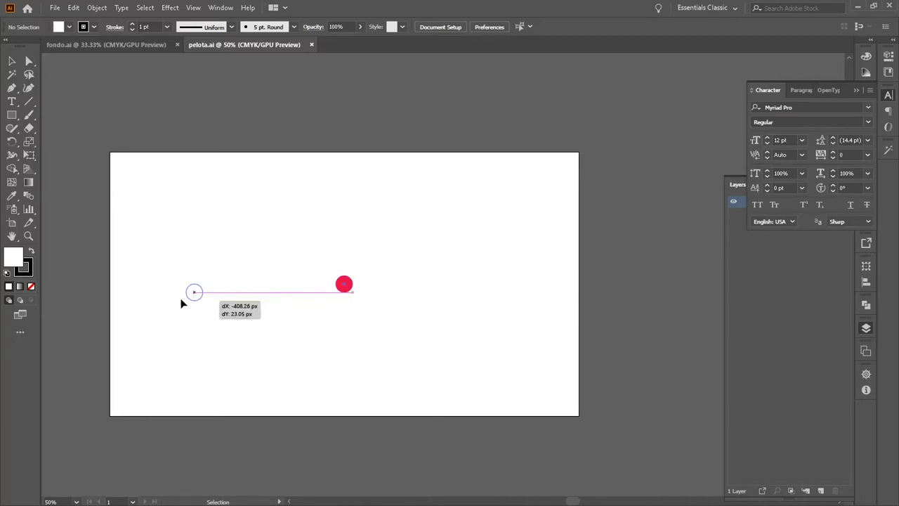
click(277, 328)
key(ctrl+z)
drag(347, 289, 166, 319)
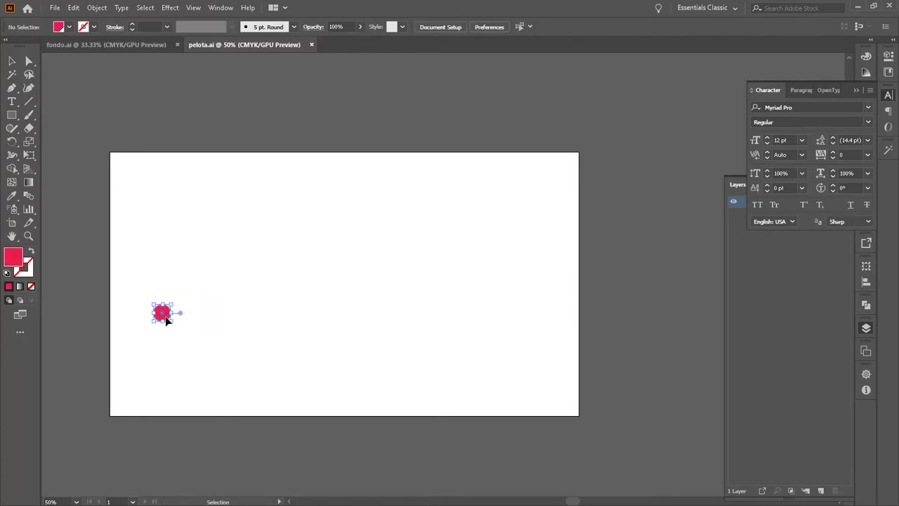
key(ctrl+z)
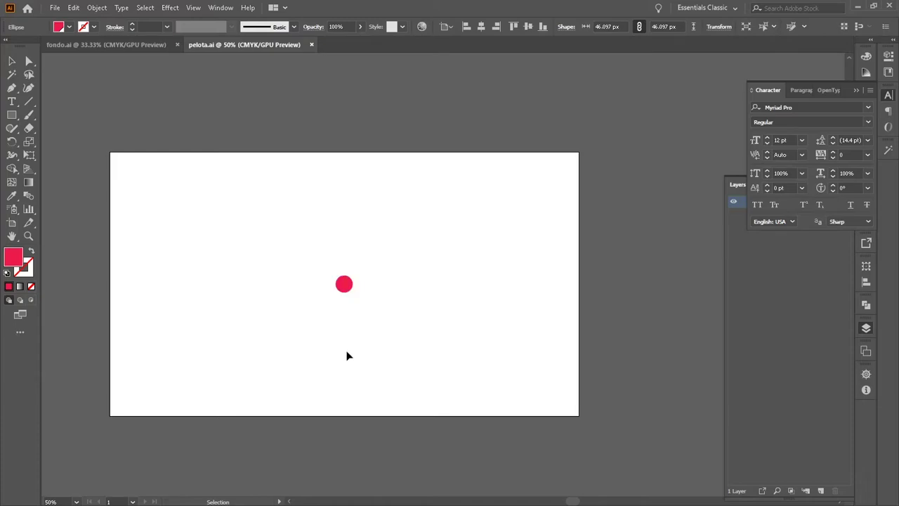
drag(344, 283, 614, 284)
click(485, 26)
click(527, 27)
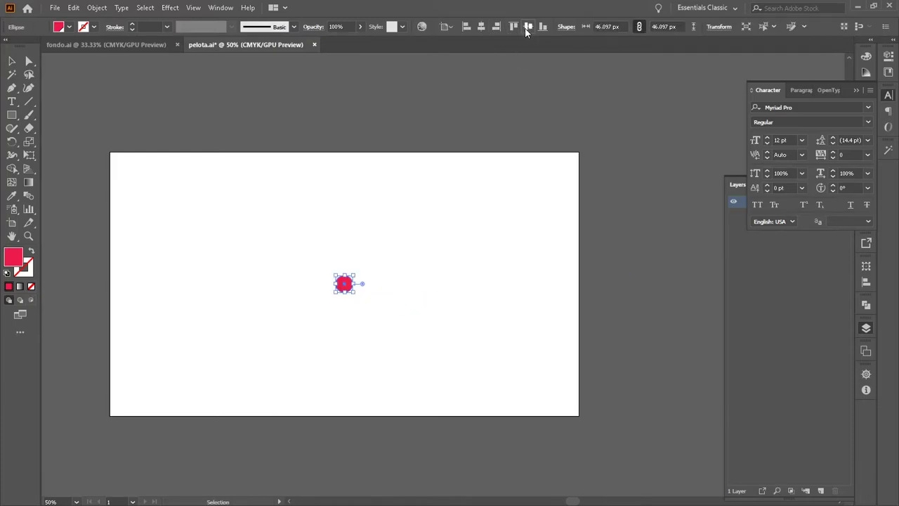
click(500, 219)
Step: Recentre the ball horizontally and vertically, then close pelota.ai without saving changes
drag(344, 285, 240, 342)
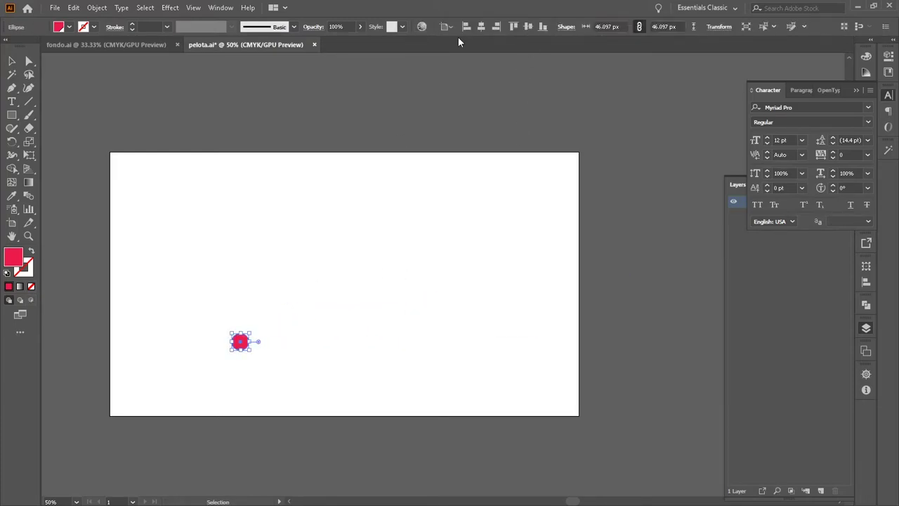
click(481, 27)
click(527, 28)
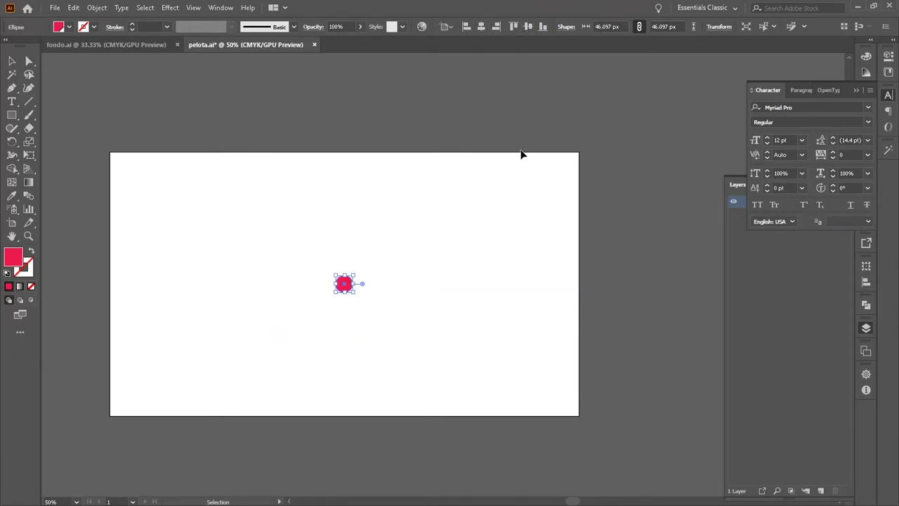
click(308, 286)
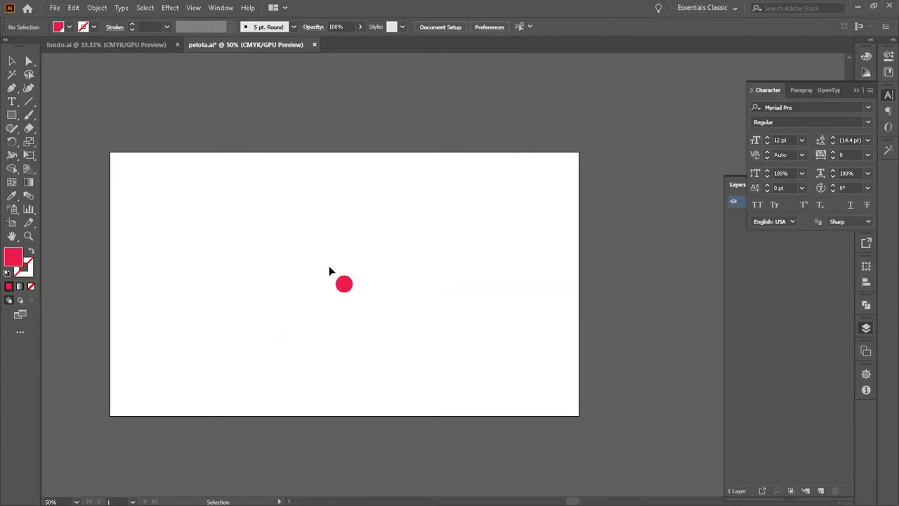
click(351, 284)
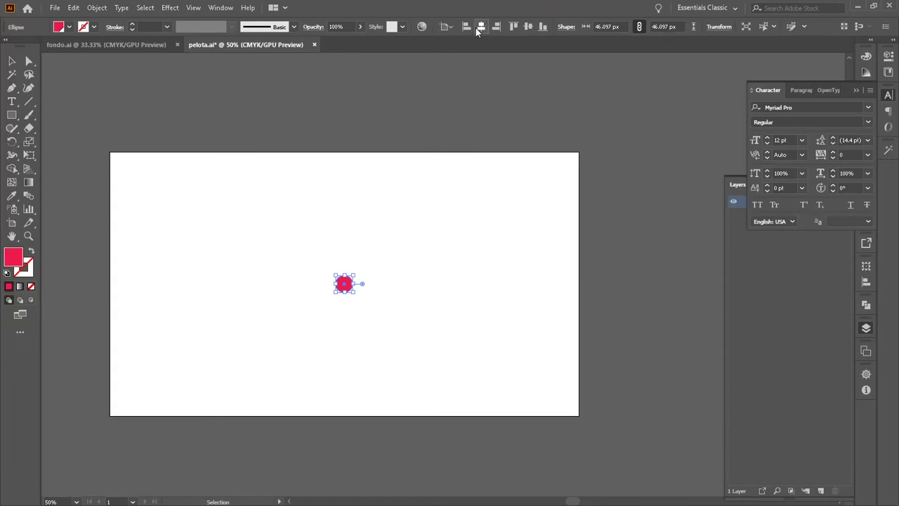
click(268, 317)
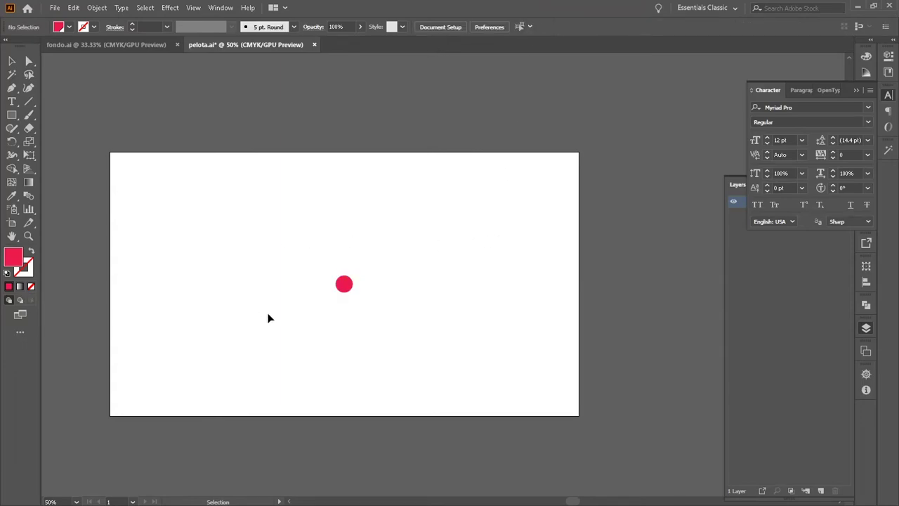
click(314, 45)
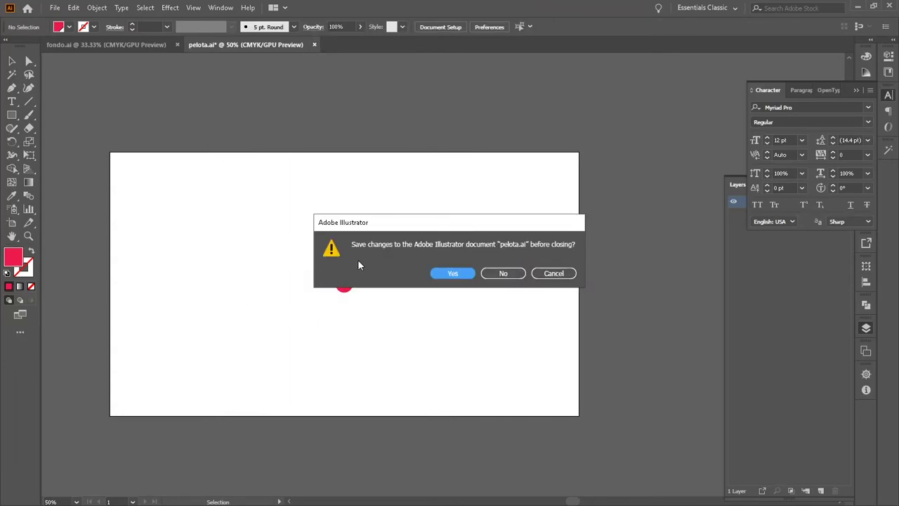
click(503, 274)
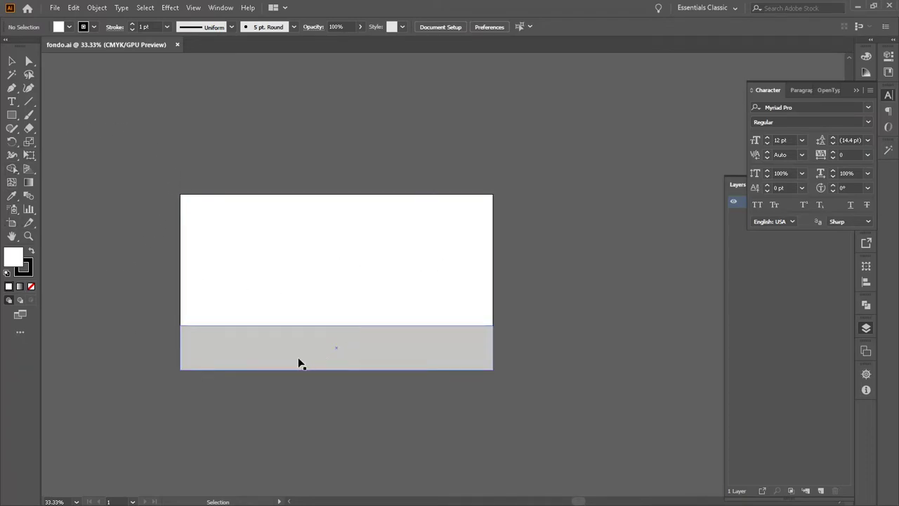
Step: Inspect fondo.ai's white and grey ground rectangles, then close it and quit Illustrator
click(187, 289)
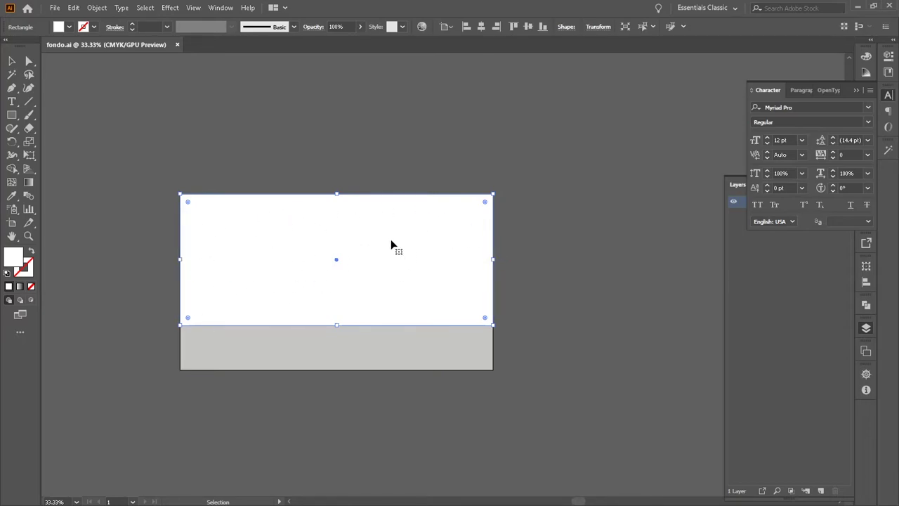
click(160, 302)
click(310, 354)
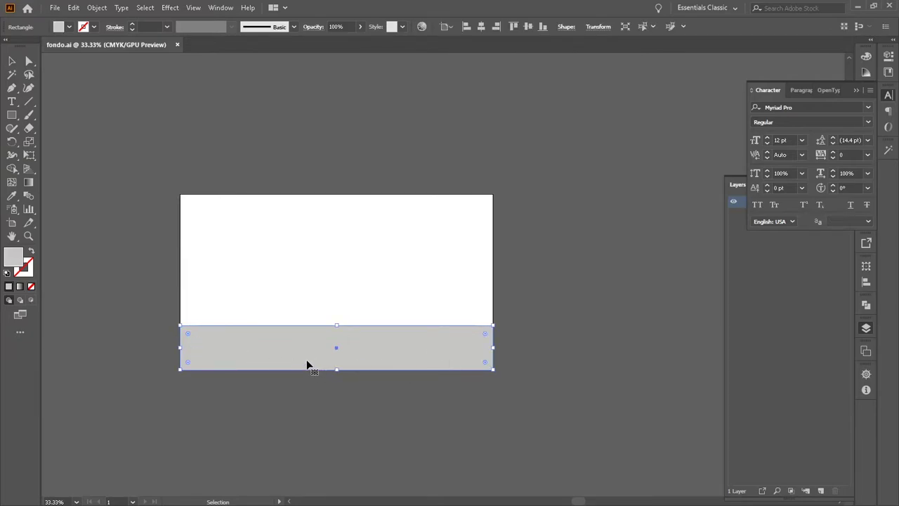
click(177, 45)
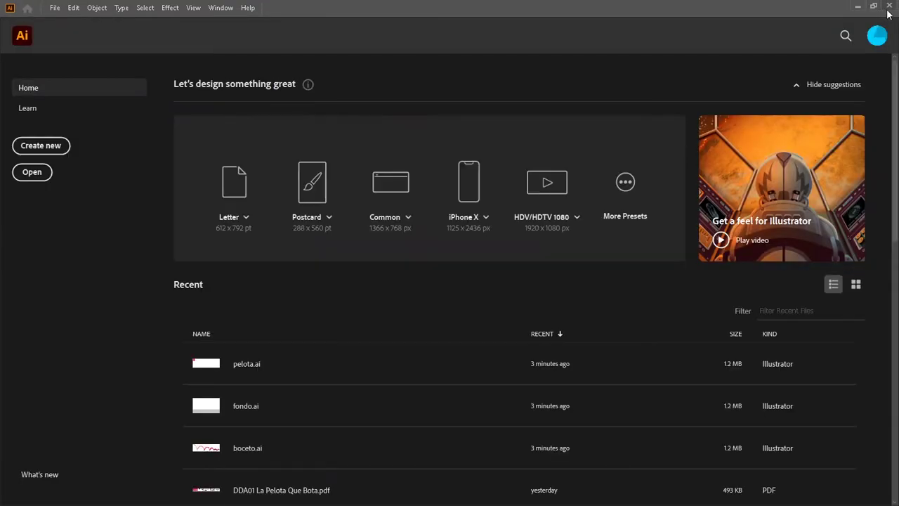
click(887, 10)
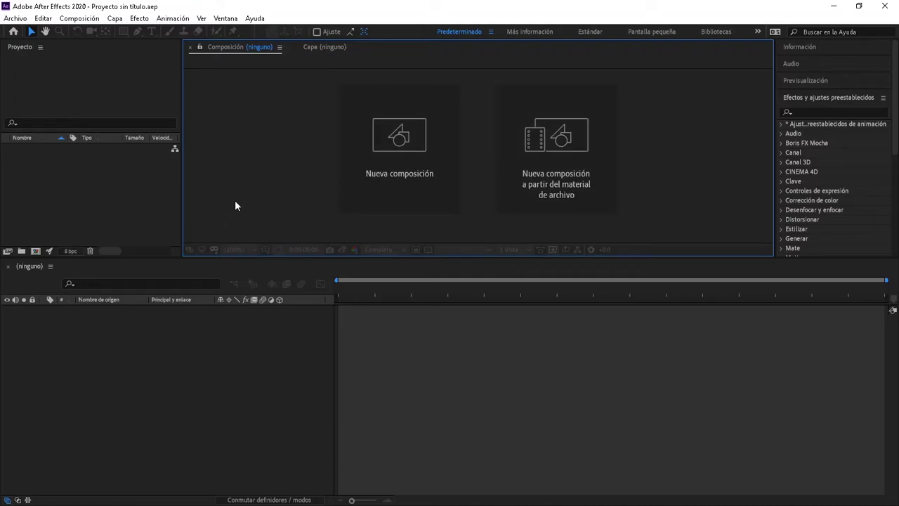
Step: Start a new 1280×720 composition named 'Pelota que bota' and show its frame-rate options
click(417, 137)
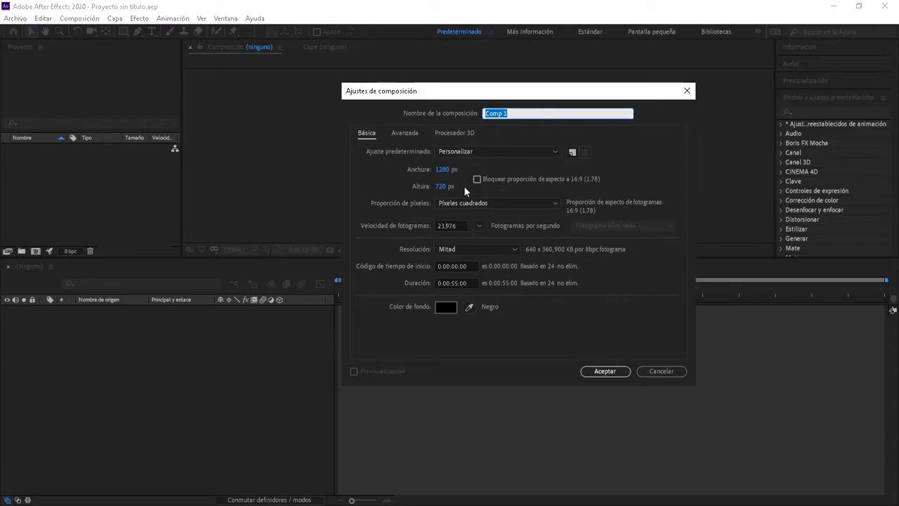
text(Pelota )
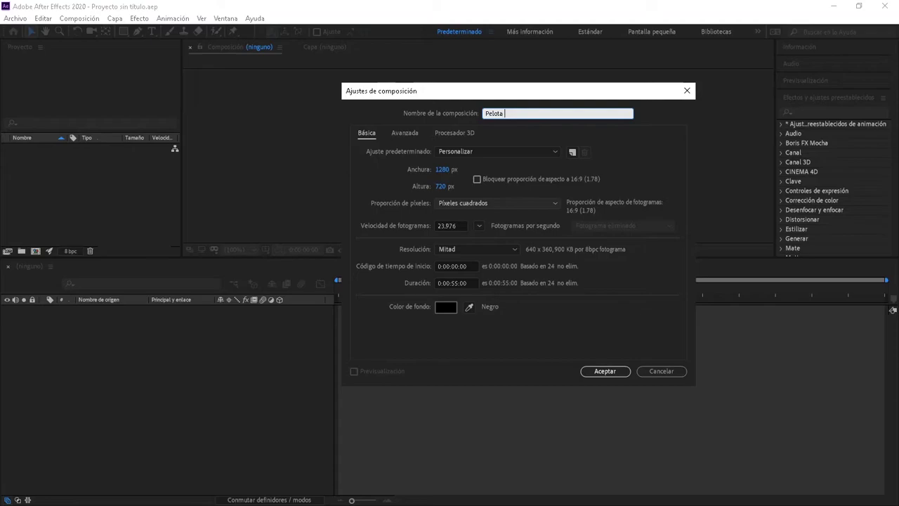
text(Que bota)
key(BackSpace)
key(BackSpace)
key(BackSpace)
key(BackSpace)
key(BackSpace)
key(BackSpace)
key(BackSpace)
key(BackSpace)
text(q)
text(ue bota)
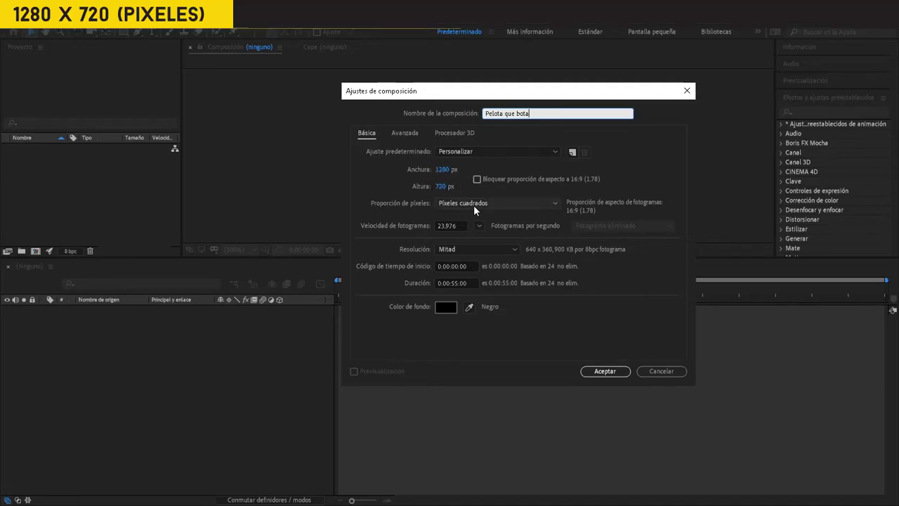
click(480, 226)
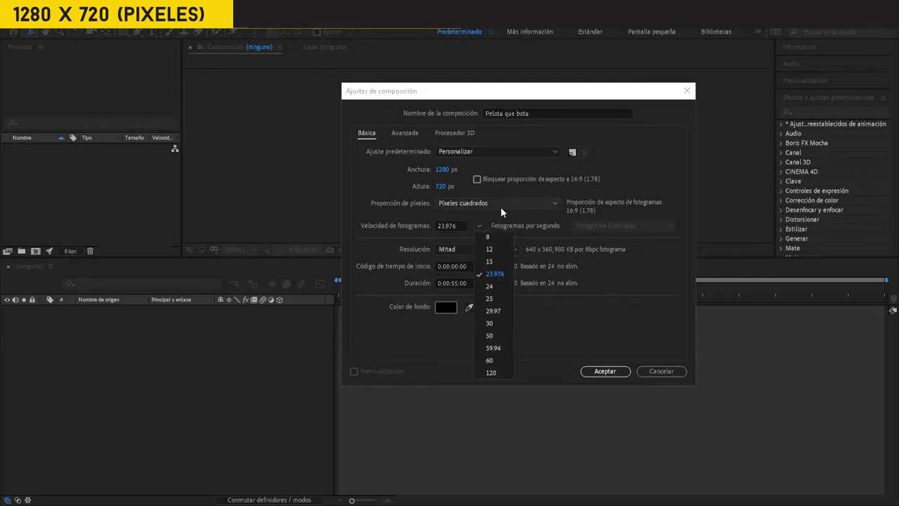
Step: Set the composition frame rate to 12 fps, leaving resolution at Mitad (half)
click(498, 250)
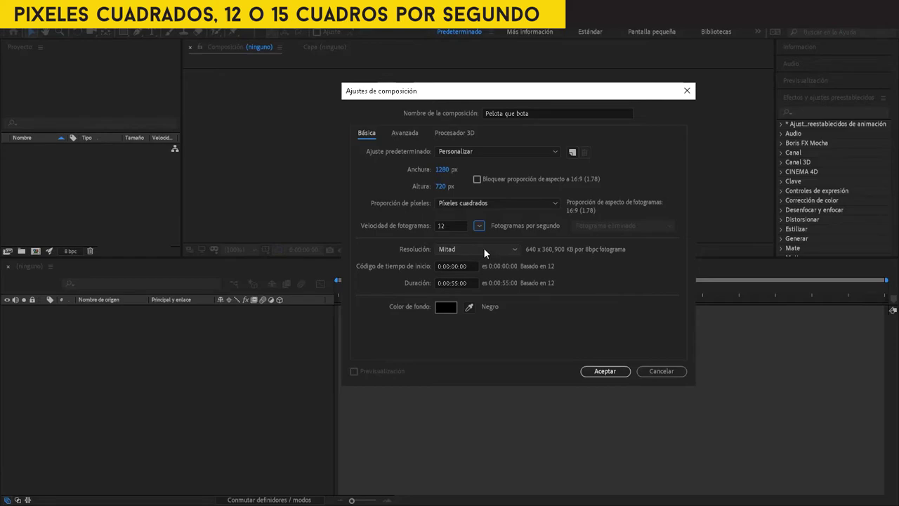
click(483, 247)
click(478, 258)
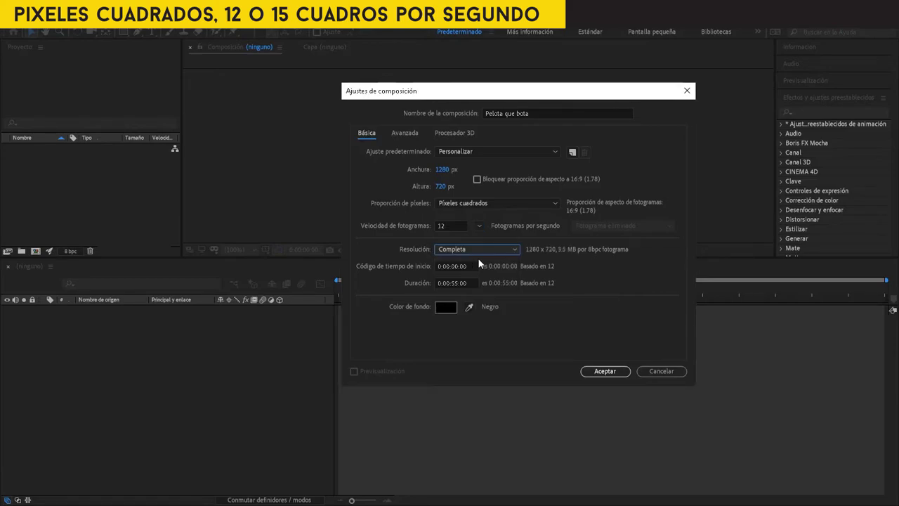
click(480, 249)
click(483, 272)
click(501, 251)
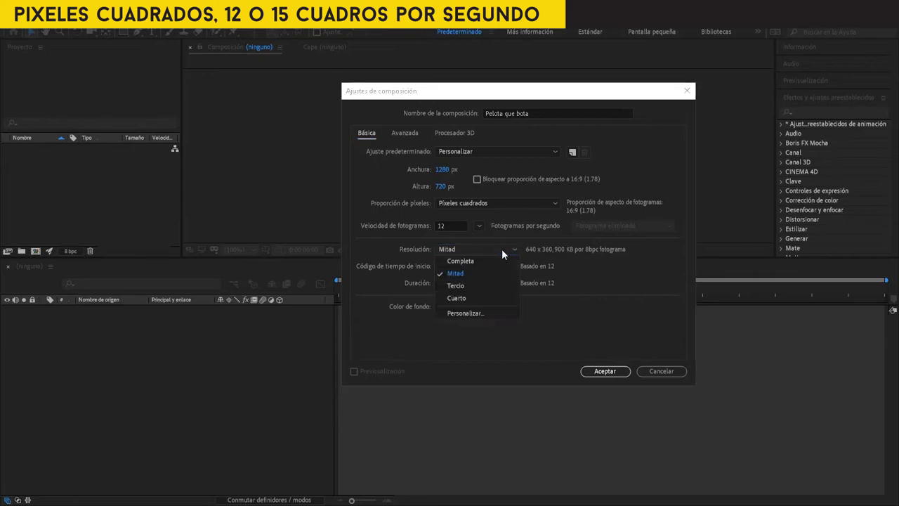
click(490, 274)
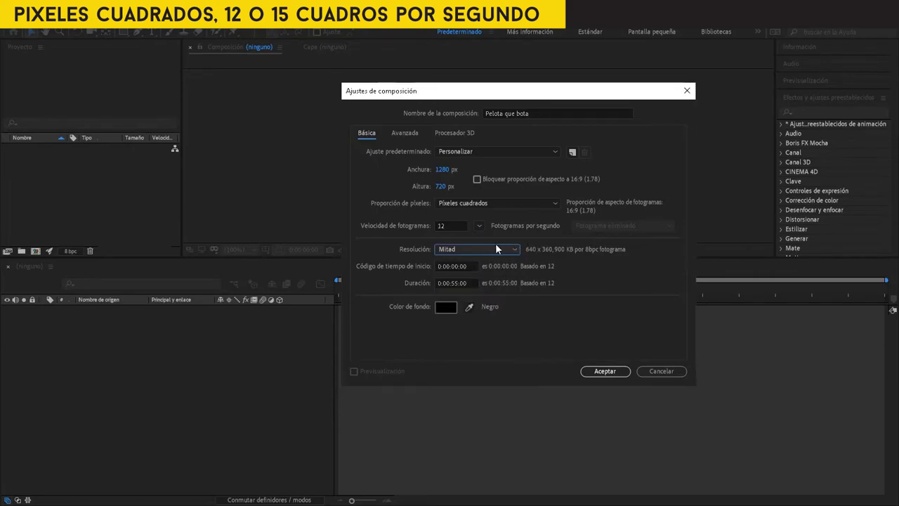
click(481, 250)
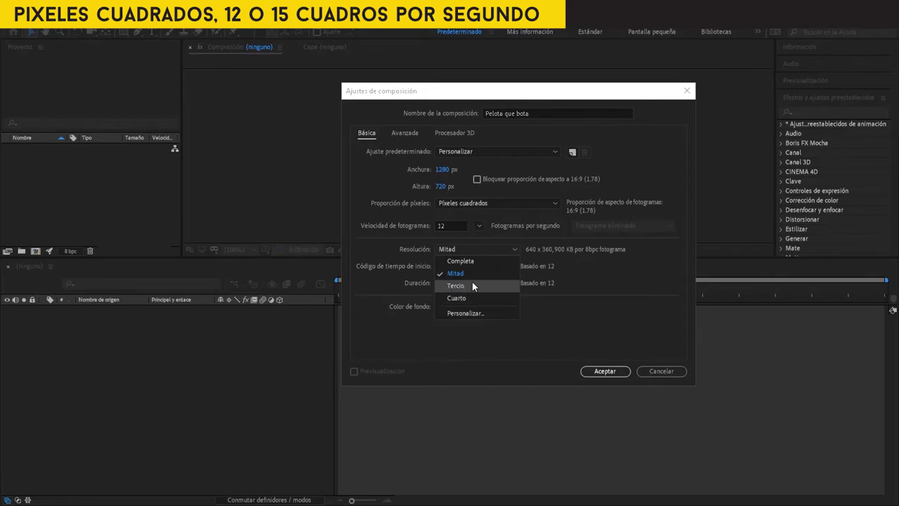
click(483, 275)
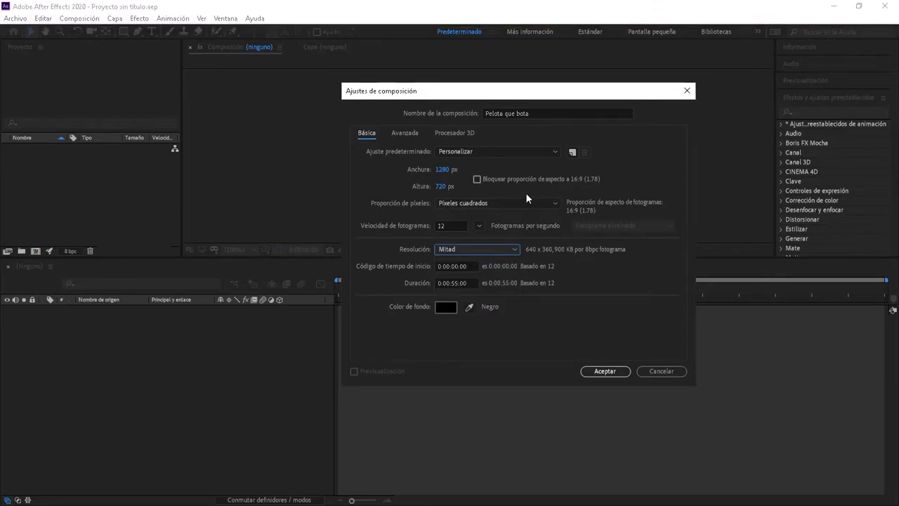
Step: Change the duration from 0:00:55:00 to 7 seconds and create the composition
click(463, 283)
double_click(463, 283)
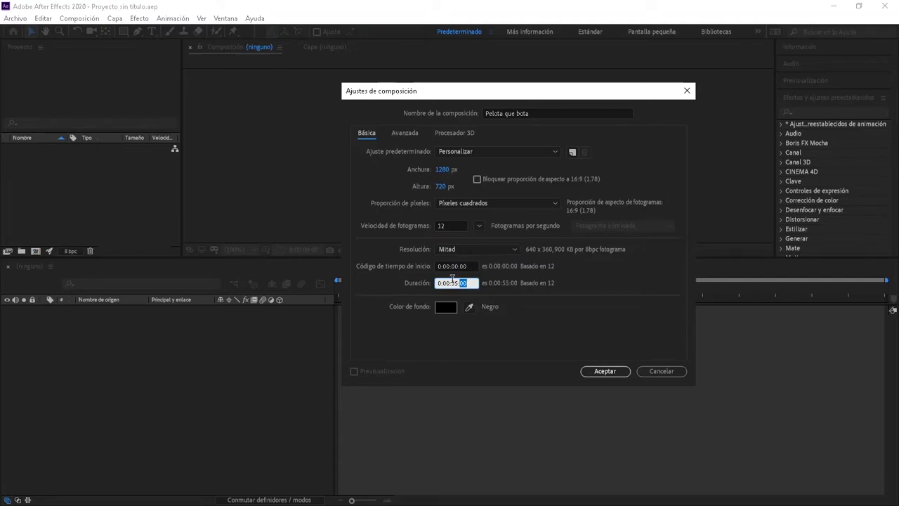
click(451, 283)
drag(459, 283, 450, 283)
double_click(471, 283)
text(5)
text(.0)
key(BackSpace)
key(BackSpace)
key(BackSpace)
text(5)
key(BackSpace)
text(5.5)
key(BackSpace)
key(BackSpace)
key(BackSpace)
text(7)
key(Return)
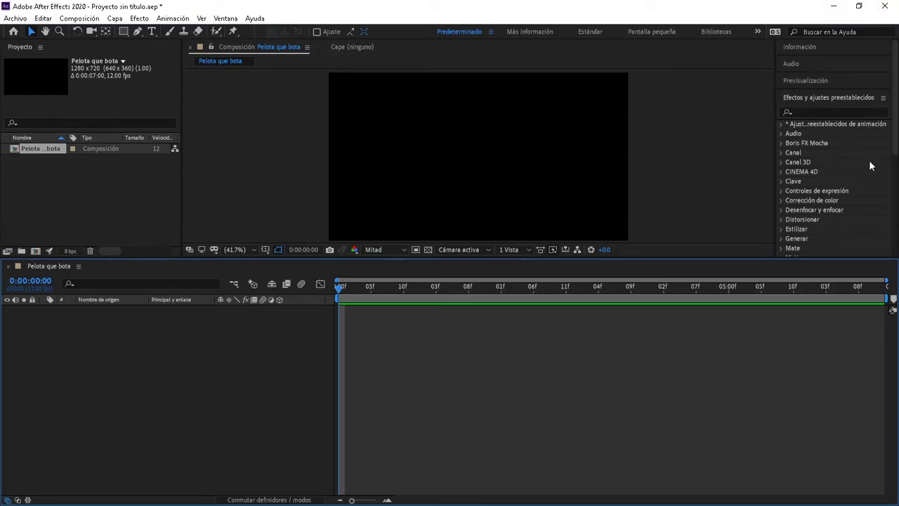
click(225, 19)
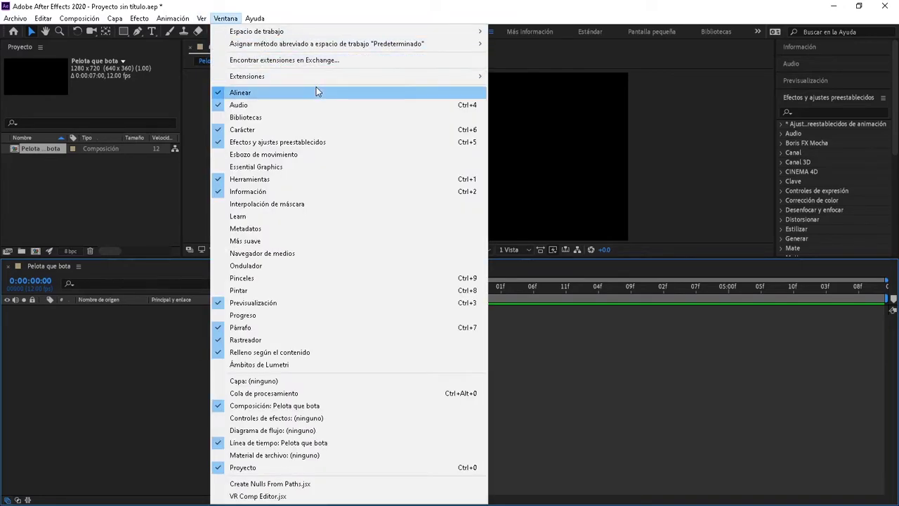
mouse_move(441, 33)
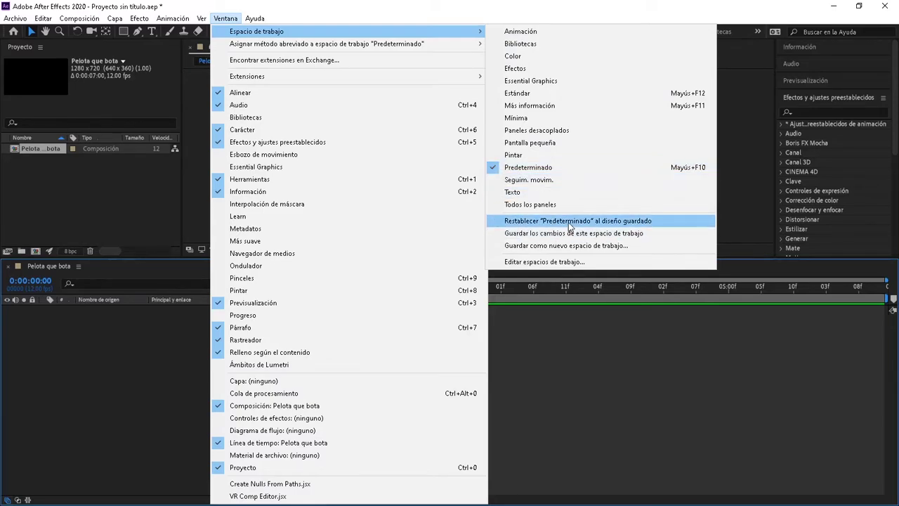
click(569, 222)
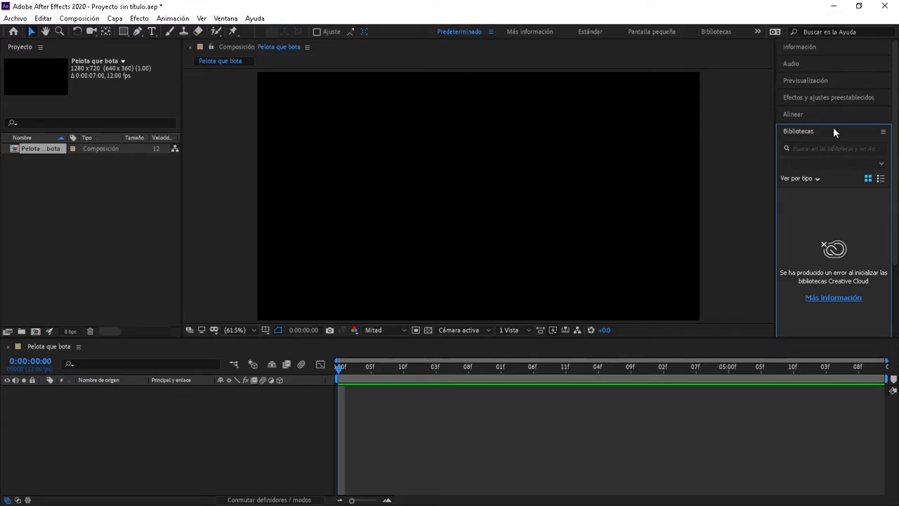
Step: Expand the Previsualización panel, check composition settings, then switch to the MMDD folder in Explorer
click(814, 82)
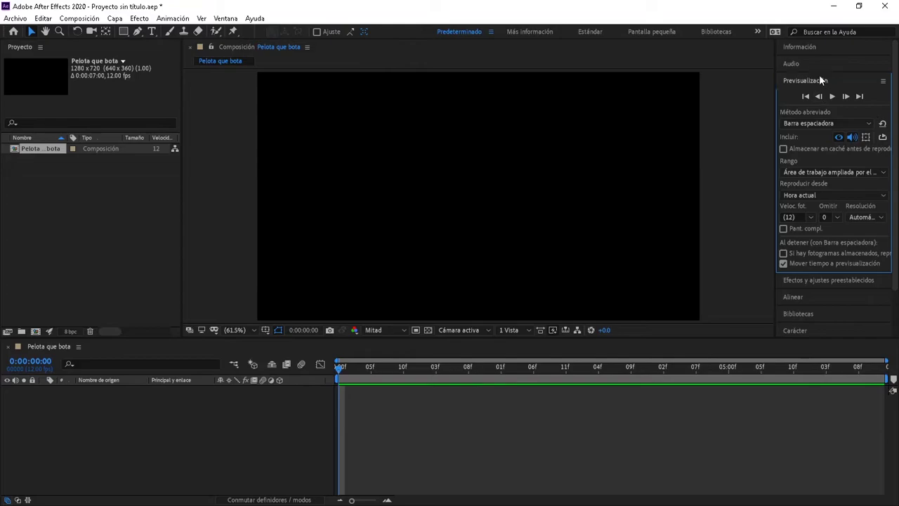
click(89, 176)
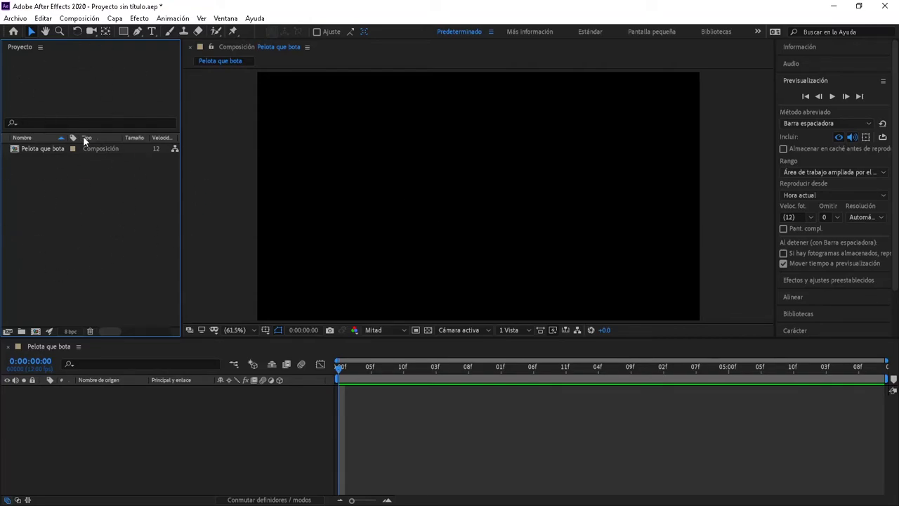
click(194, 428)
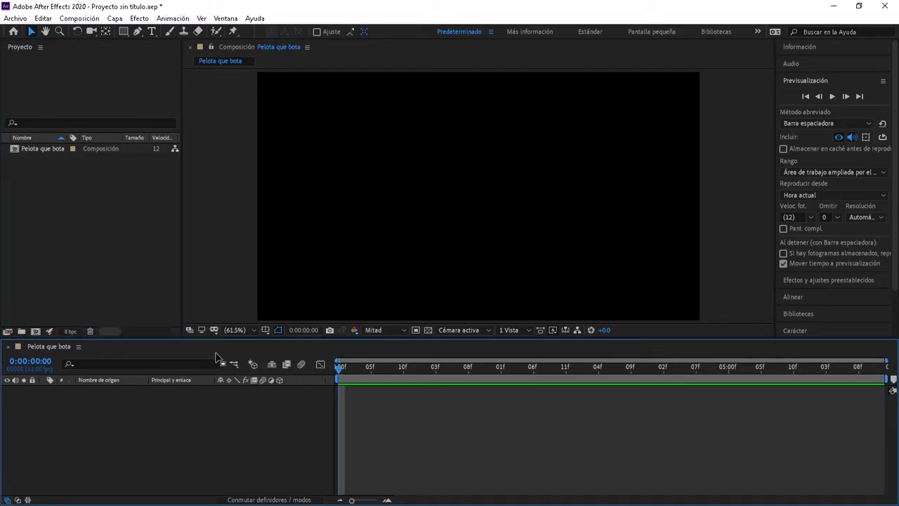
key(ctrl+k)
click(278, 329)
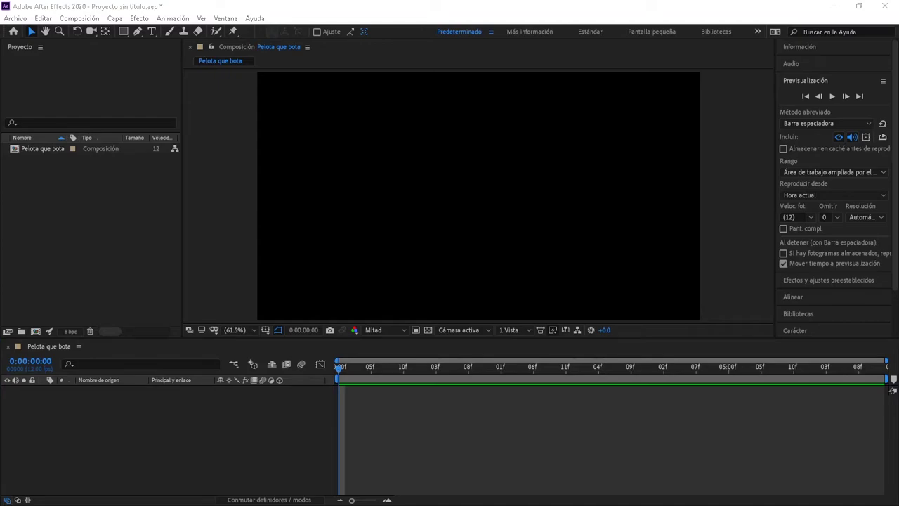
key(alt+Tab)
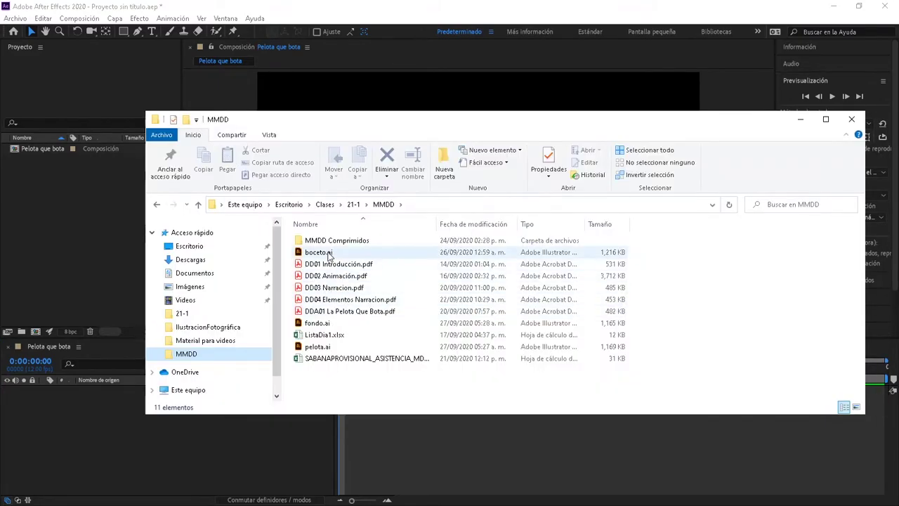
Step: Drag boceto.ai, pelota.ai and fondo.ai from the MMDD folder into the Project panel
click(328, 254)
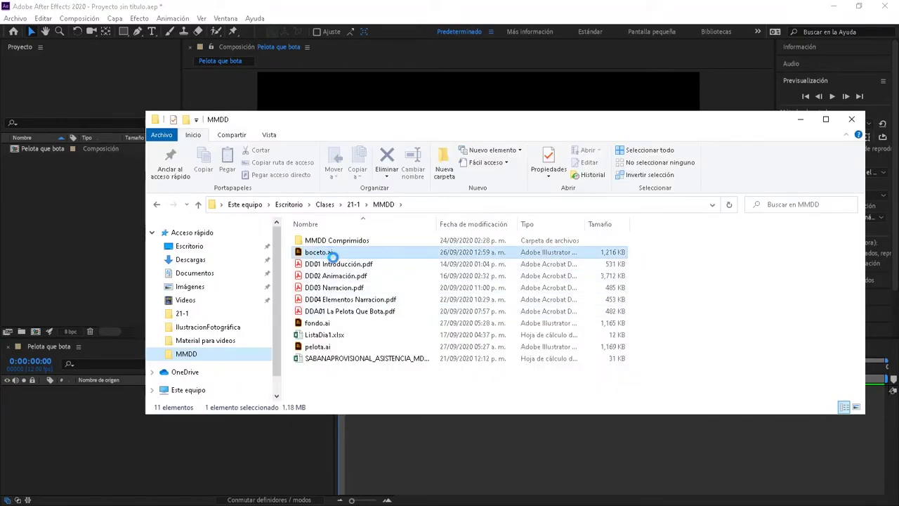
ctrl+click(318, 347)
ctrl+click(317, 325)
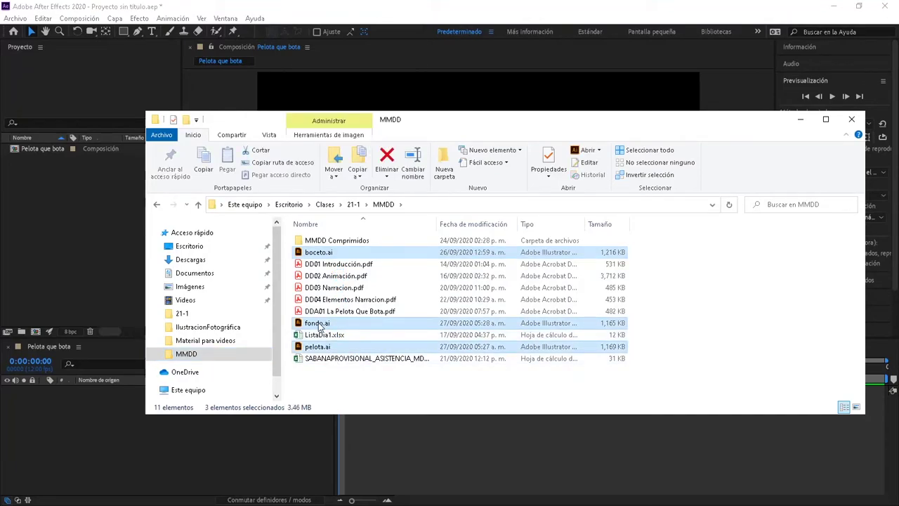
drag(317, 324, 63, 205)
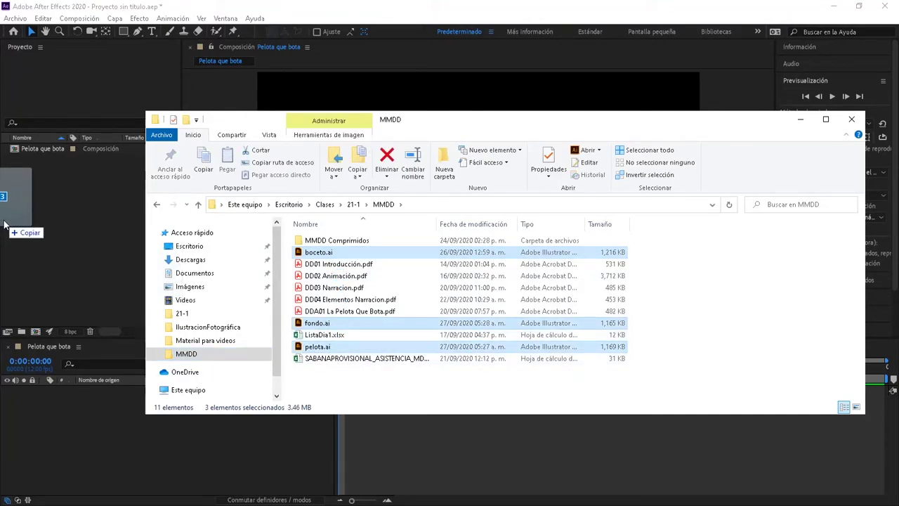
click(87, 199)
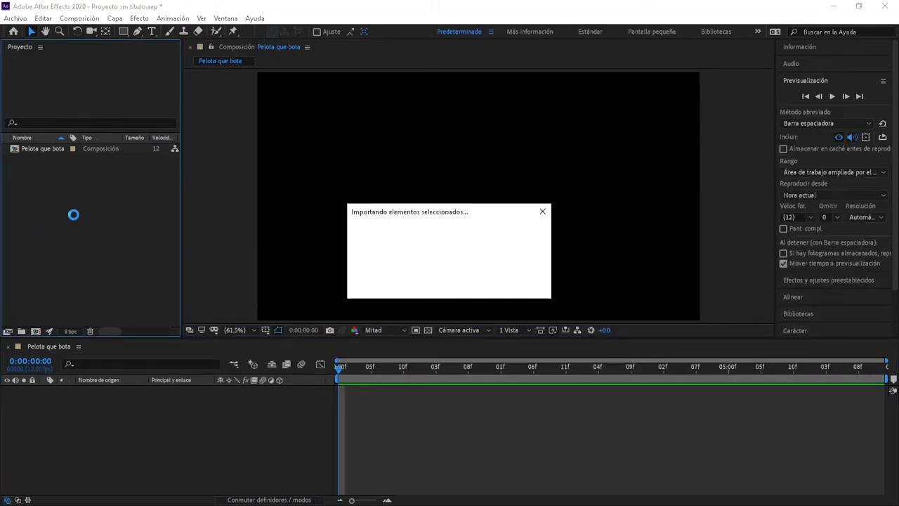
click(66, 242)
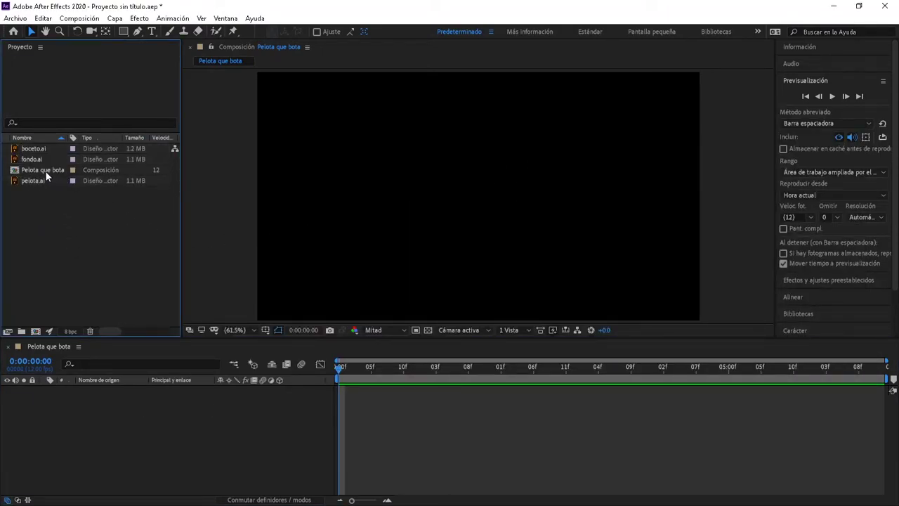
drag(44, 169, 44, 148)
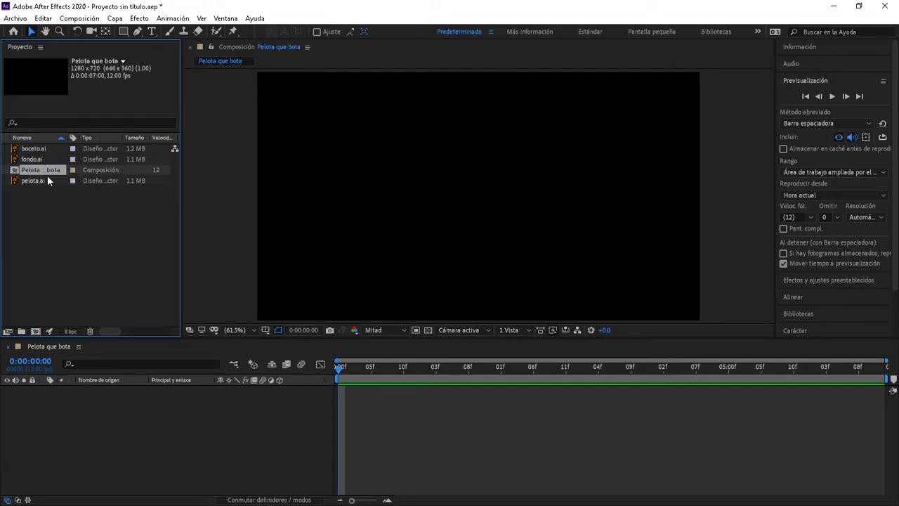
drag(47, 181, 40, 165)
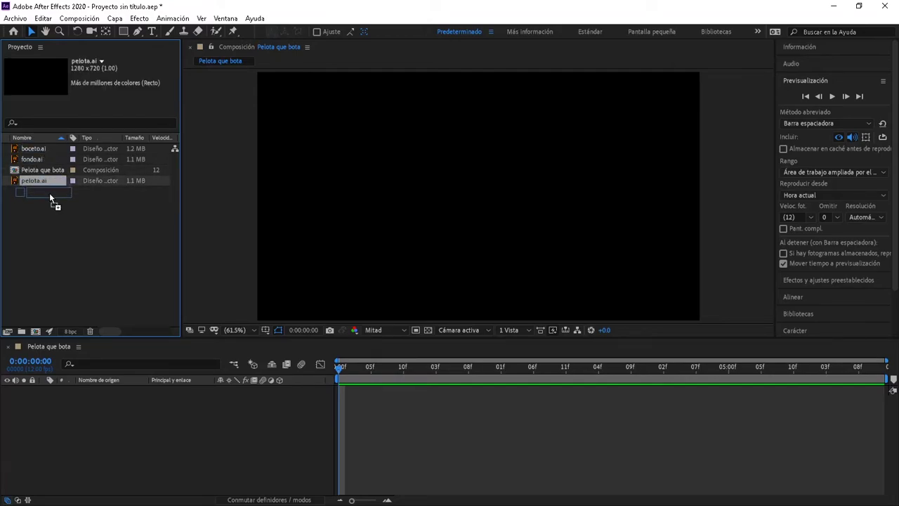
Step: Add fondo.ai as a layer in Pelota que bota and toggle its visibility to check it
mouse_move(118, 387)
mouse_down()
mouse_move(111, 427)
mouse_move(140, 415)
mouse_up()
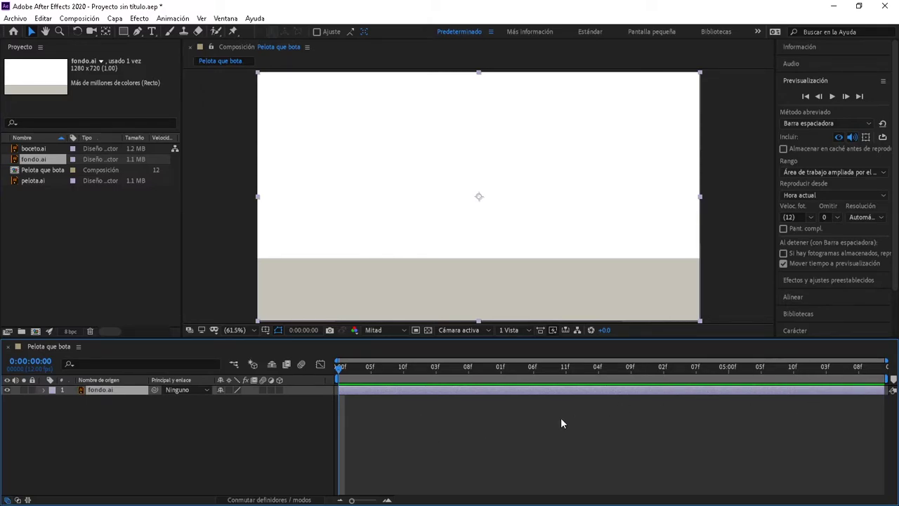
click(78, 436)
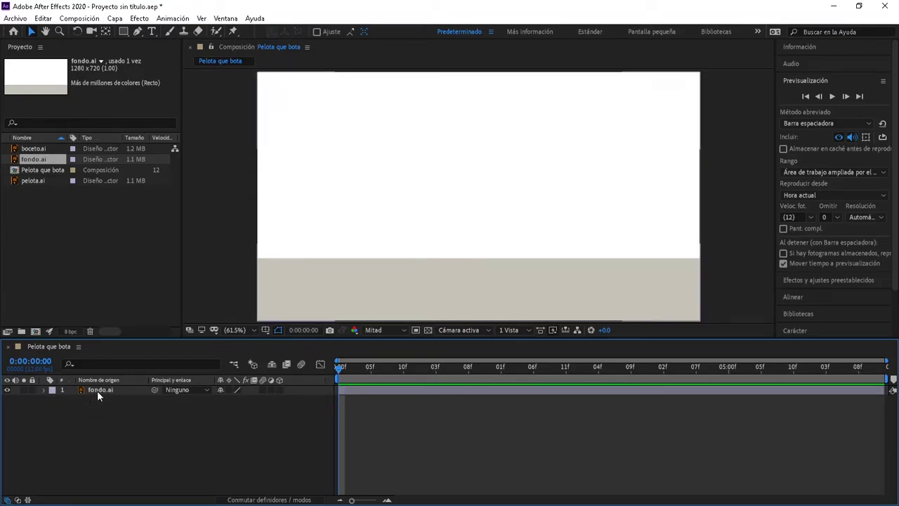
click(8, 392)
click(8, 390)
click(8, 391)
click(8, 390)
click(8, 391)
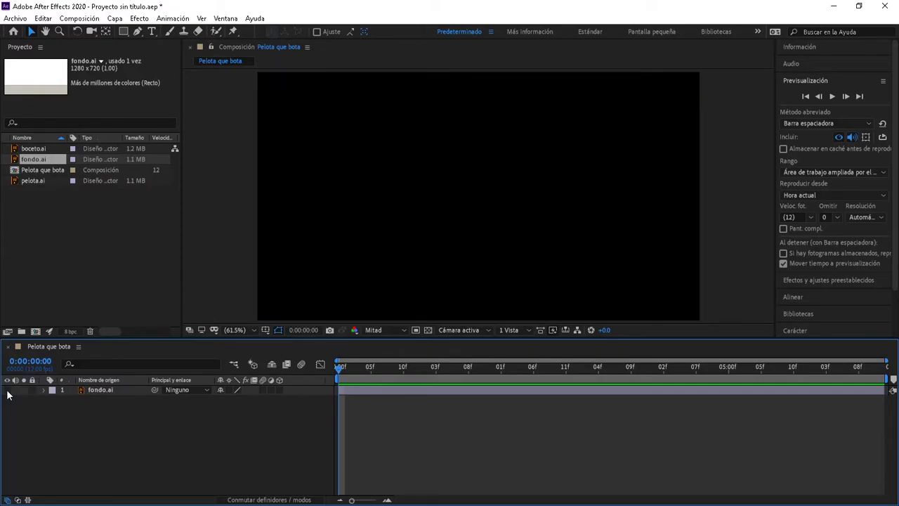
click(7, 391)
click(8, 390)
click(7, 391)
click(8, 391)
click(8, 390)
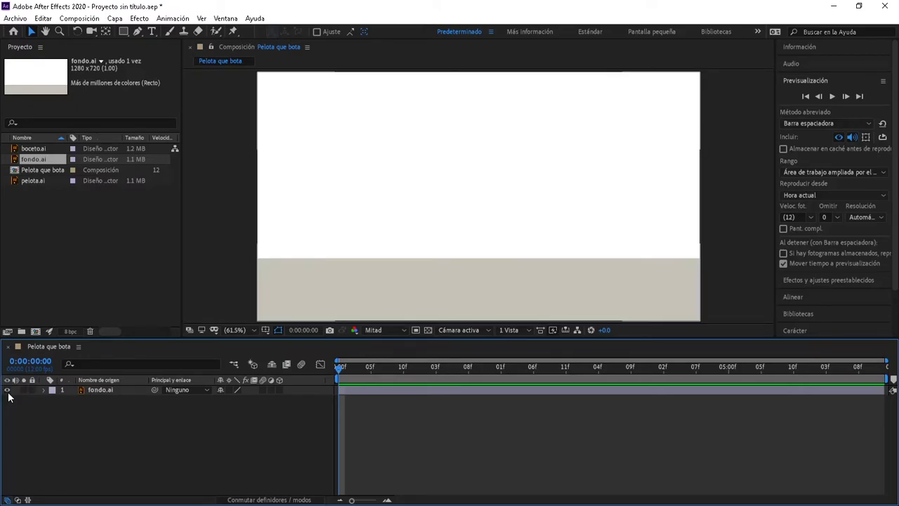
click(7, 391)
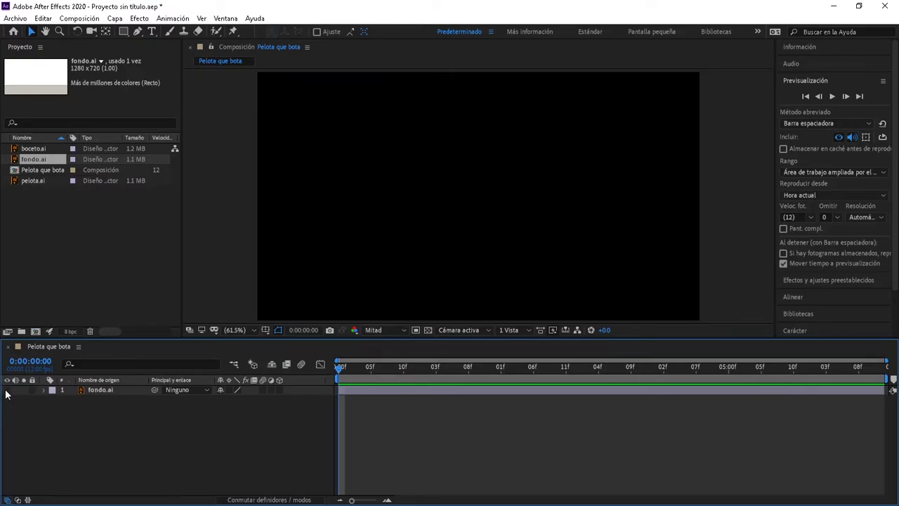
click(8, 391)
click(7, 391)
click(7, 391)
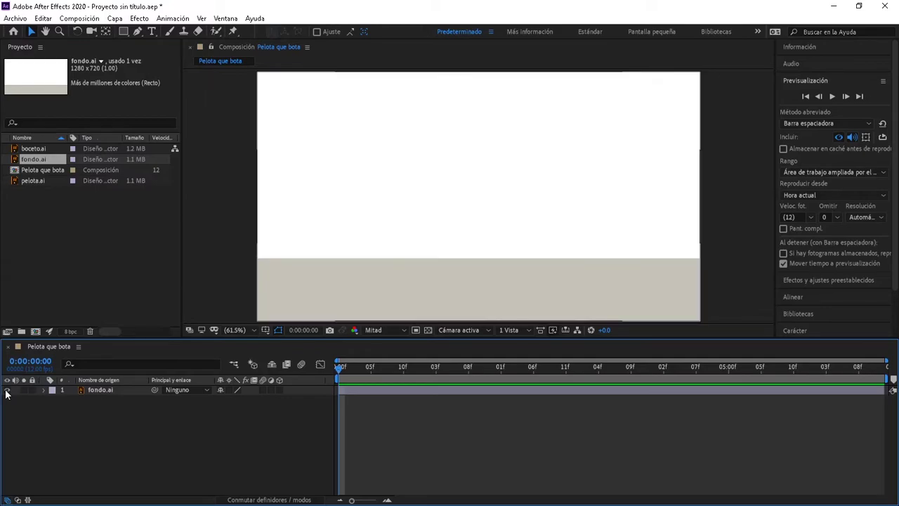
click(7, 391)
click(7, 391)
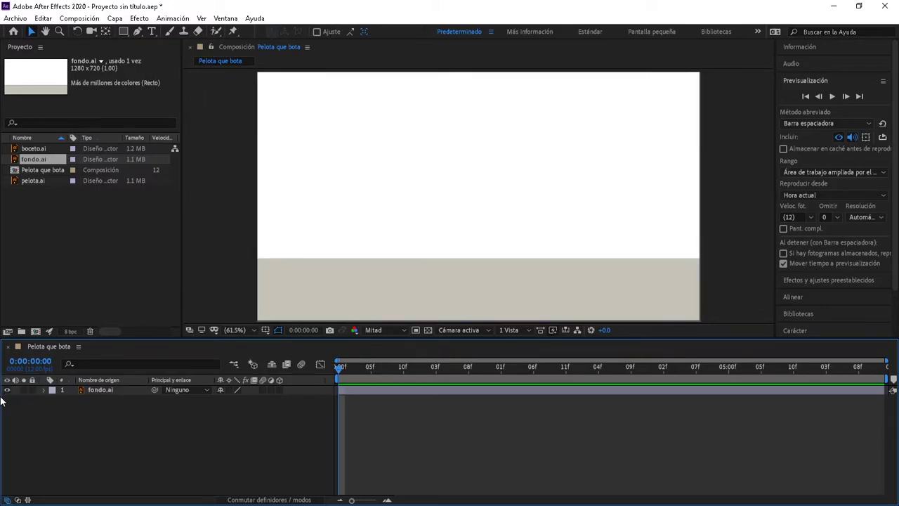
click(47, 280)
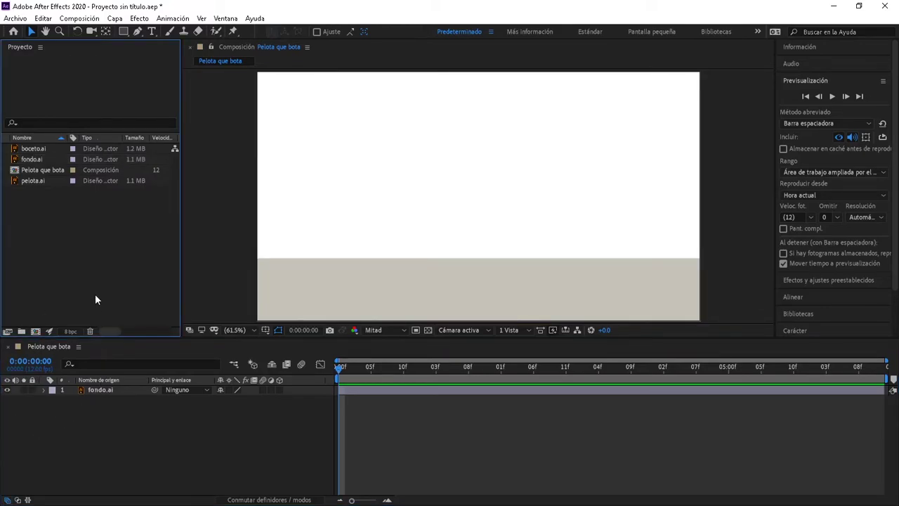
Step: Add boceto.ai to the composition above fondo.ai and change its label colour
drag(33, 150, 87, 375)
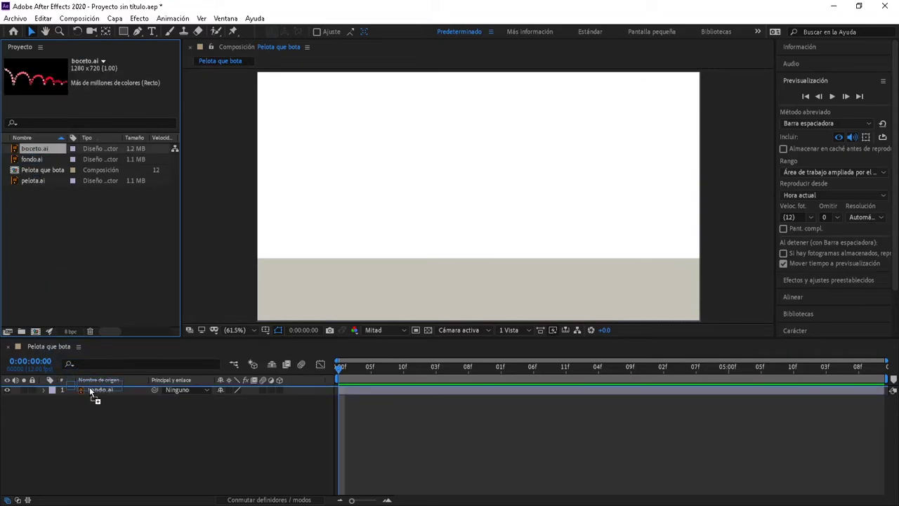
mouse_move(88, 376)
mouse_down()
mouse_move(97, 409)
mouse_move(94, 388)
mouse_up()
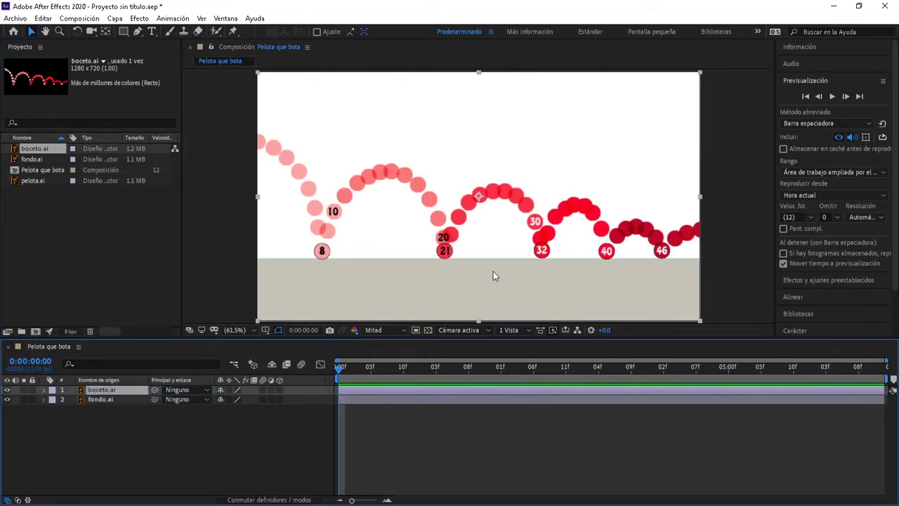
drag(98, 390, 97, 406)
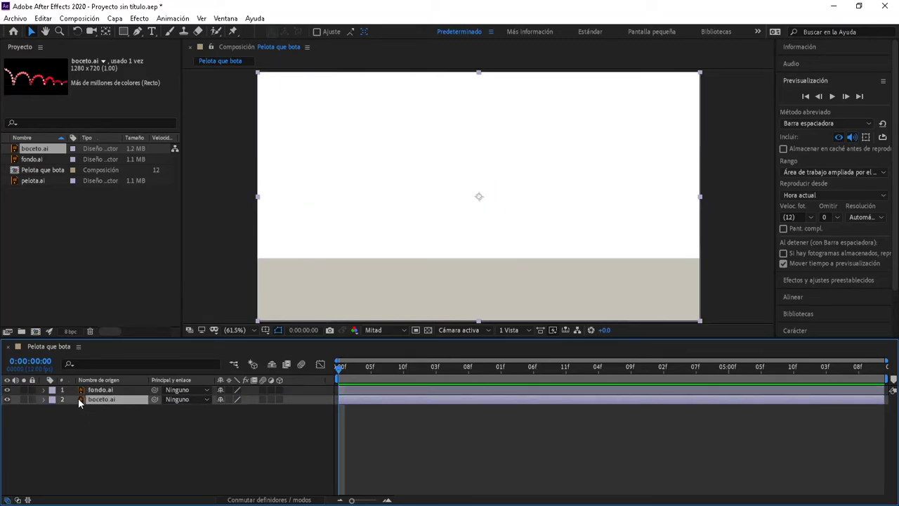
click(81, 414)
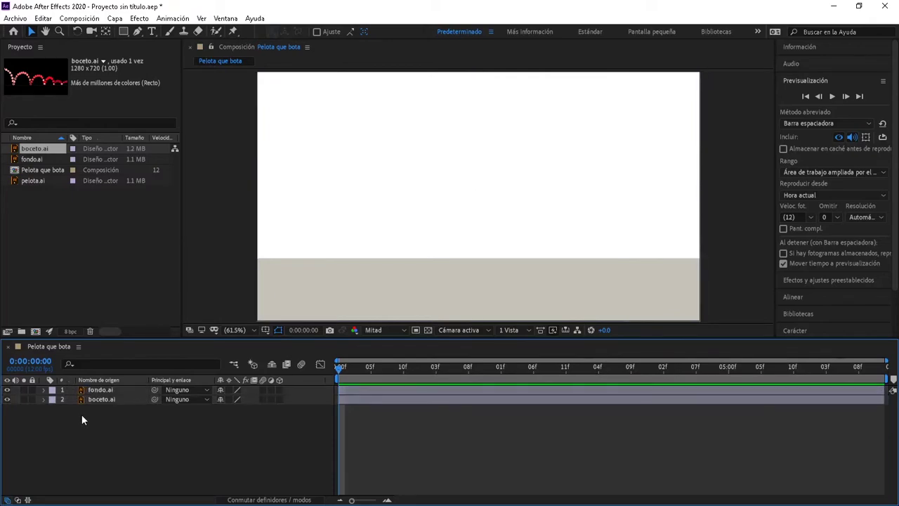
click(72, 398)
click(55, 409)
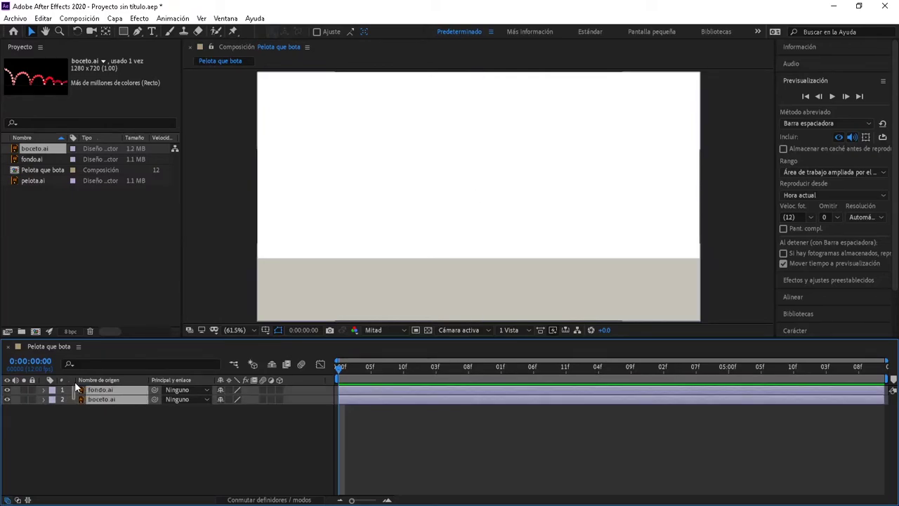
click(50, 399)
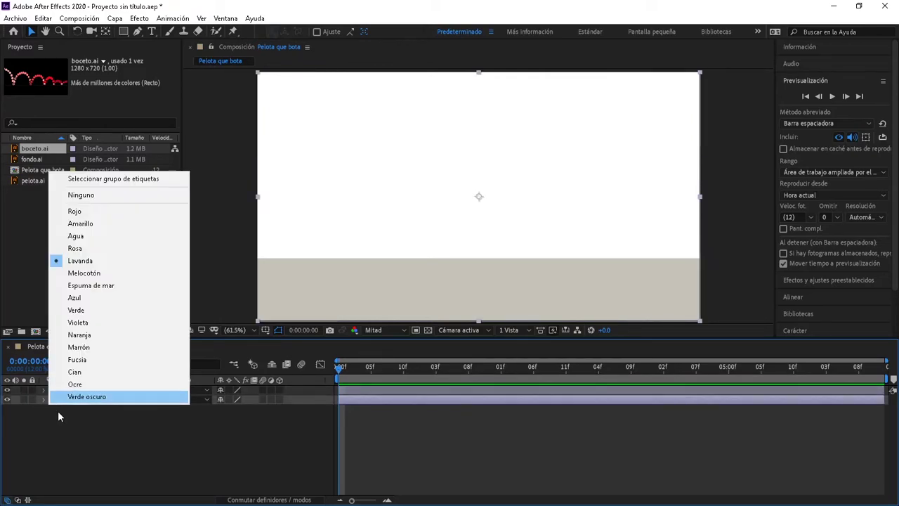
click(57, 450)
drag(81, 400, 81, 387)
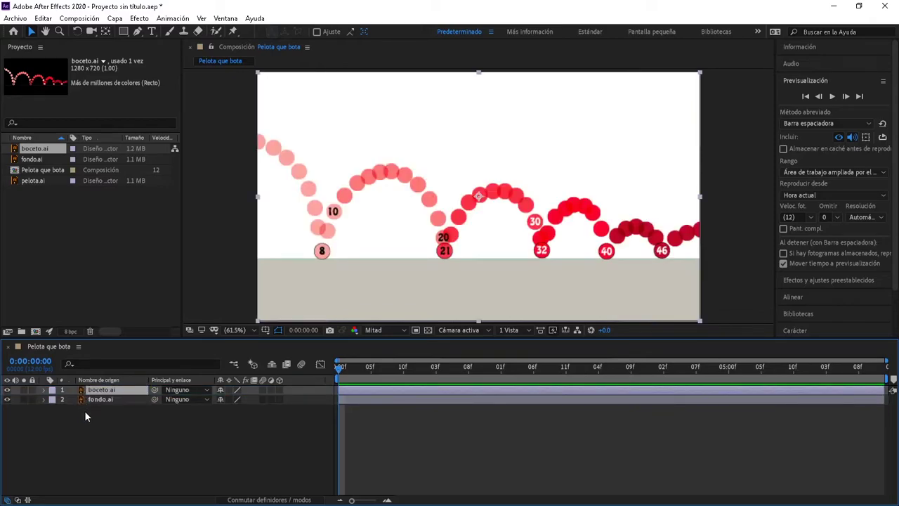
Step: Set the boceto.ai layer's Transform opacity to 50%
click(44, 390)
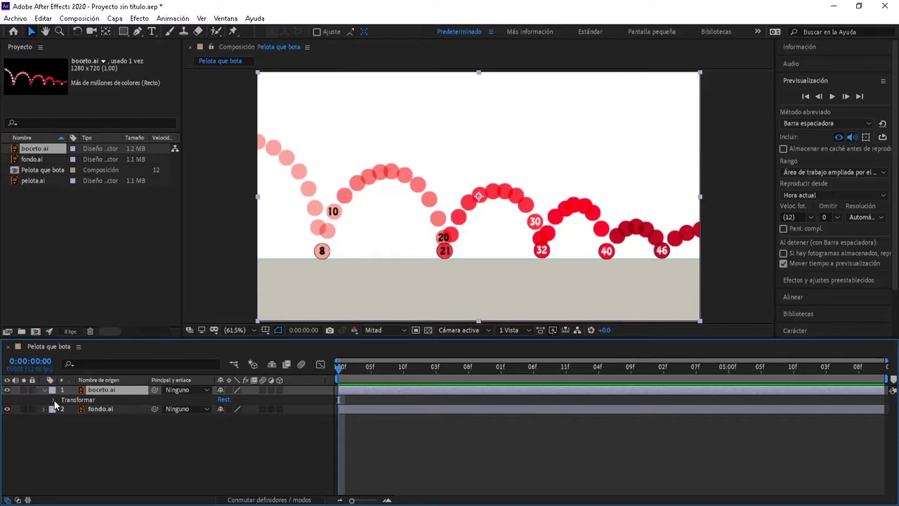
click(54, 400)
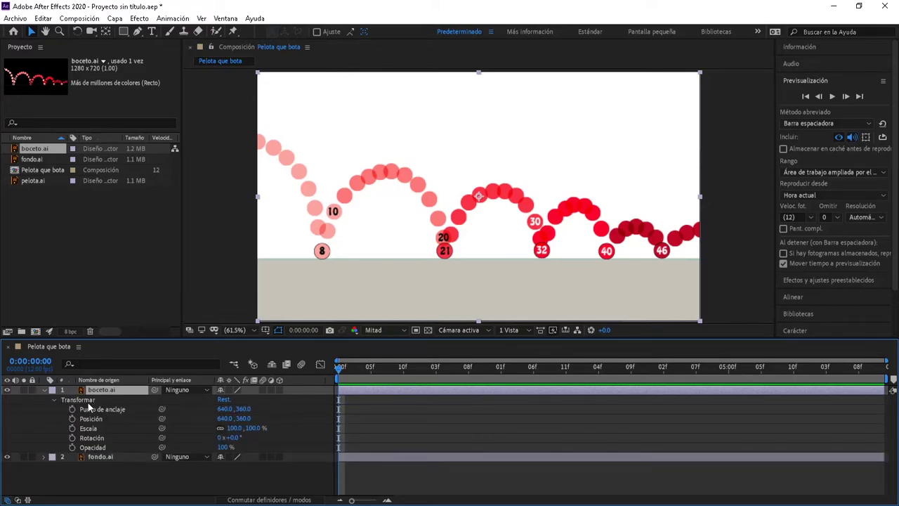
click(97, 411)
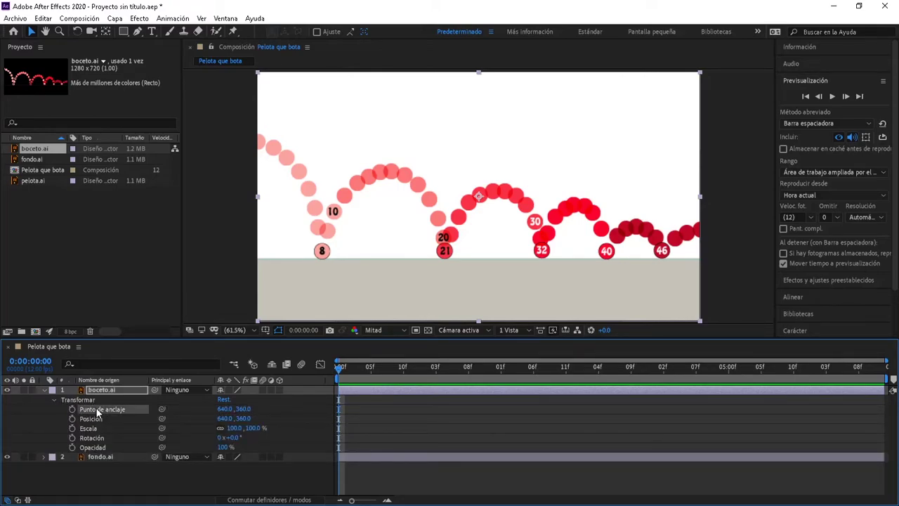
click(97, 420)
click(95, 429)
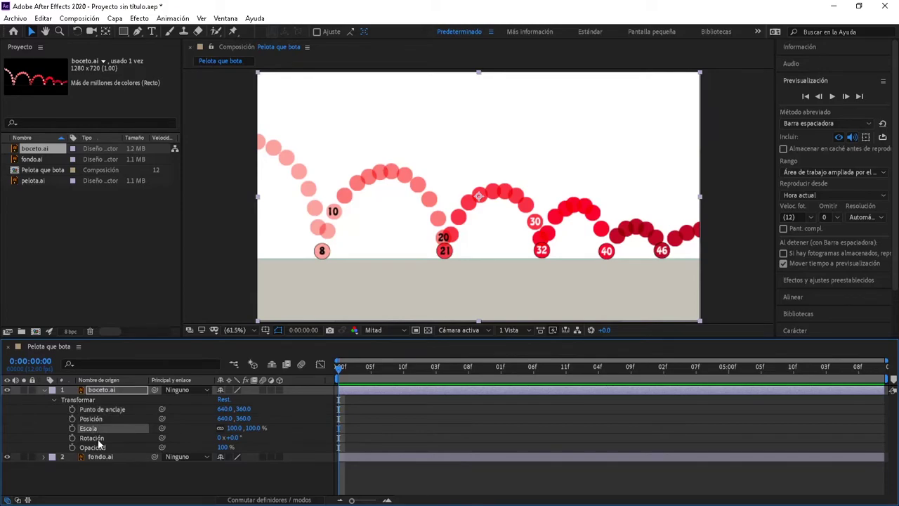
click(98, 438)
click(100, 448)
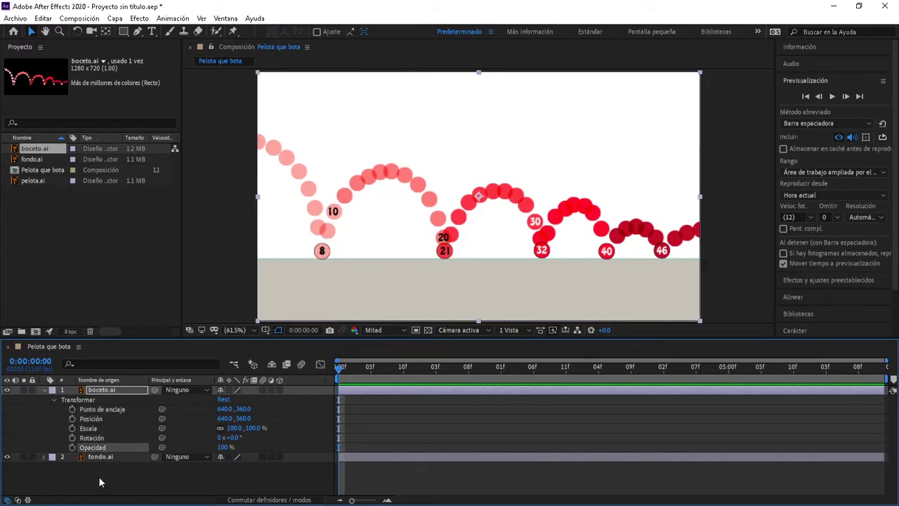
click(223, 447)
key(ctrl+a)
text(5)
click(235, 176)
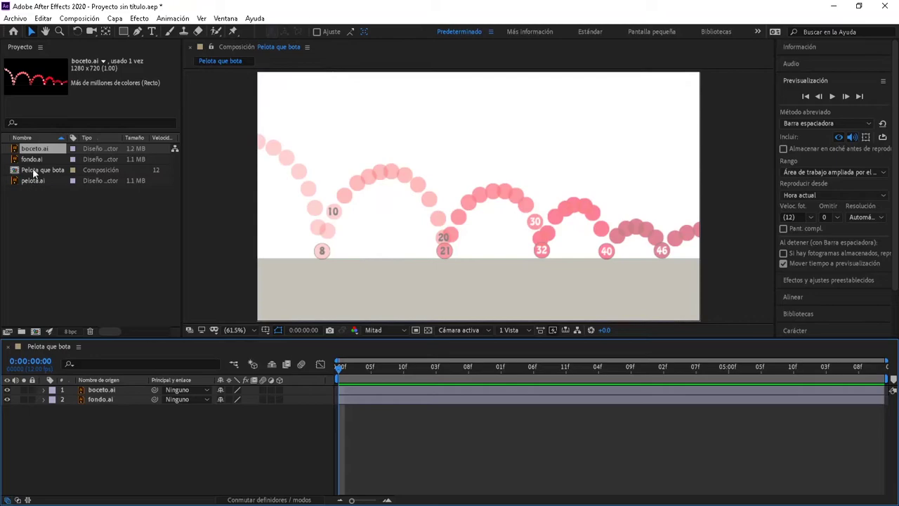
Step: Add pelota.ai to the Pelota que bota timeline above boceto.ai and zoom the viewer
drag(32, 182, 90, 390)
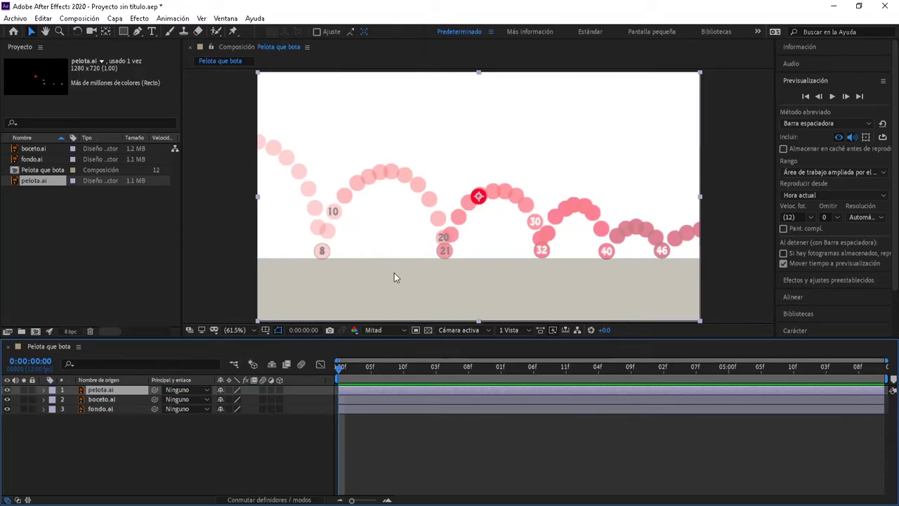
click(474, 274)
scroll(510, 221, up, 2)
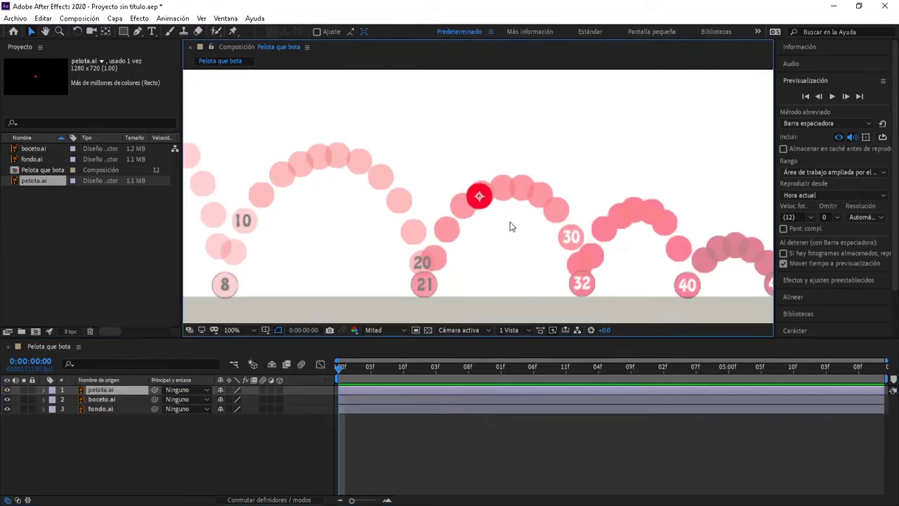
scroll(509, 222, down, 3)
scroll(510, 221, up, 3)
scroll(497, 214, up, 1)
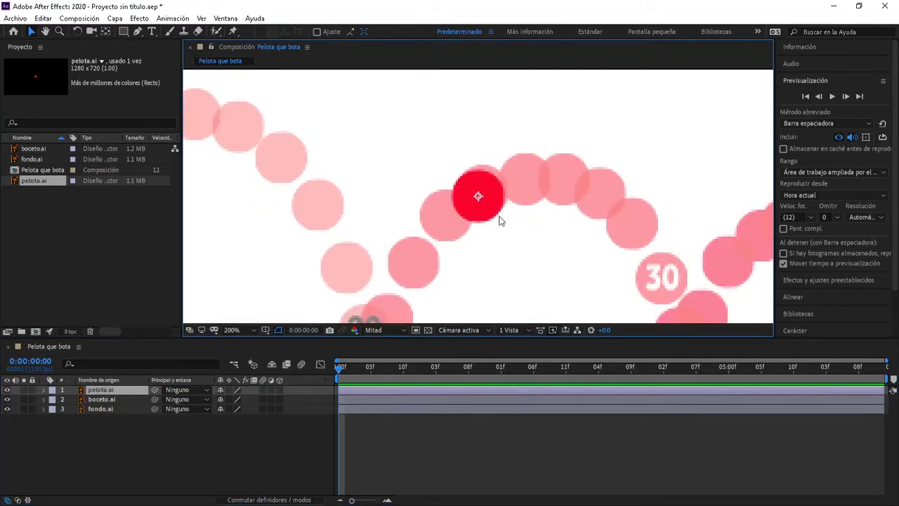
Step: Look at the shape tool options without picking one, then zoom and pan toward the red ball
click(124, 33)
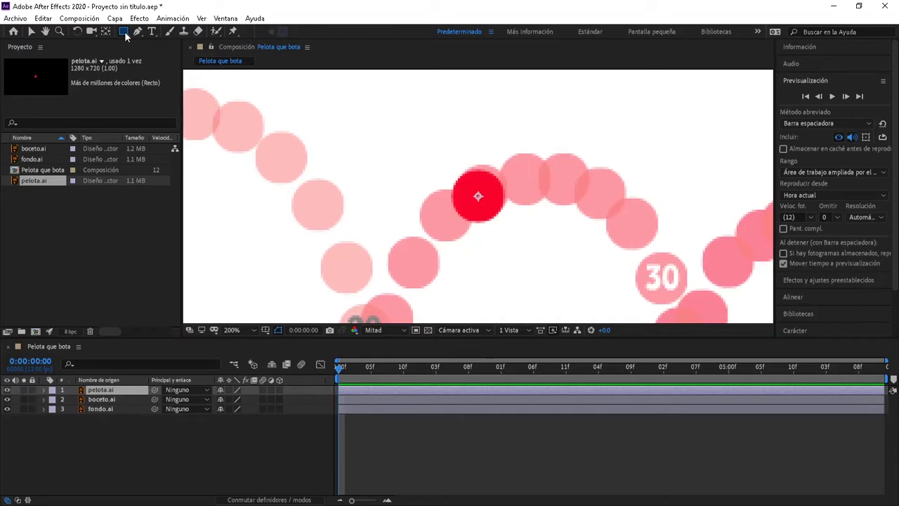
click(124, 31)
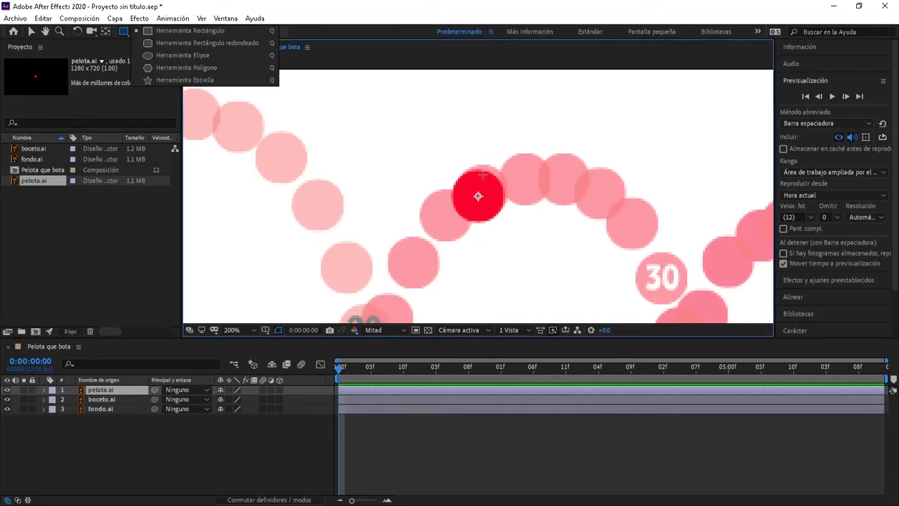
click(455, 32)
scroll(492, 225, down, 4)
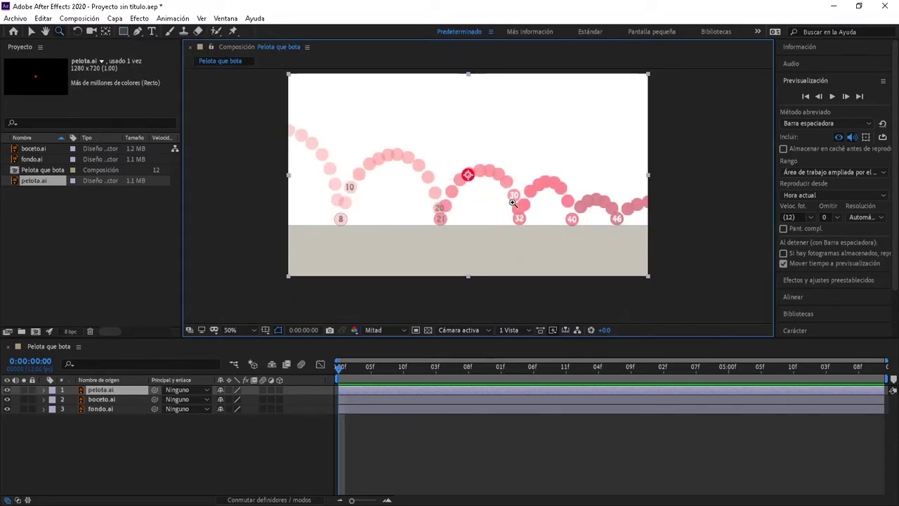
scroll(476, 171, up, 5)
drag(458, 180, 522, 209)
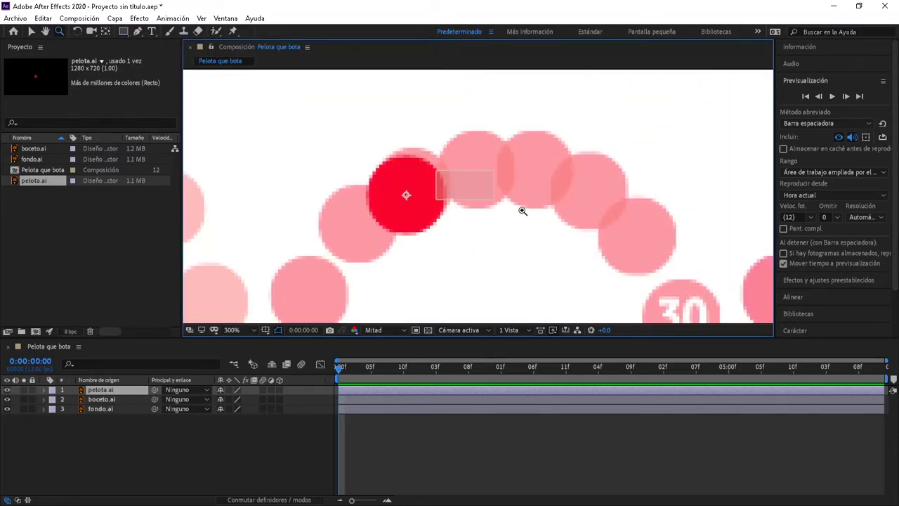
scroll(414, 207, down, 5)
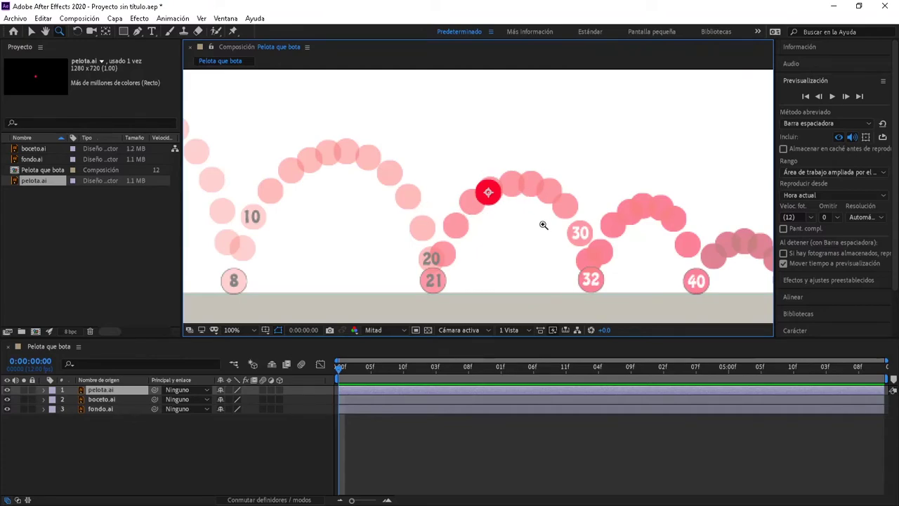
scroll(541, 223, up, 5)
scroll(411, 191, down, 6)
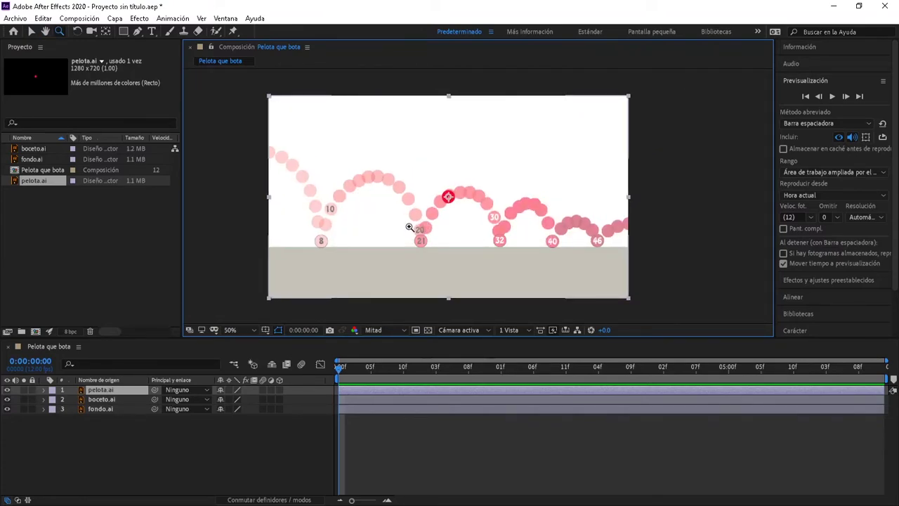
scroll(476, 222, up, 4)
scroll(434, 184, down, 4)
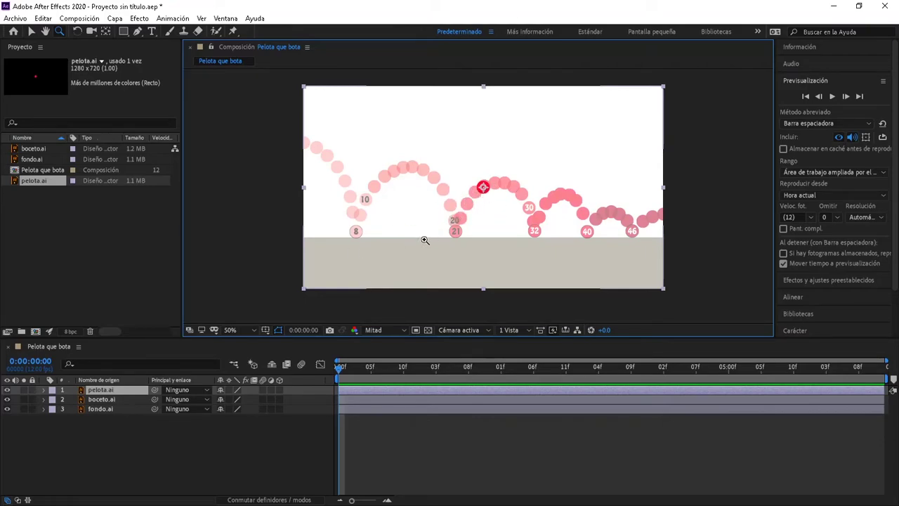
Step: Zoom in and out on the red ball and arc, returning the viewer to actual size
click(44, 389)
click(44, 390)
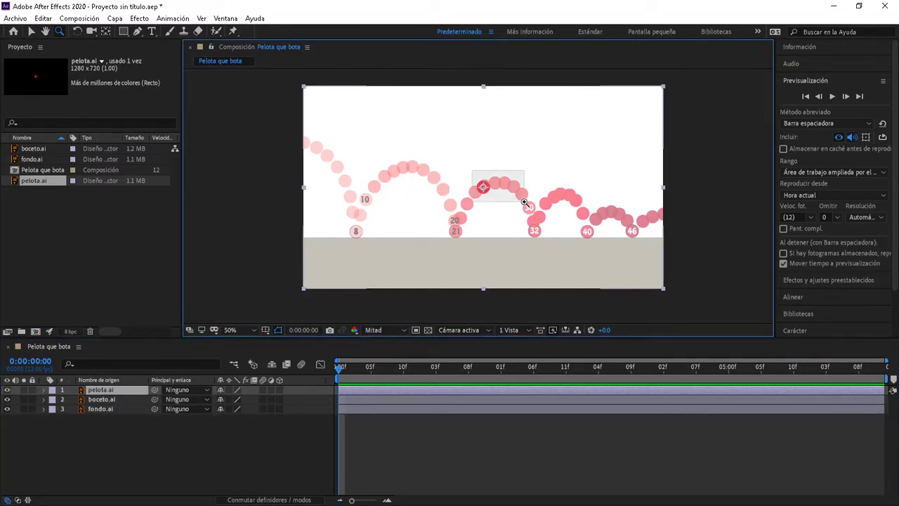
click(394, 203)
click(393, 202)
alt+click(374, 195)
alt+click(374, 194)
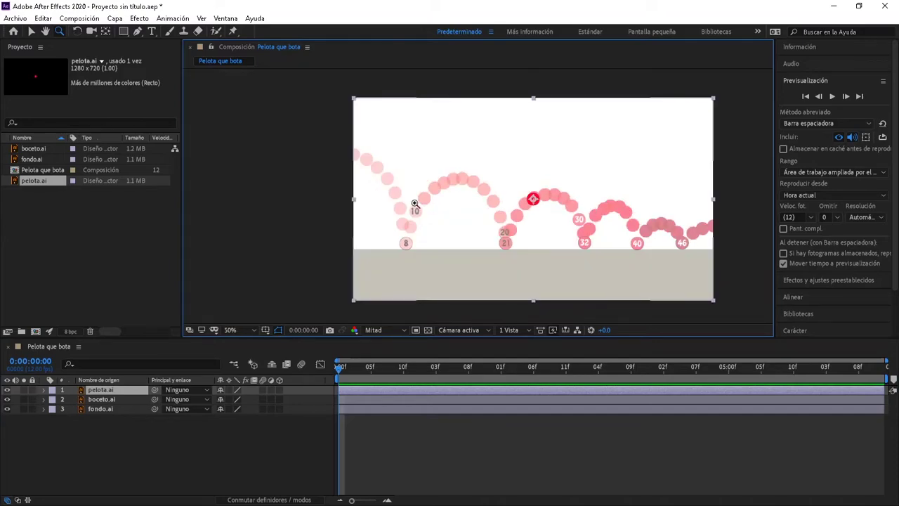
click(542, 213)
alt+click(476, 195)
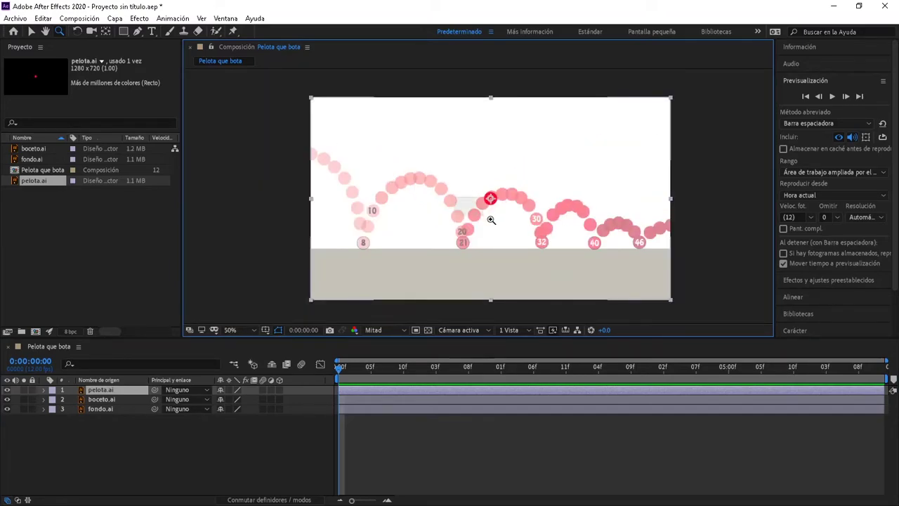
click(510, 203)
alt+click(488, 176)
alt+click(500, 186)
Step: Move the red ball to the composition's top-left edge at 4.0, 202.0, viewing at actual size
mouse_move(500, 185)
mouse_down()
mouse_move(554, 206)
mouse_move(234, 164)
mouse_up()
key(v)
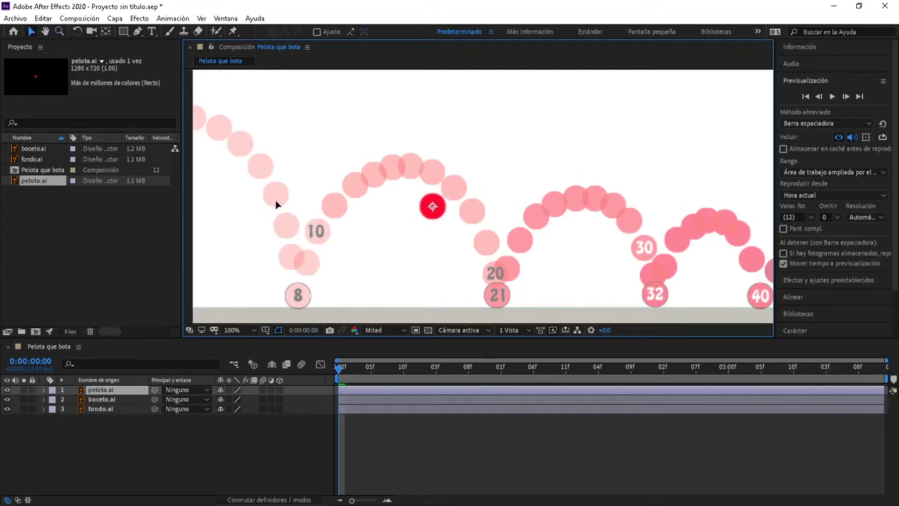
key(h)
drag(317, 180, 523, 241)
key(v)
drag(452, 233, 406, 187)
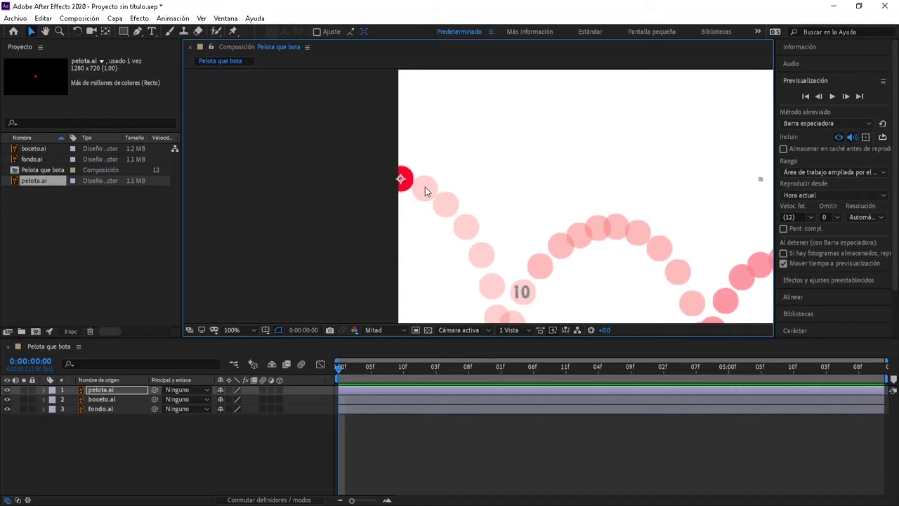
key(z)
alt+click(475, 181)
alt+click(472, 169)
click(472, 167)
alt+click(472, 167)
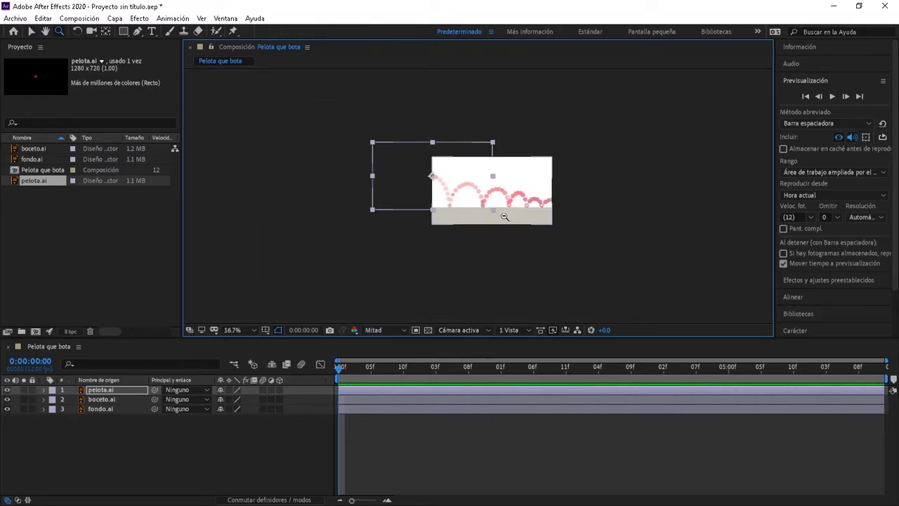
key(slash)
key(v)
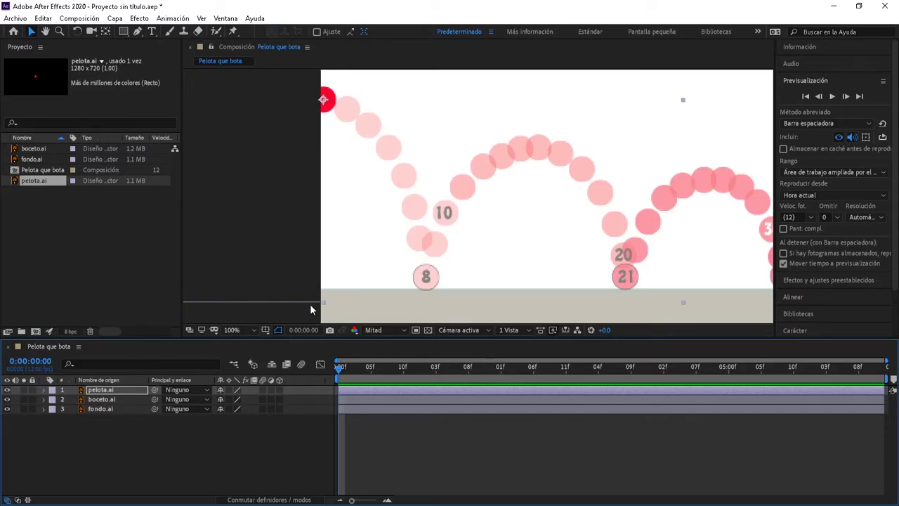
Step: Under Transformar, turn on the stopwatches for Posición, Escala and Rotación at frame 0
click(43, 390)
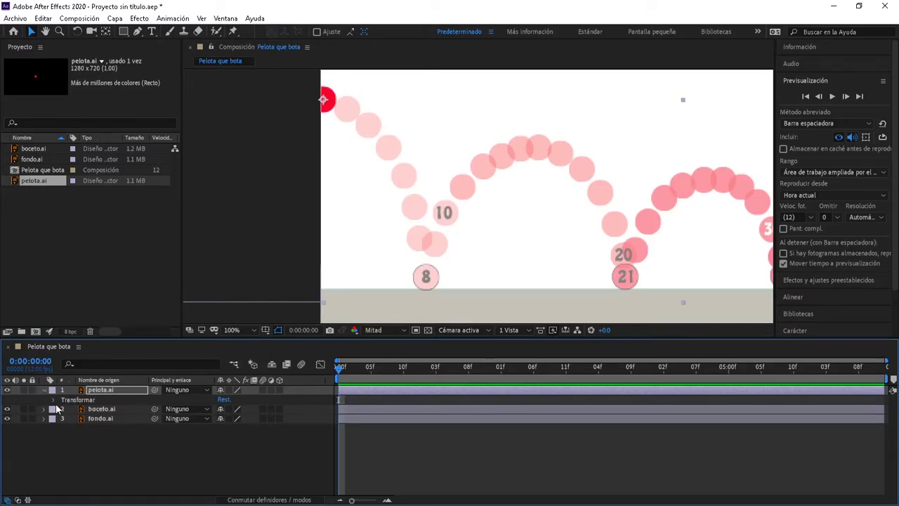
click(54, 399)
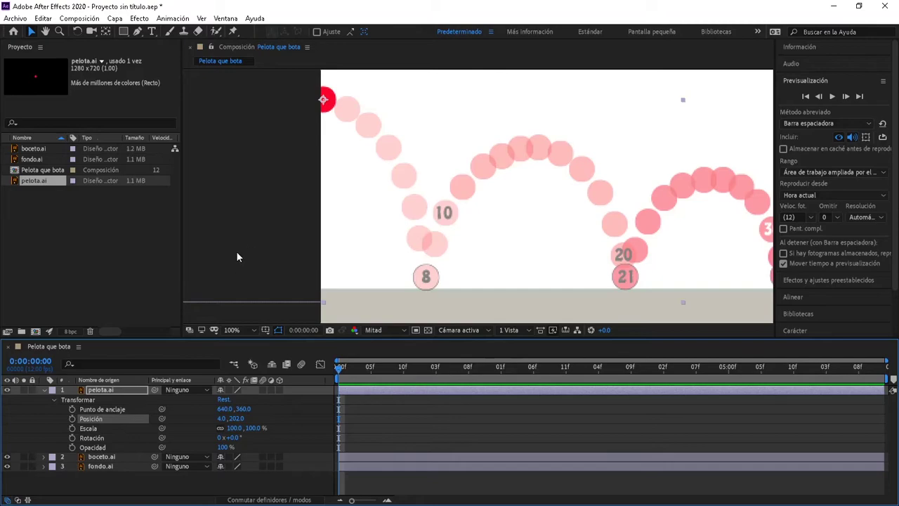
click(72, 419)
click(72, 427)
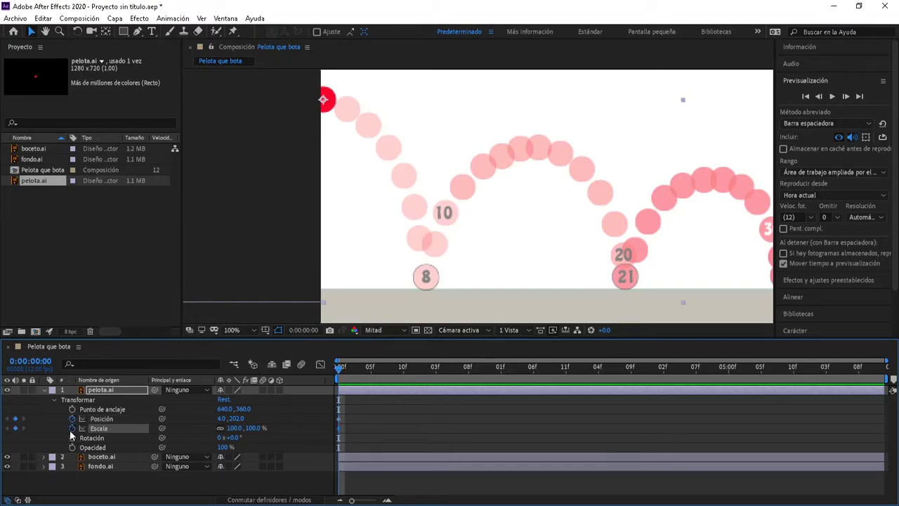
click(72, 437)
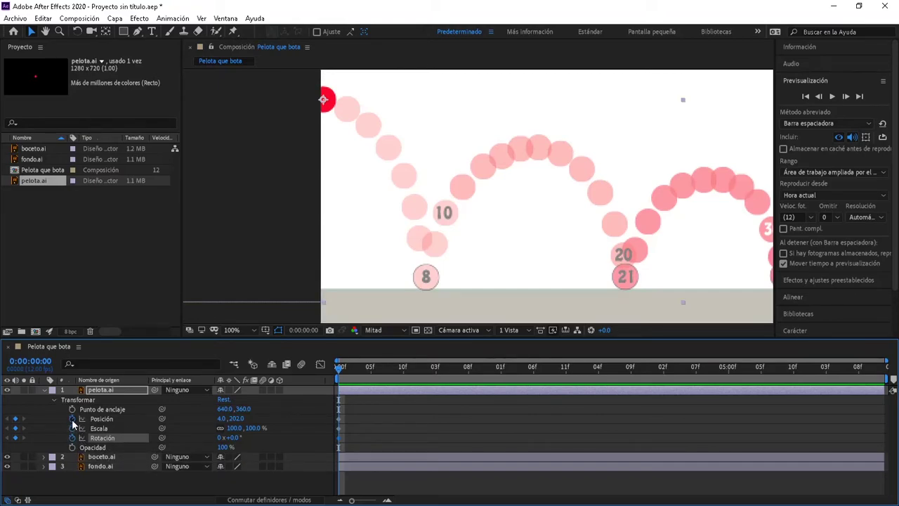
Step: At frame 8, key Posición, Escala and Rotación and drop the ball to the ground at 187.0, 519.0
click(38, 360)
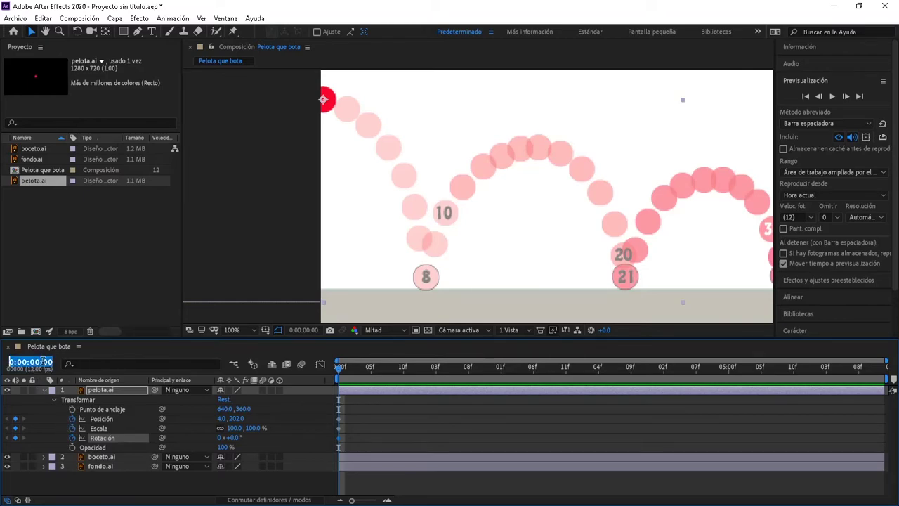
text(8)
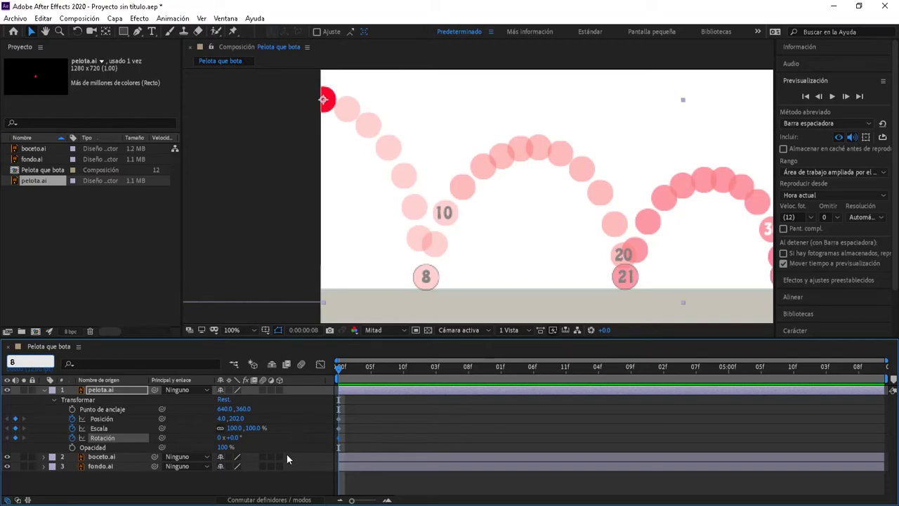
key(Return)
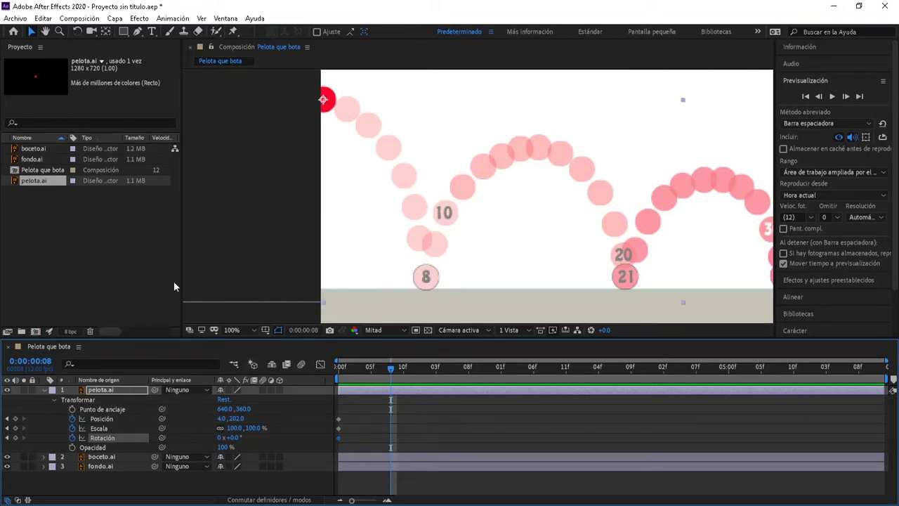
click(15, 418)
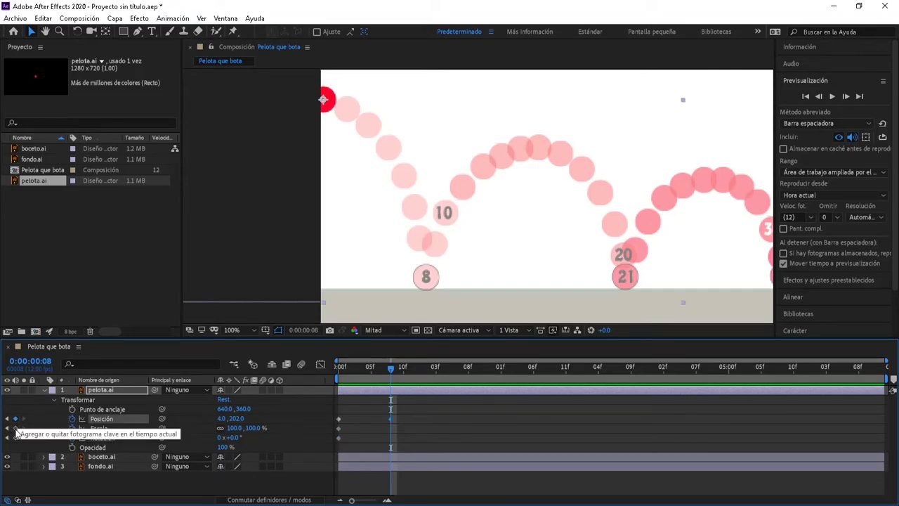
click(16, 427)
click(15, 437)
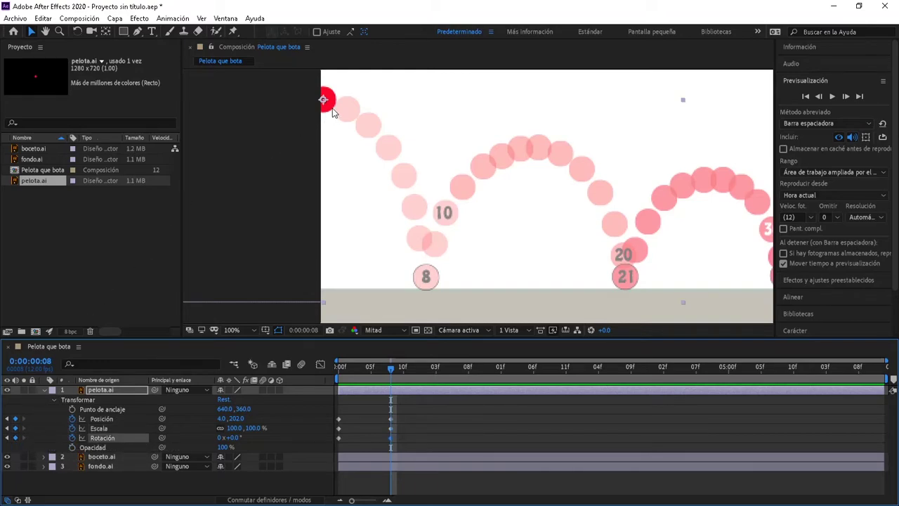
drag(334, 110, 435, 287)
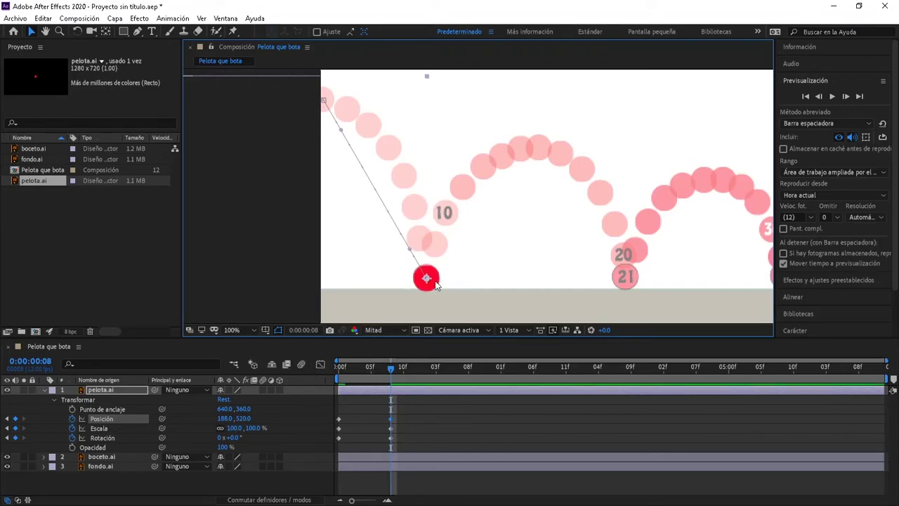
drag(436, 281, 434, 277)
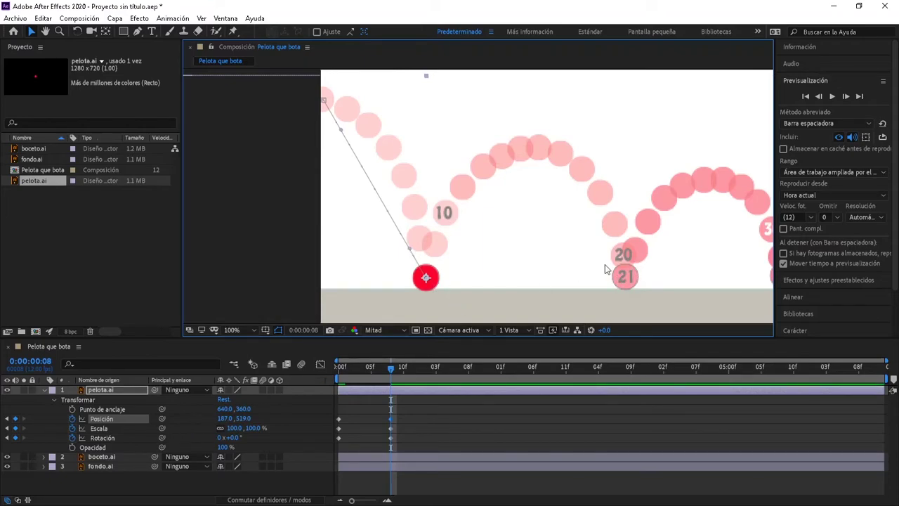
Step: At frame 21, place the ball on the ground over the sketch's 21 mark at 542.0, 519.0
click(44, 360)
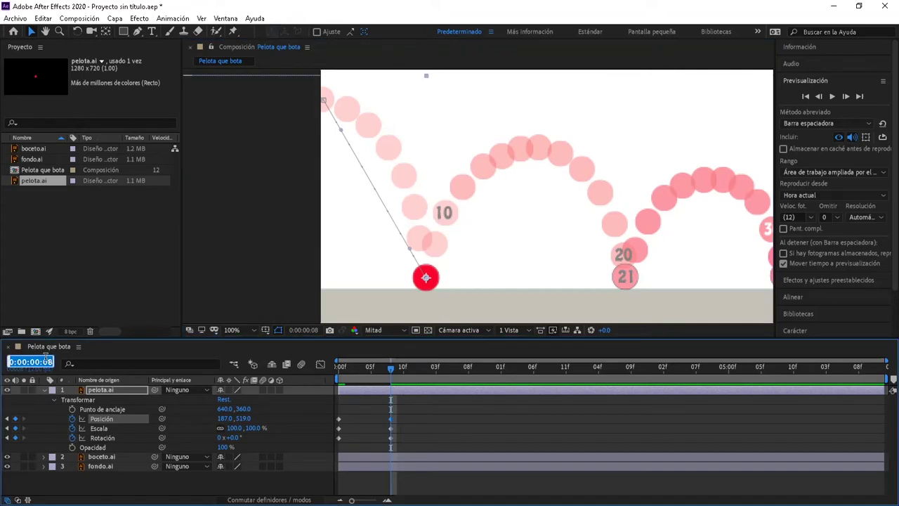
text(21)
key(Return)
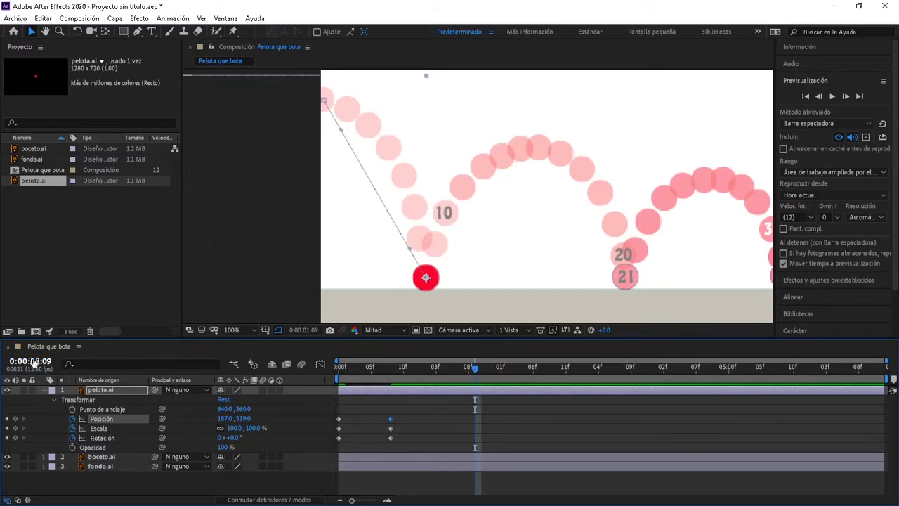
drag(426, 280, 629, 278)
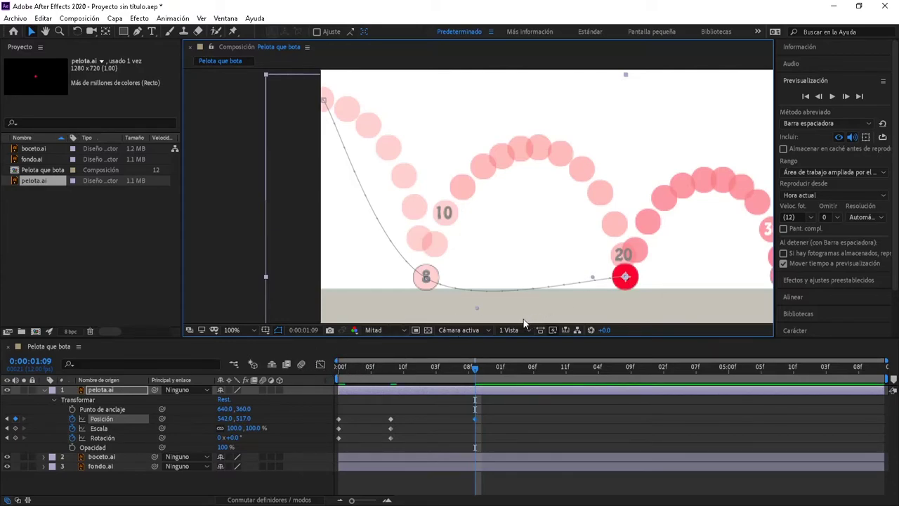
key(ctrl+z)
drag(450, 282, 626, 284)
key(h)
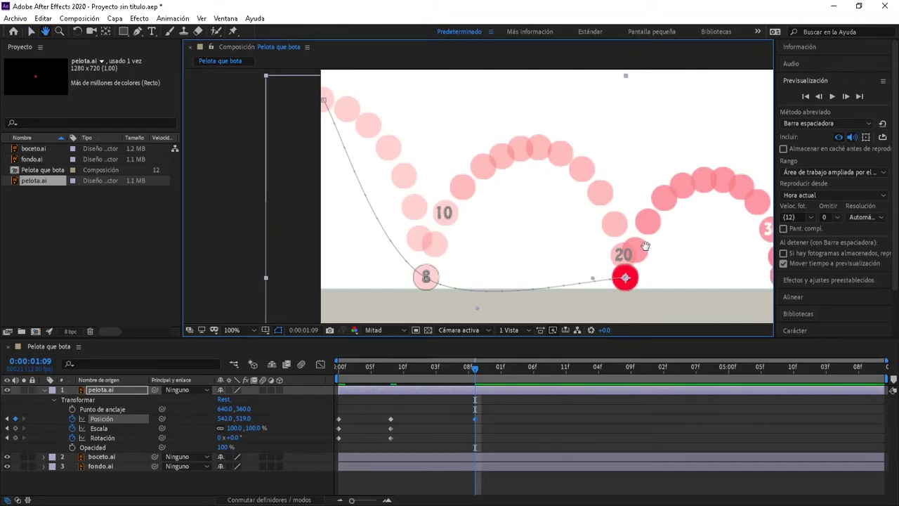
drag(446, 228, 181, 190)
Step: Key the ball onto the sketch's ground spots at 2:08 (frame 32) and 3:04 (frame 40)
key(v)
click(37, 359)
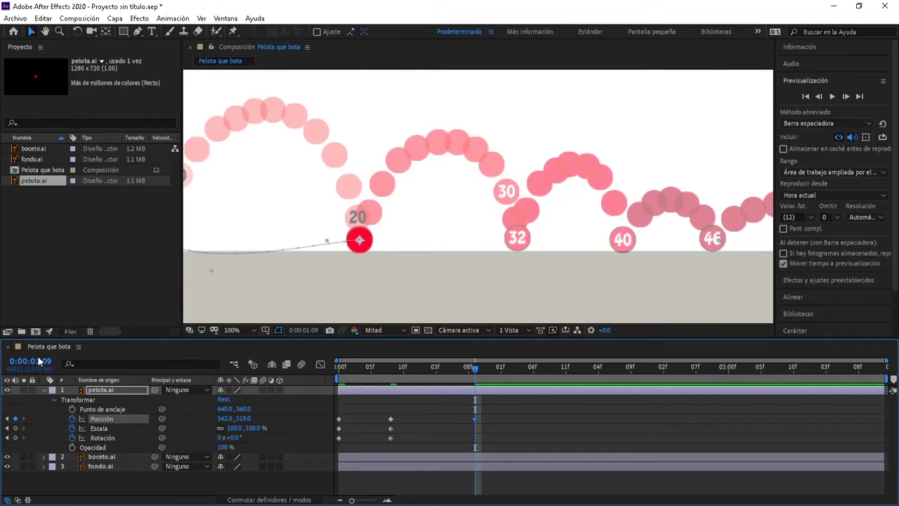
text(208)
key(Return)
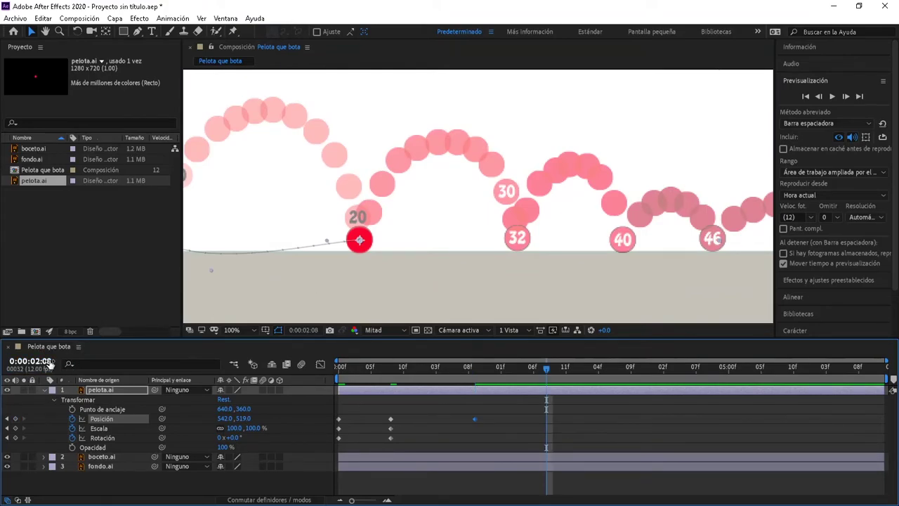
drag(366, 242, 524, 242)
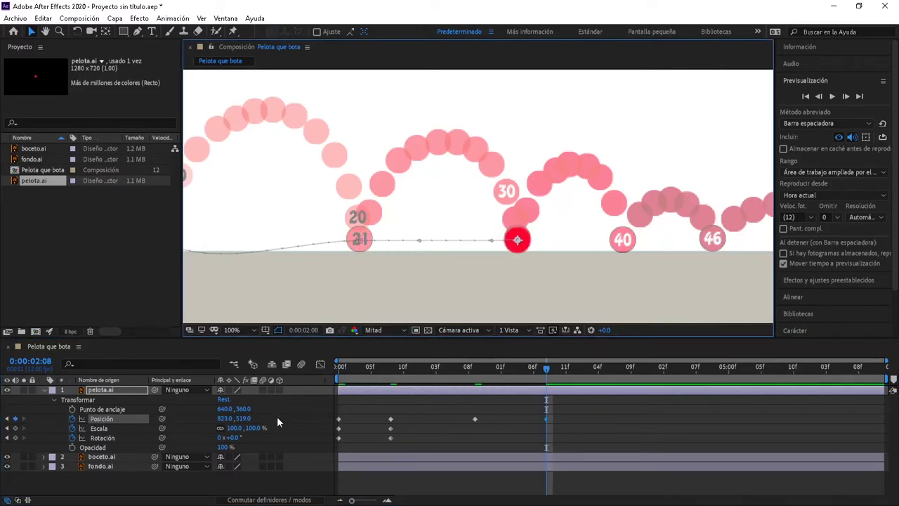
click(46, 363)
text(40.)
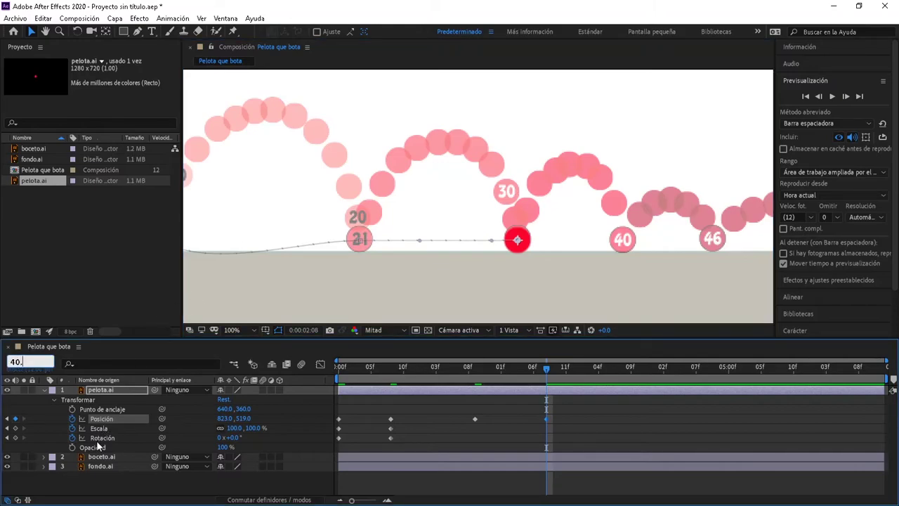
key(Return)
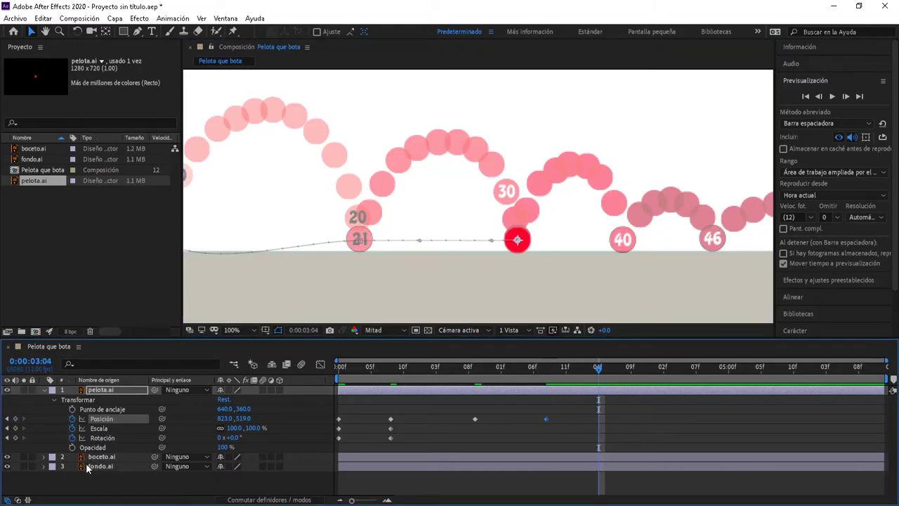
mouse_move(516, 241)
mouse_down()
mouse_move(621, 242)
mouse_move(619, 251)
mouse_up()
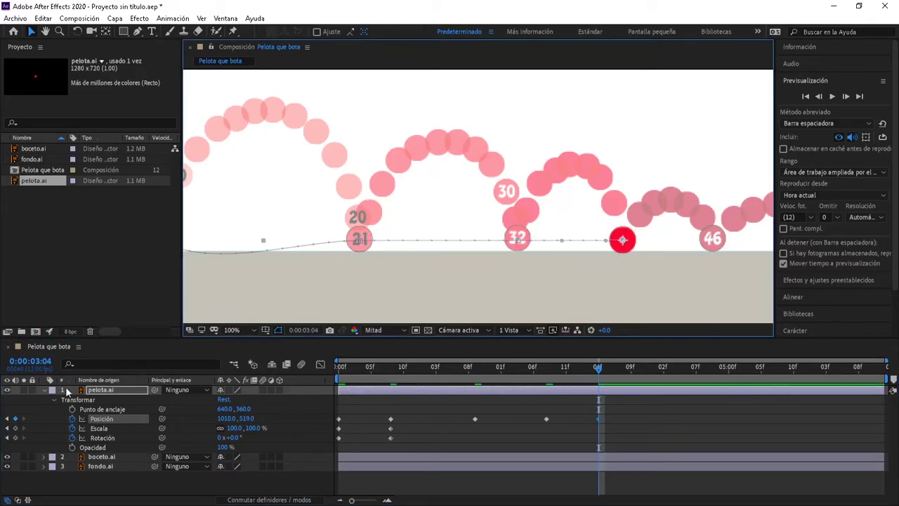
Step: Key the ball on the ground at frame 46, then raise it to 1293.0, 453.0 at frame 49
click(30, 360)
text(46)
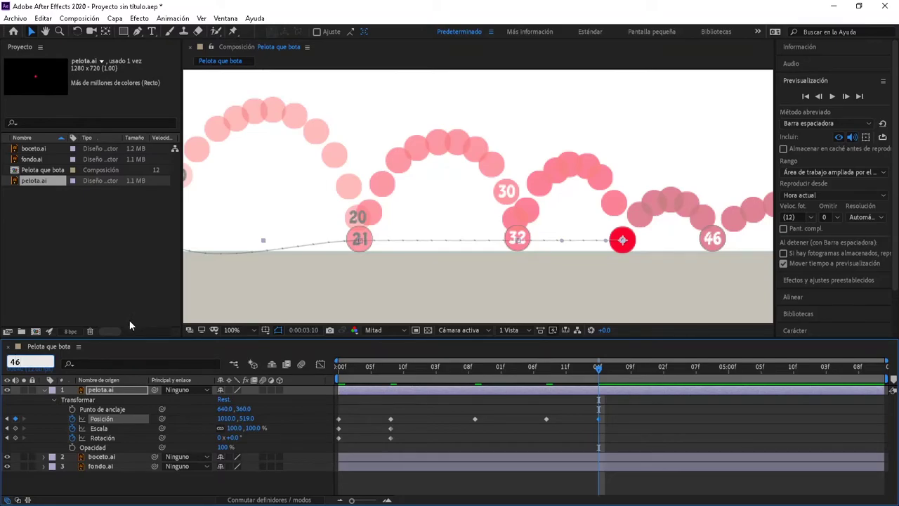
key(Return)
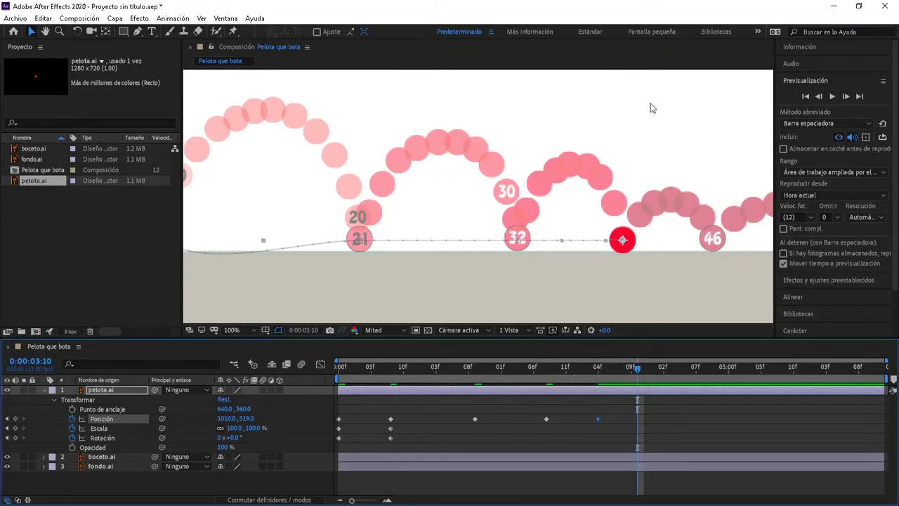
drag(625, 245, 718, 251)
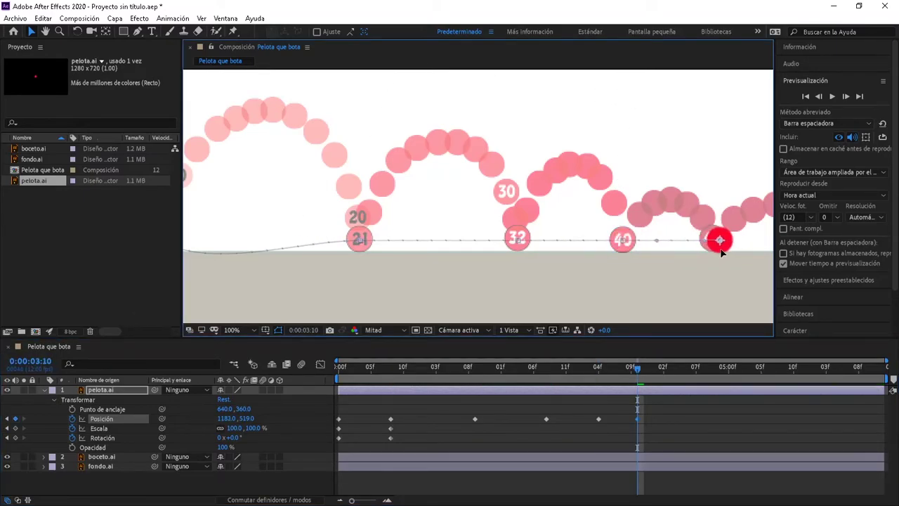
drag(671, 260, 478, 308)
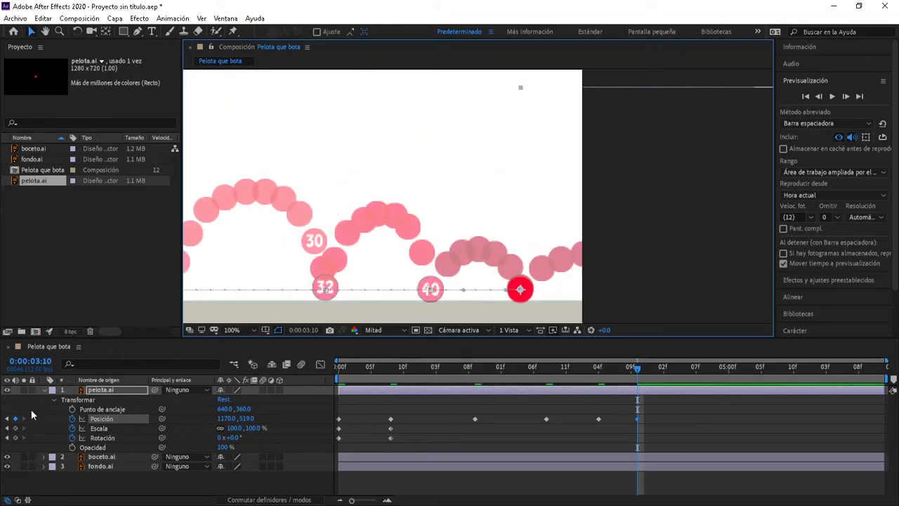
click(30, 361)
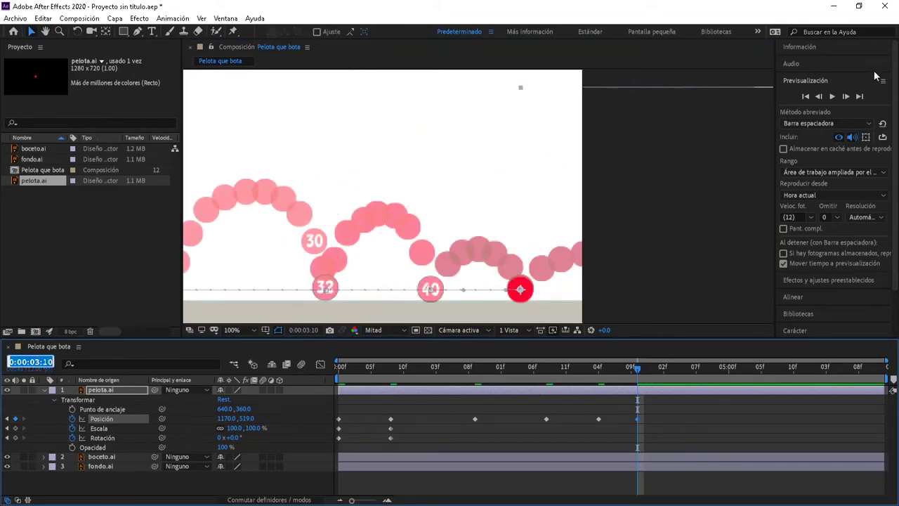
text(49)
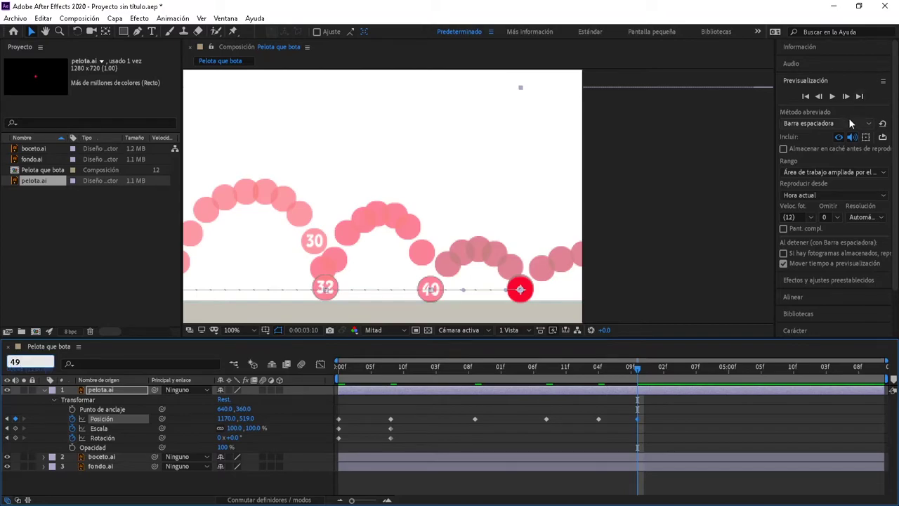
key(Return)
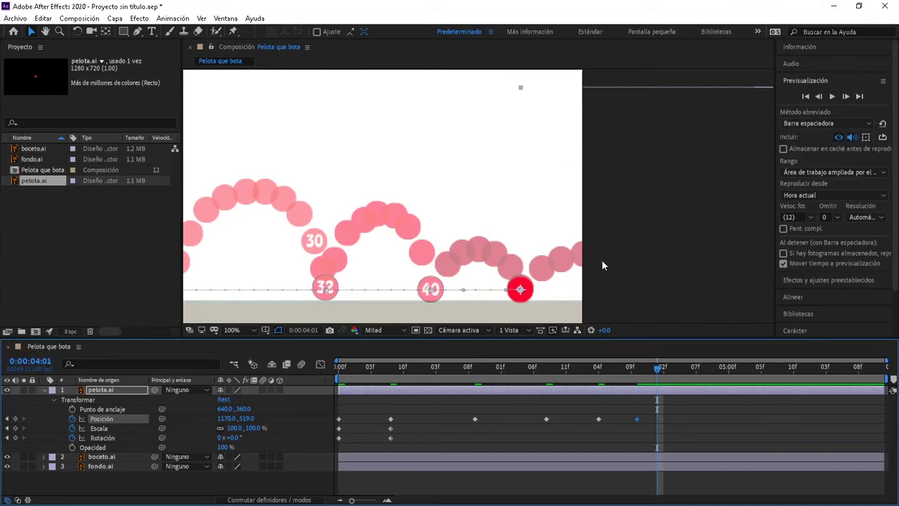
drag(526, 298, 588, 263)
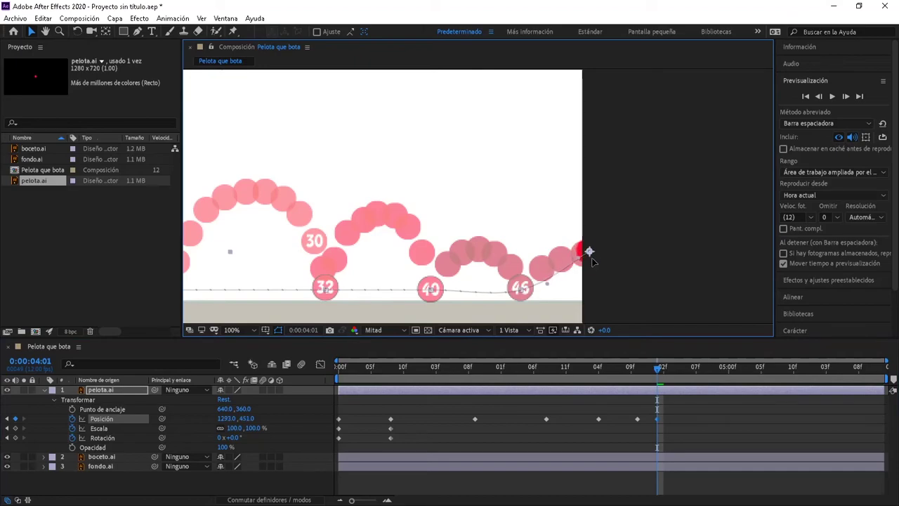
Step: Zoom the Composition viewer out to 50% and pan so the whole frame is centred
key(z)
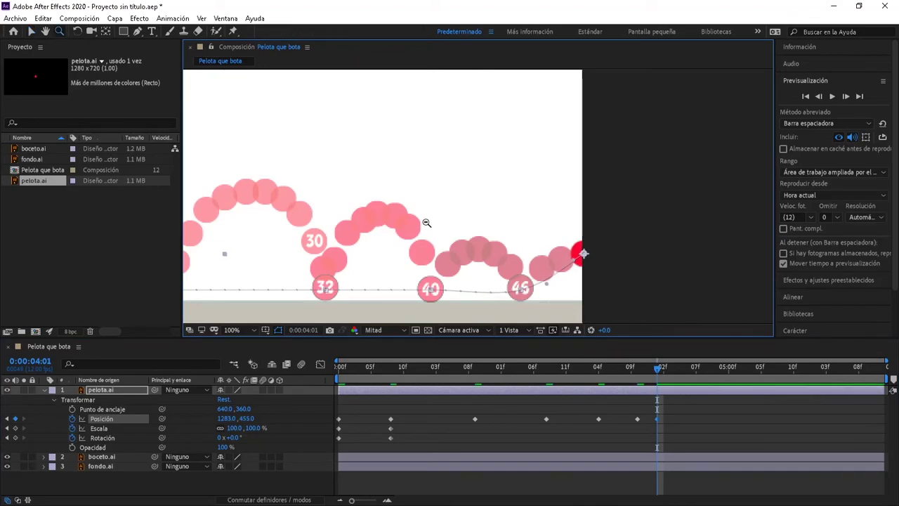
alt+click(549, 261)
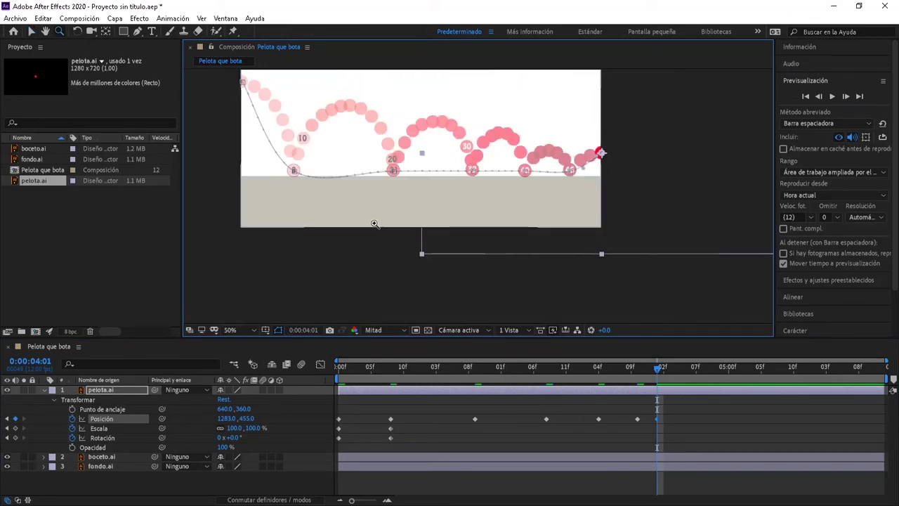
key(h)
mouse_move(373, 221)
mouse_down()
mouse_move(450, 233)
mouse_move(509, 207)
mouse_up()
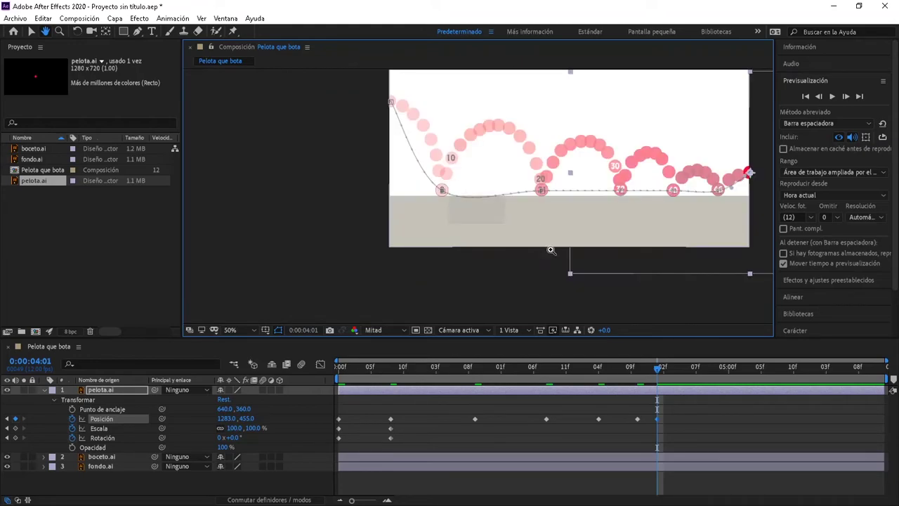
key(z)
click(450, 199)
alt+click(446, 191)
key(h)
drag(446, 191, 479, 246)
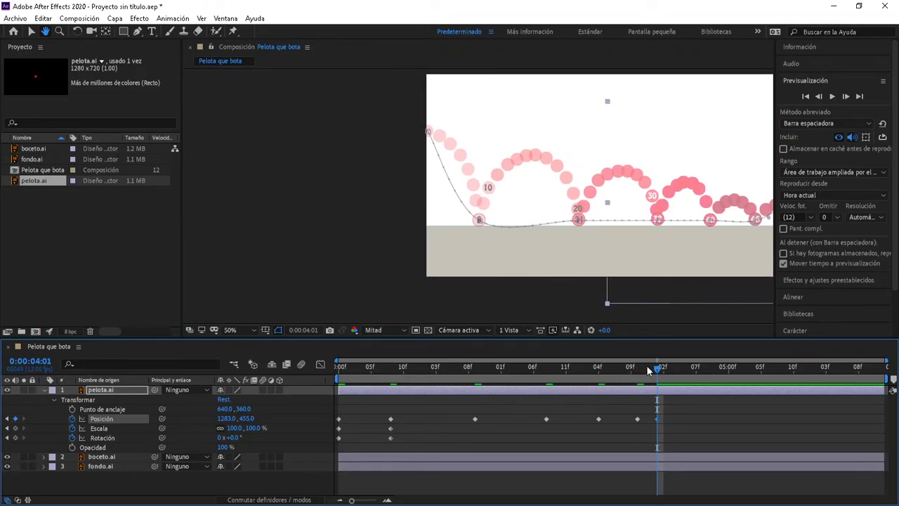
Step: Check the ball at 0:00:02:04, reframe the motion path, and rewind to the first frame
click(521, 366)
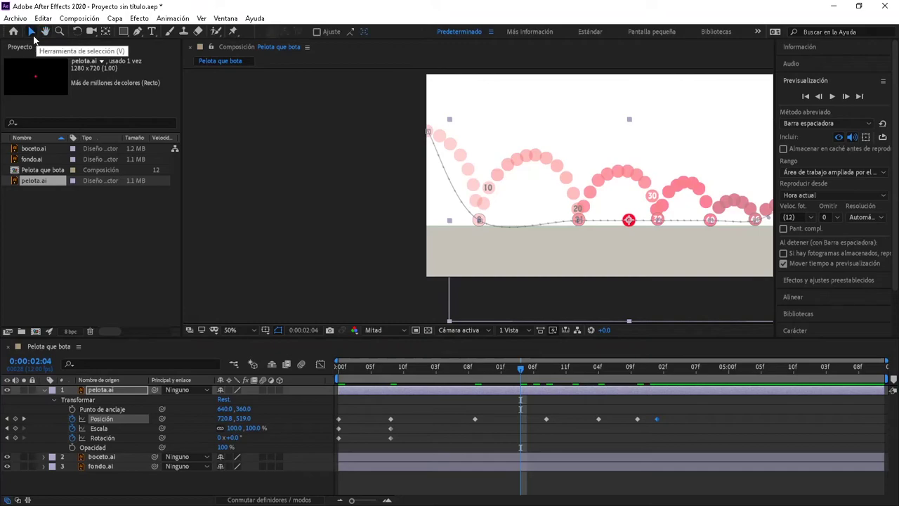
click(31, 31)
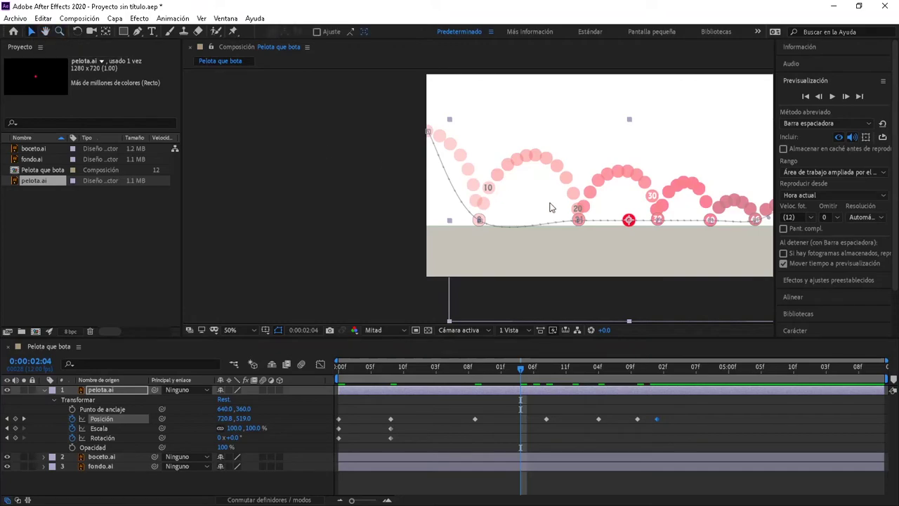
mouse_move(568, 214)
mouse_down()
mouse_move(542, 186)
mouse_move(527, 192)
mouse_move(541, 247)
mouse_up()
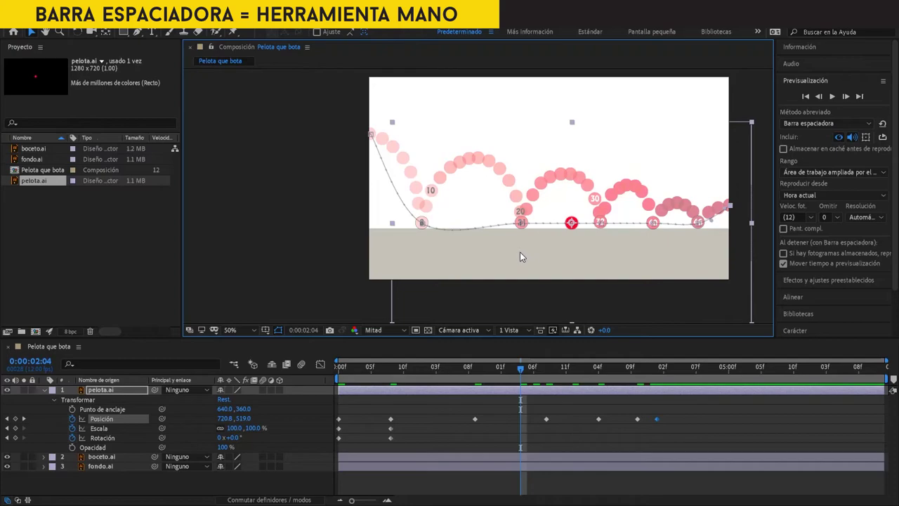
mouse_move(520, 253)
mouse_down()
mouse_move(459, 220)
mouse_move(391, 215)
mouse_move(479, 218)
mouse_up()
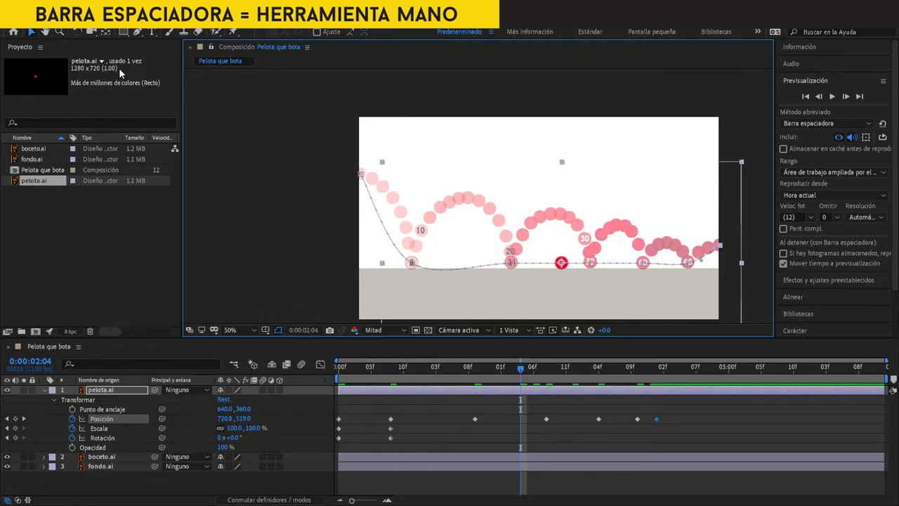
drag(219, 109, 224, 135)
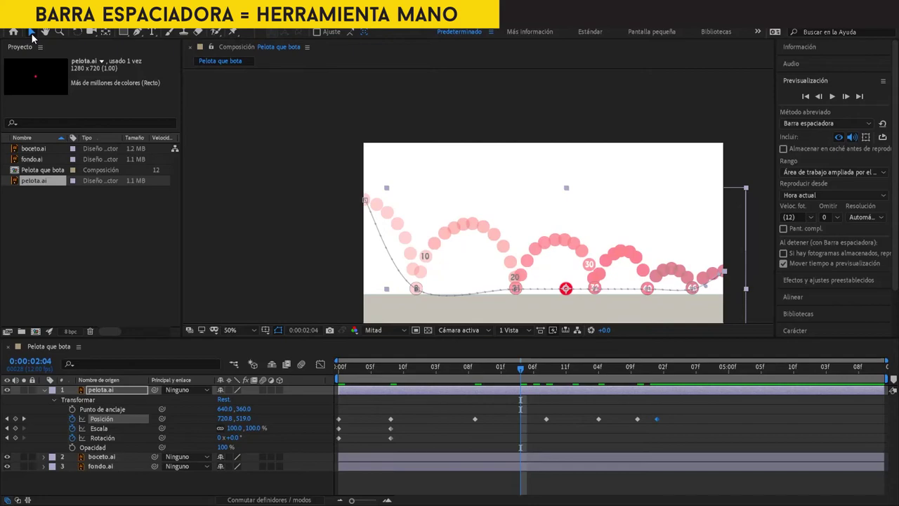
mouse_move(541, 278)
mouse_down()
mouse_move(533, 205)
mouse_move(548, 194)
mouse_up()
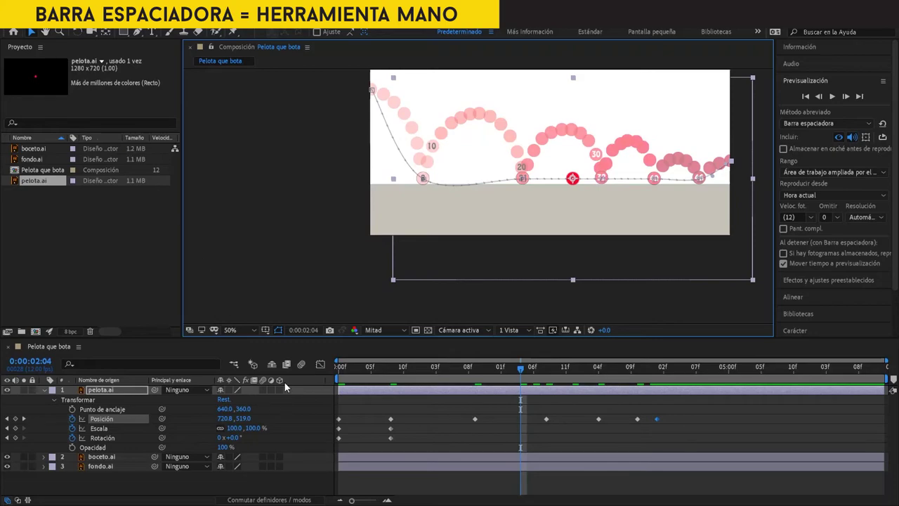
key(Home)
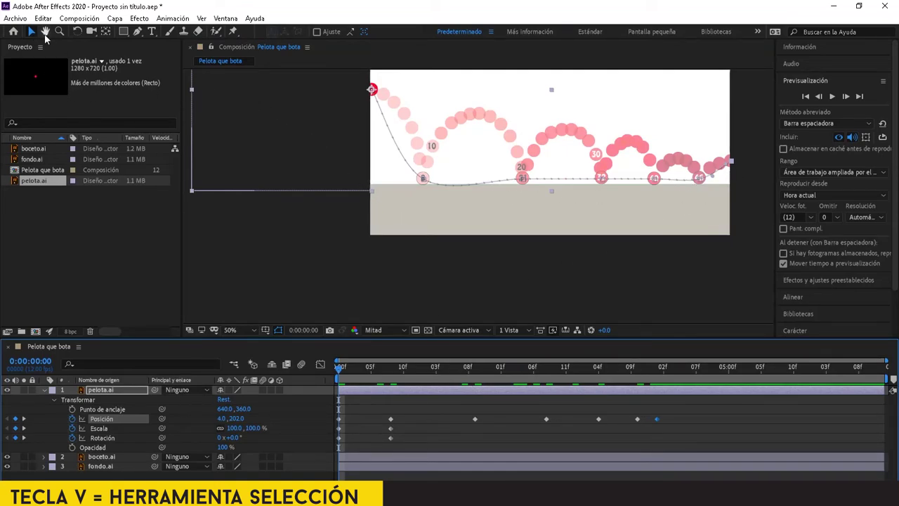
Step: With Convert Vertex, pull handles from the frame-8 bounce keyframe, then remove them again
click(141, 32)
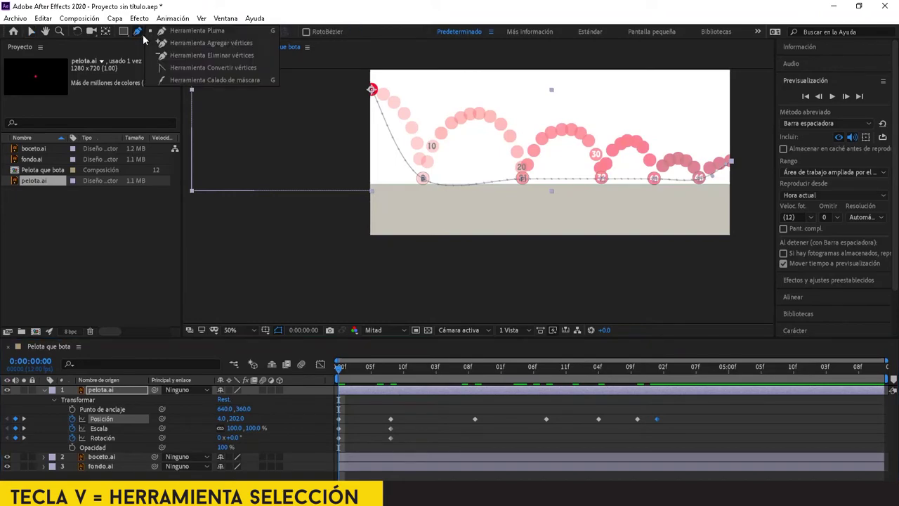
click(191, 68)
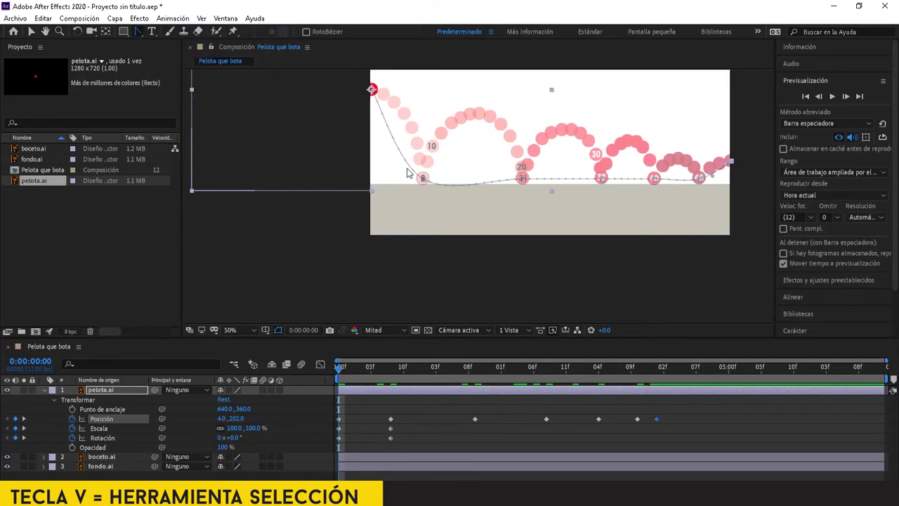
drag(422, 178, 424, 182)
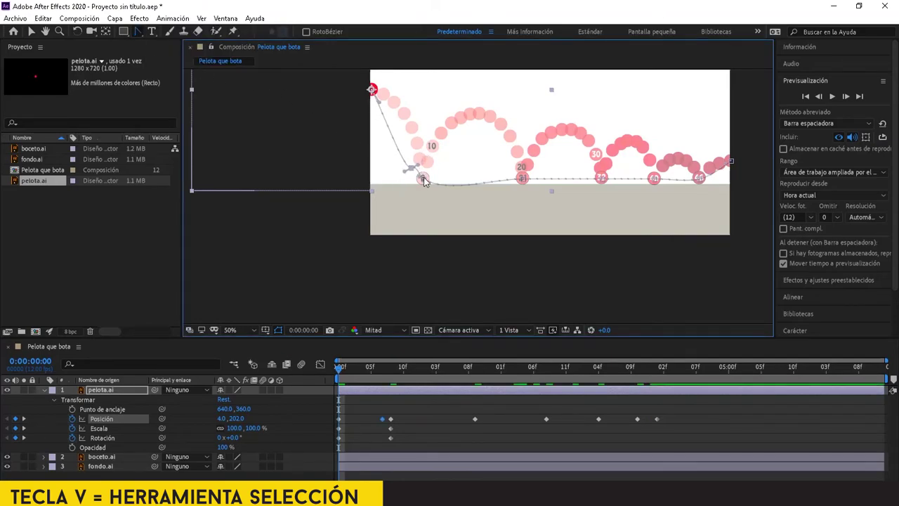
click(423, 181)
scroll(424, 181, up, 4)
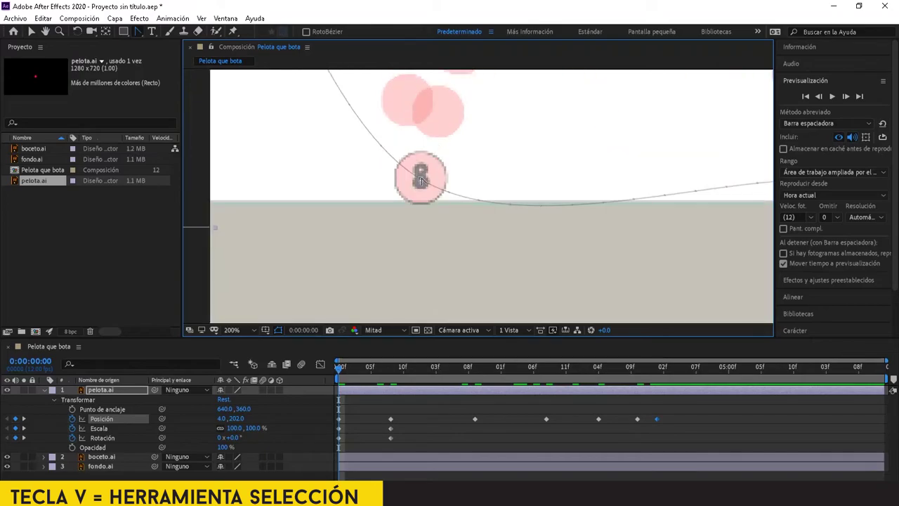
scroll(421, 181, down, 2)
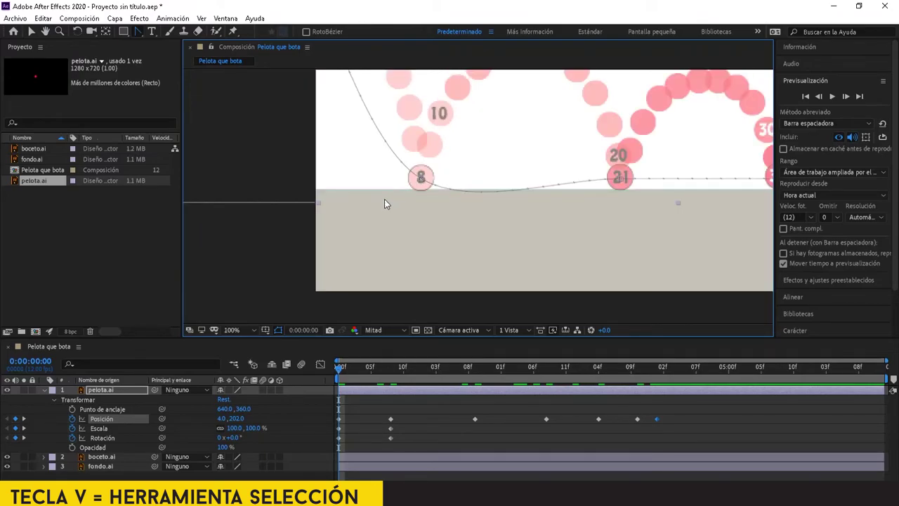
scroll(455, 148, down, 2)
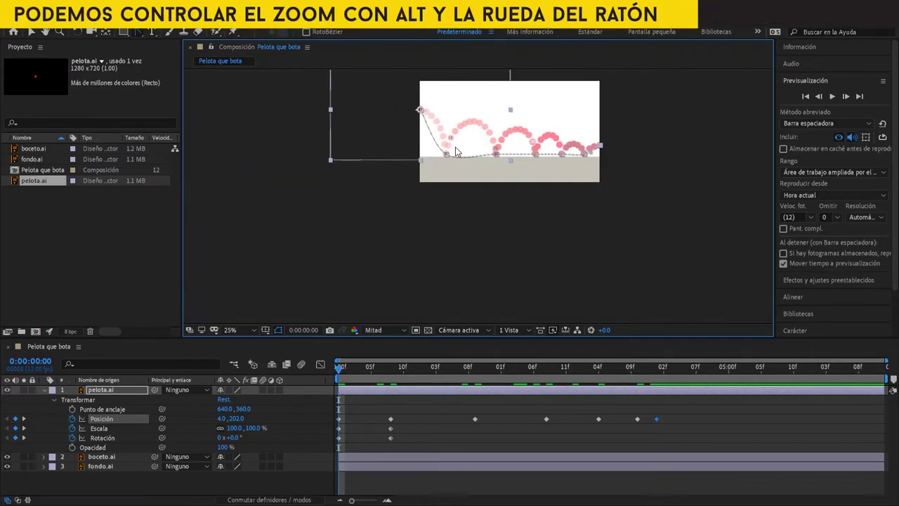
scroll(455, 148, up, 1)
scroll(458, 181, up, 4)
scroll(458, 181, down, 2)
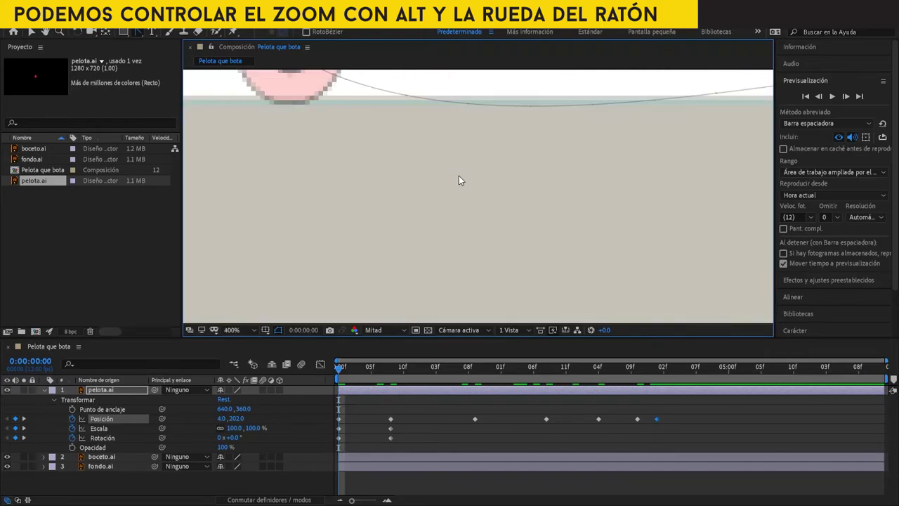
scroll(446, 182, up, 2)
scroll(411, 203, down, 2)
Step: Turn the frame-8 bounce into a corner and raise one of its handles upward
scroll(376, 148, down, 4)
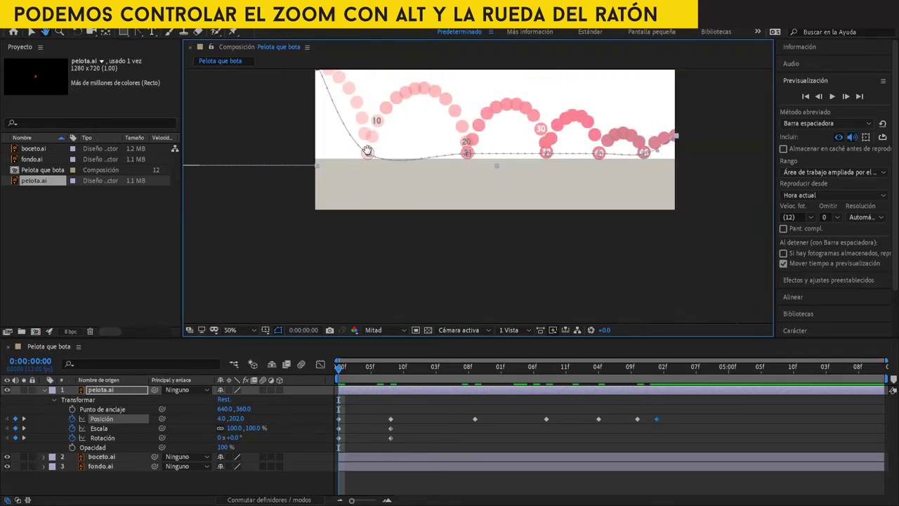
scroll(371, 196, up, 2)
scroll(392, 193, up, 2)
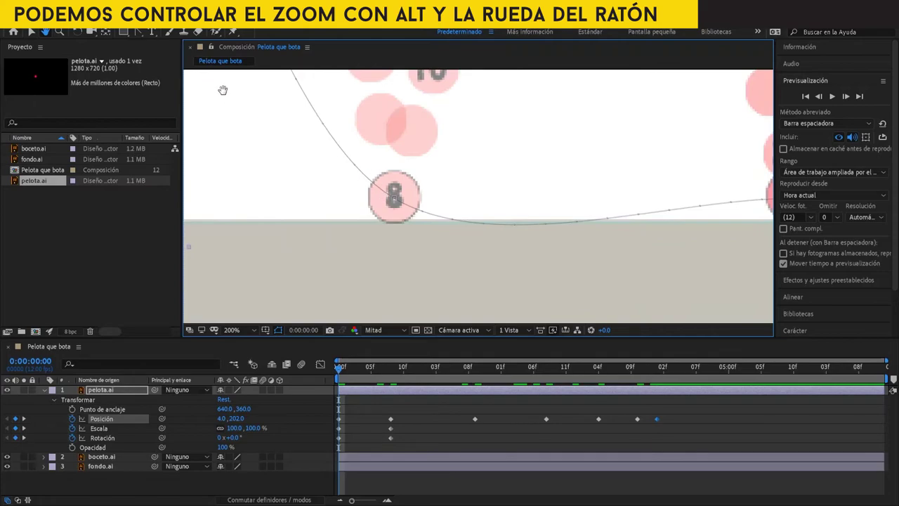
click(138, 32)
scroll(433, 267, up, 3)
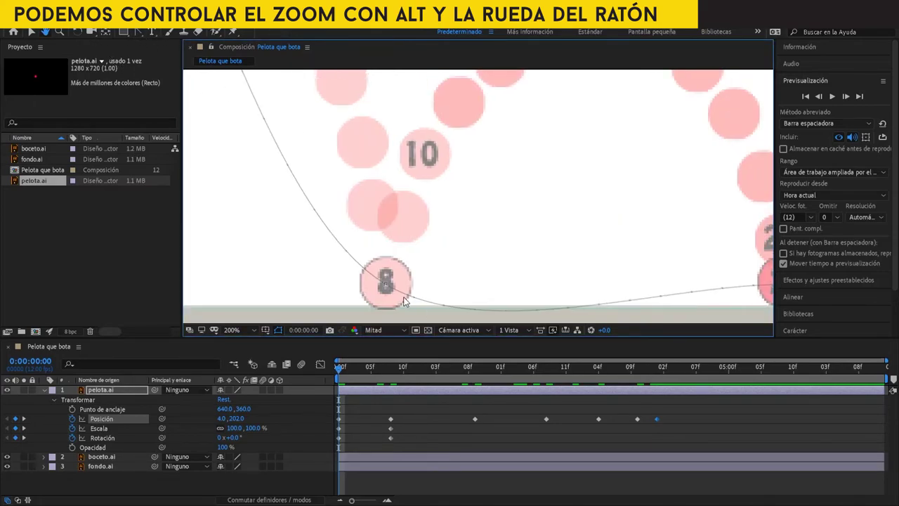
click(384, 282)
mouse_move(388, 288)
mouse_down()
mouse_move(353, 290)
mouse_move(401, 308)
mouse_move(385, 308)
mouse_up()
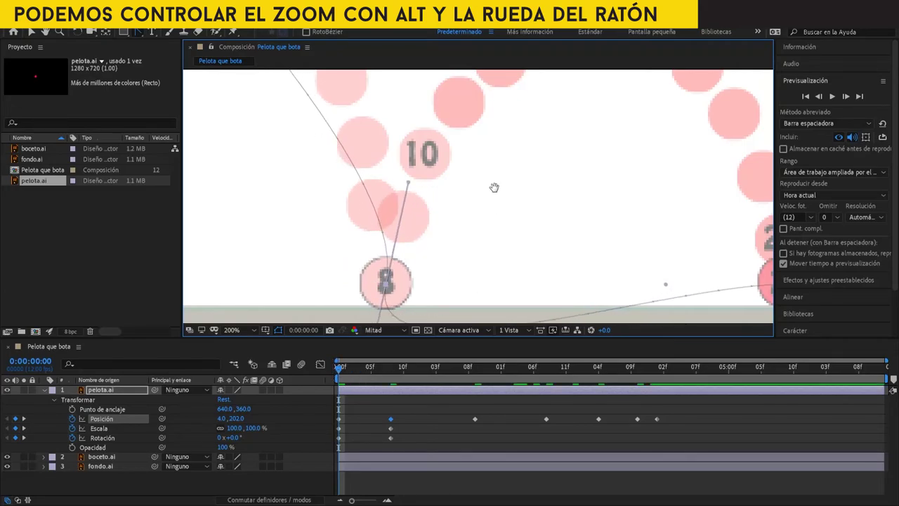
scroll(485, 256, up, 3)
drag(392, 281, 377, 128)
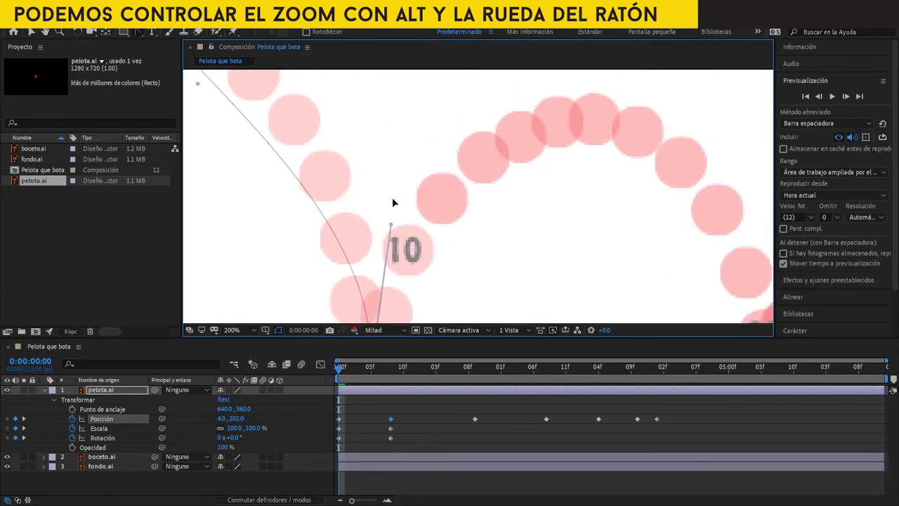
Step: Drag the first keyframe's handle right so the path arcs smoothly down to the 8 mark
scroll(309, 140, up, 3)
scroll(309, 141, left, 2)
key(g)
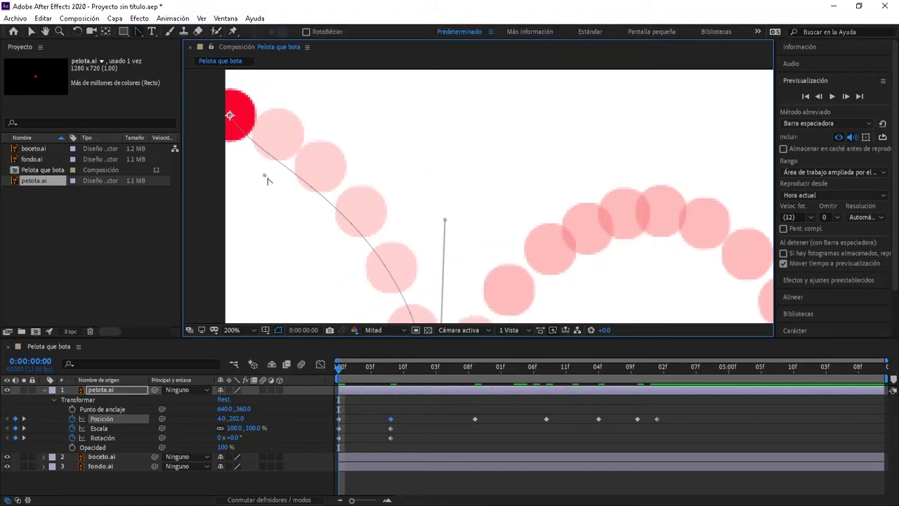
mouse_move(264, 175)
mouse_down()
mouse_move(274, 190)
mouse_move(291, 125)
mouse_up()
key(ctrl+z)
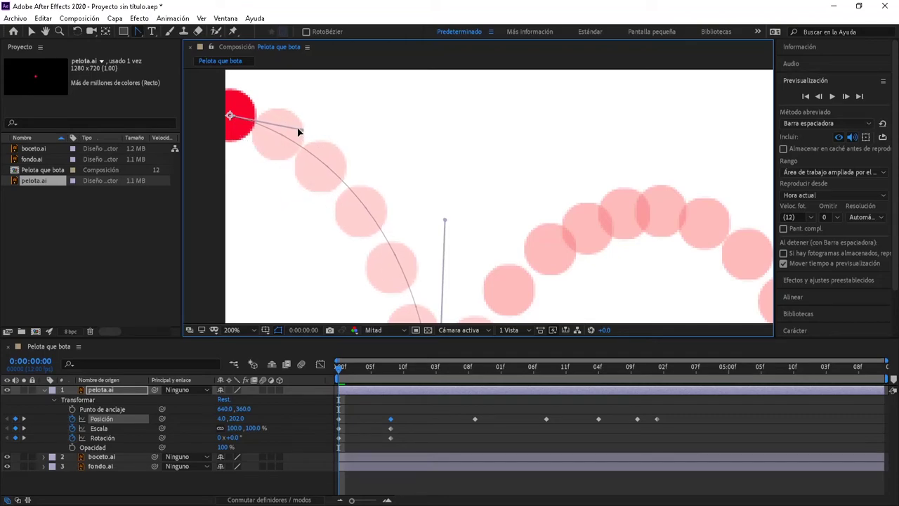
drag(292, 126, 297, 124)
drag(444, 225, 433, 219)
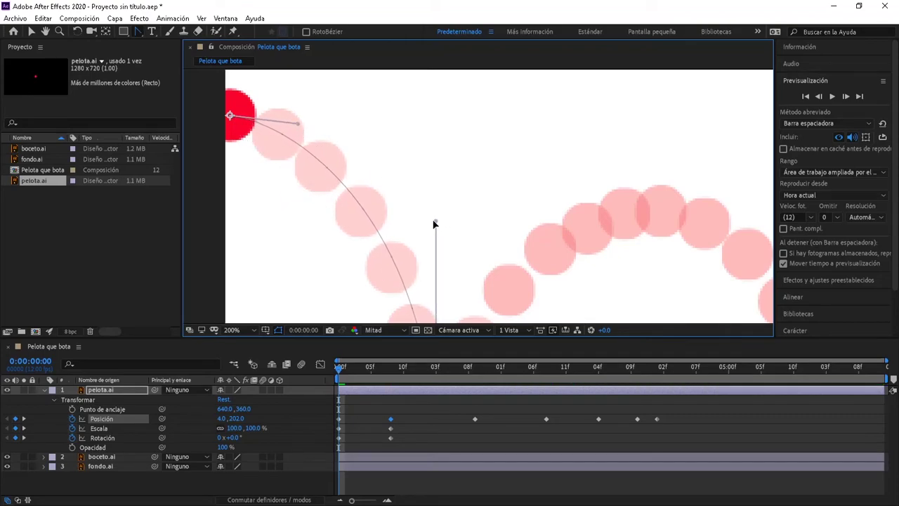
key(h)
drag(468, 246, 480, 184)
Step: Zoom in on the first bounces and pull the frame-8 and frame-21 handles upward
key(z)
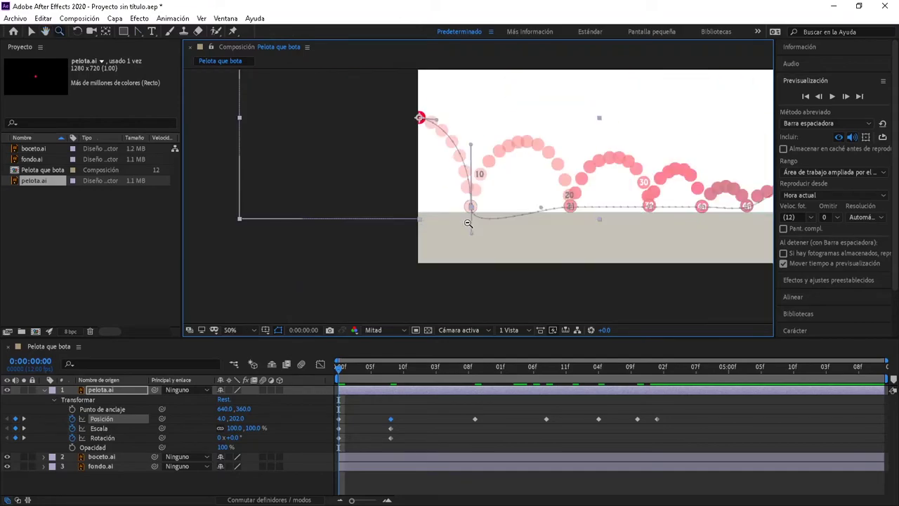
alt+click(469, 220)
click(523, 236)
alt+click(451, 175)
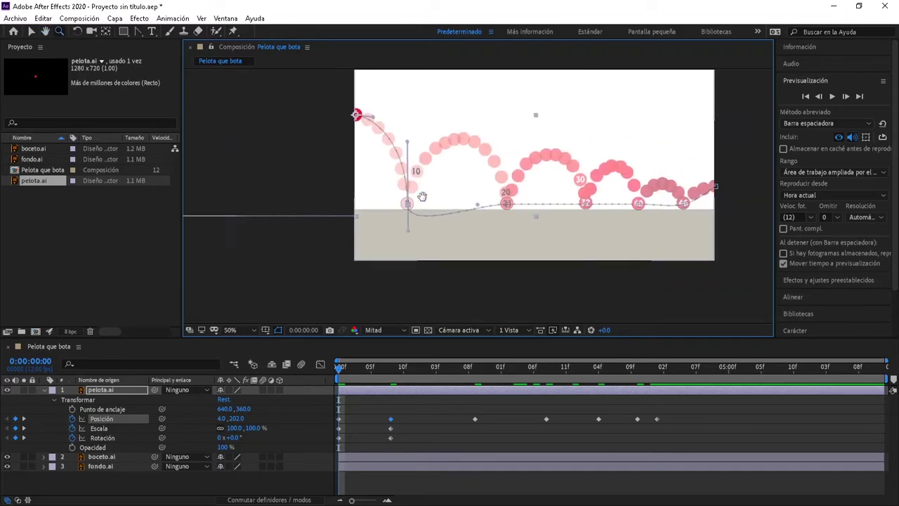
click(508, 265)
drag(405, 164, 396, 263)
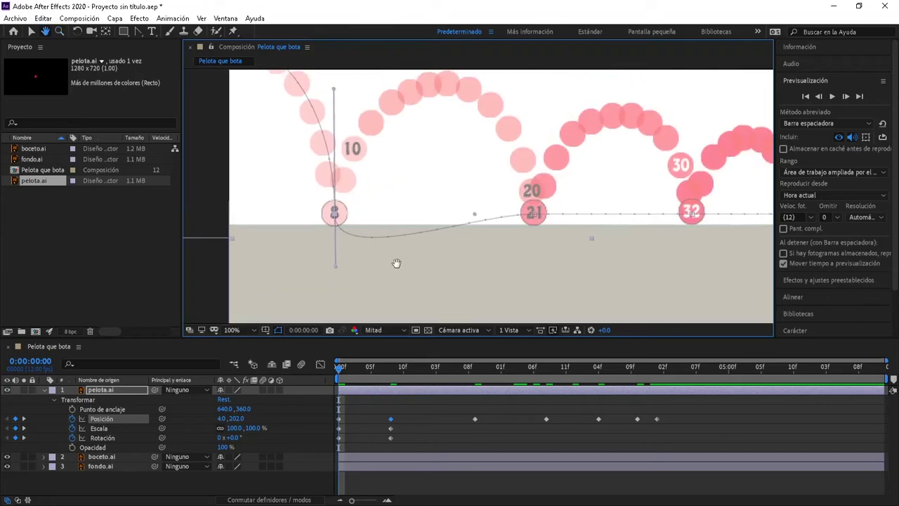
key(a)
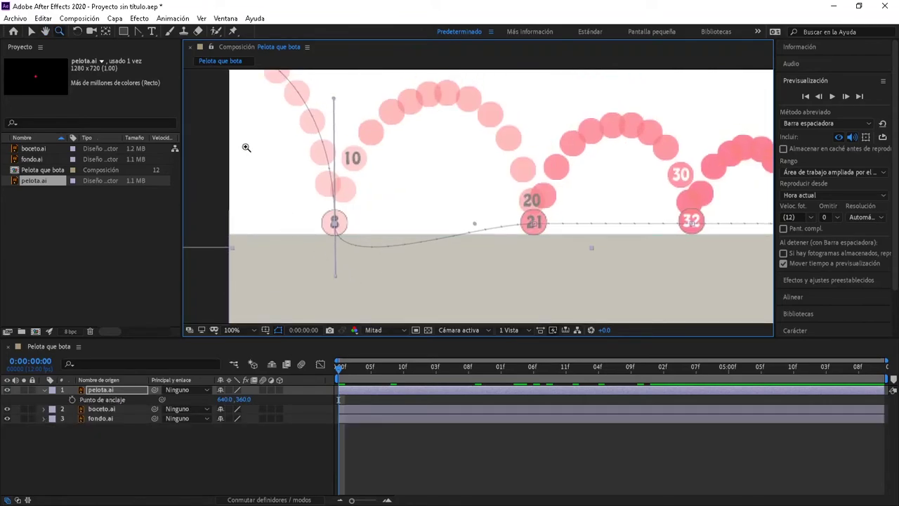
click(136, 34)
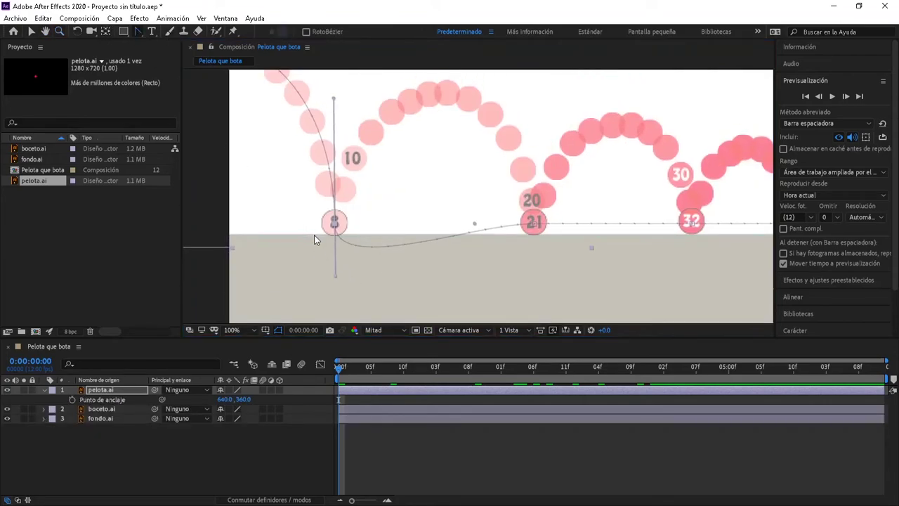
drag(335, 278, 367, 119)
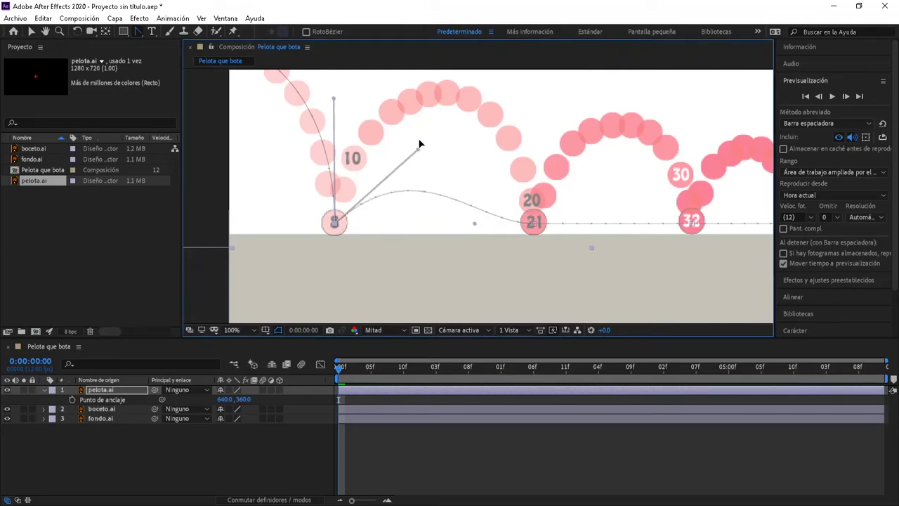
drag(474, 226, 492, 117)
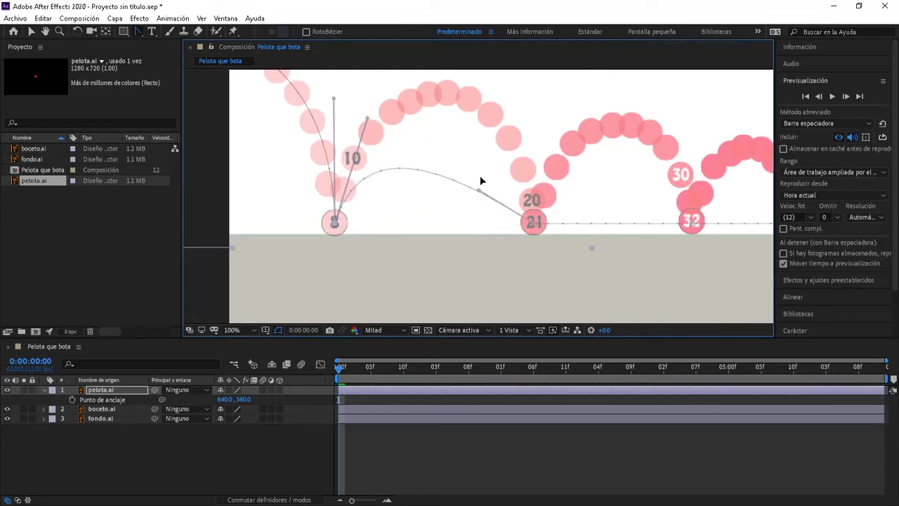
Step: Refine the high arc by lifting the frame-8 handle and breaking and raising the frame-21 handle
scroll(383, 201, up, 2)
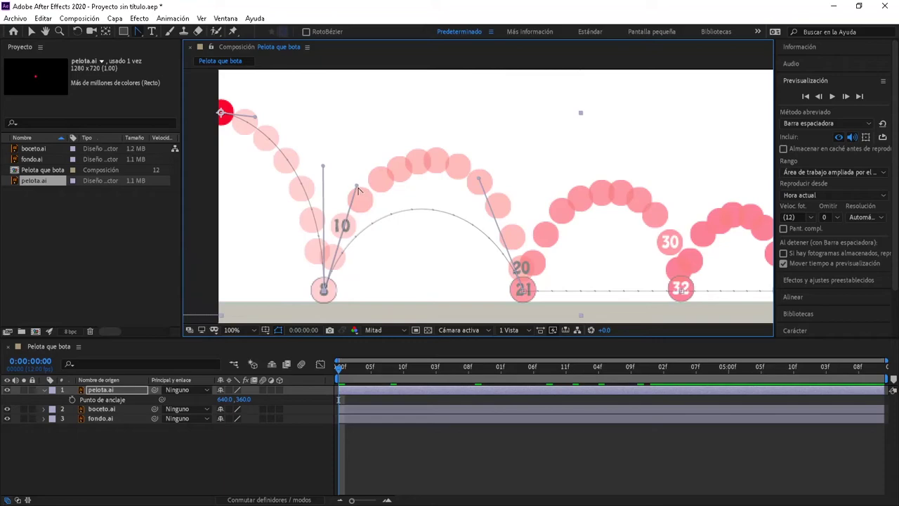
drag(358, 188, 364, 125)
key(ctrl+z)
drag(478, 184, 496, 129)
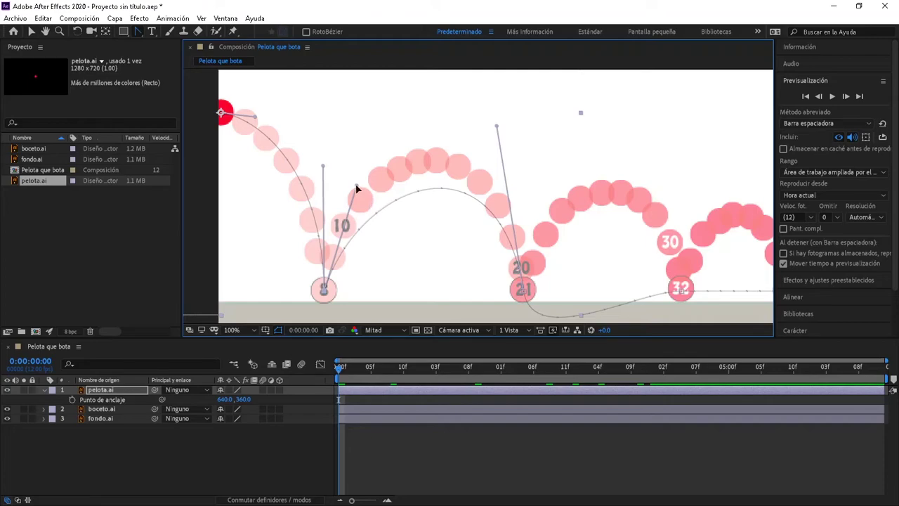
drag(357, 186, 368, 144)
key(ctrl+z)
drag(356, 187, 358, 149)
drag(353, 128, 359, 110)
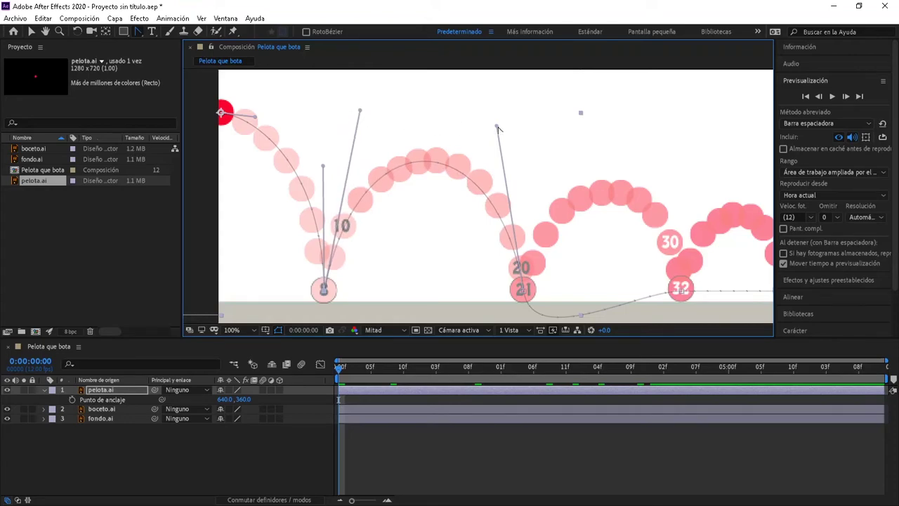
alt+drag(498, 128, 499, 115)
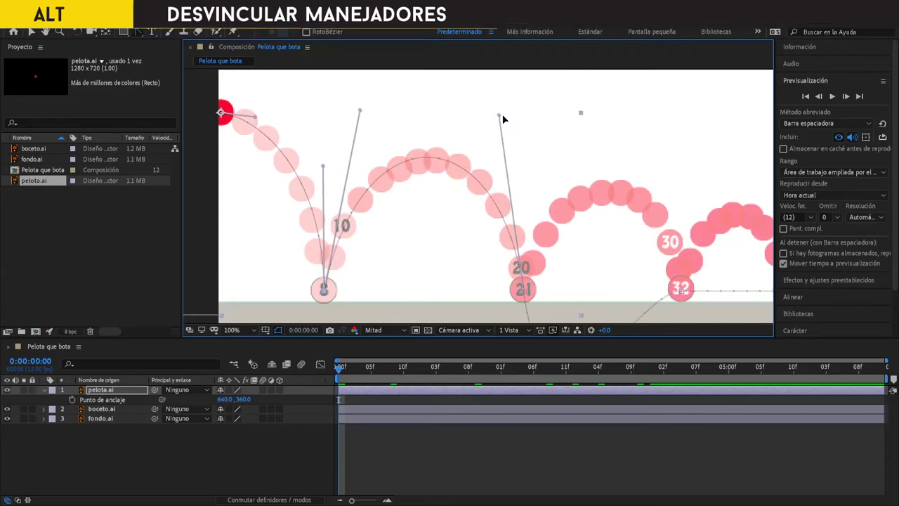
Step: Adjust the handles on the dip after frame 21 and near the frame-32 bounce
drag(580, 198, 551, 139)
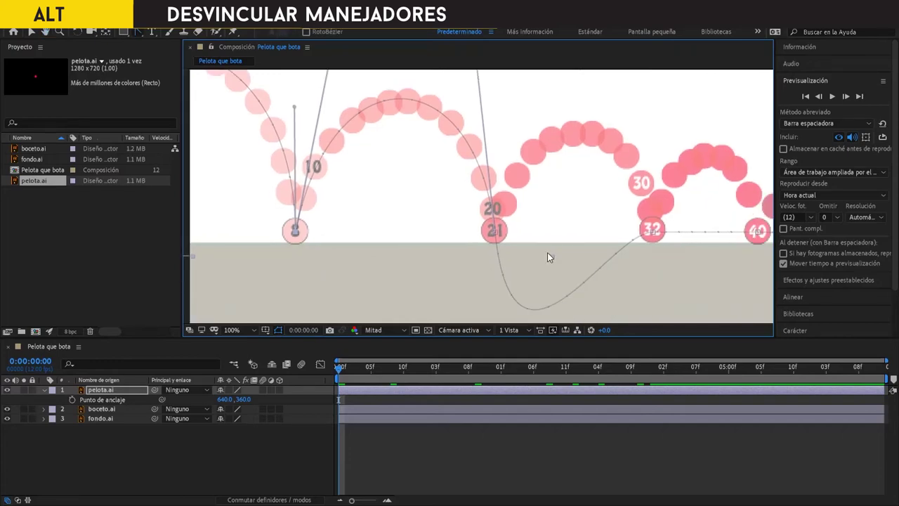
drag(547, 252, 477, 242)
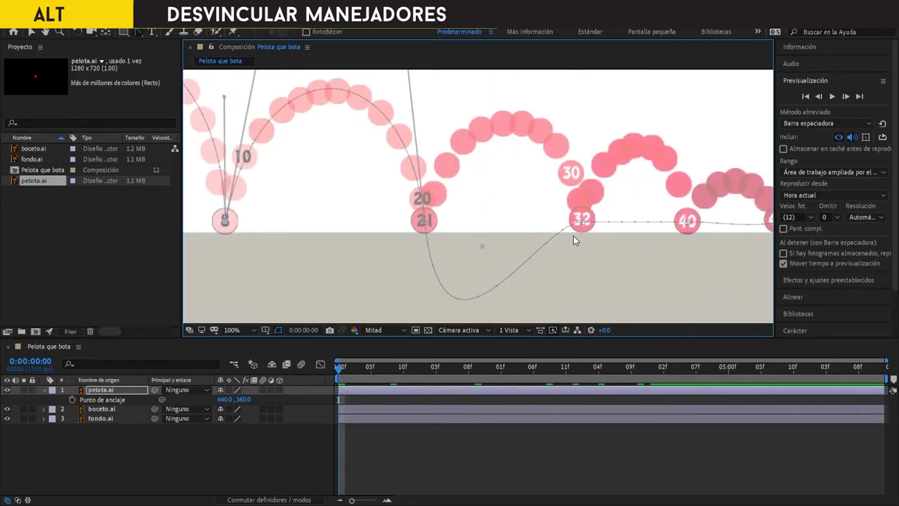
click(531, 259)
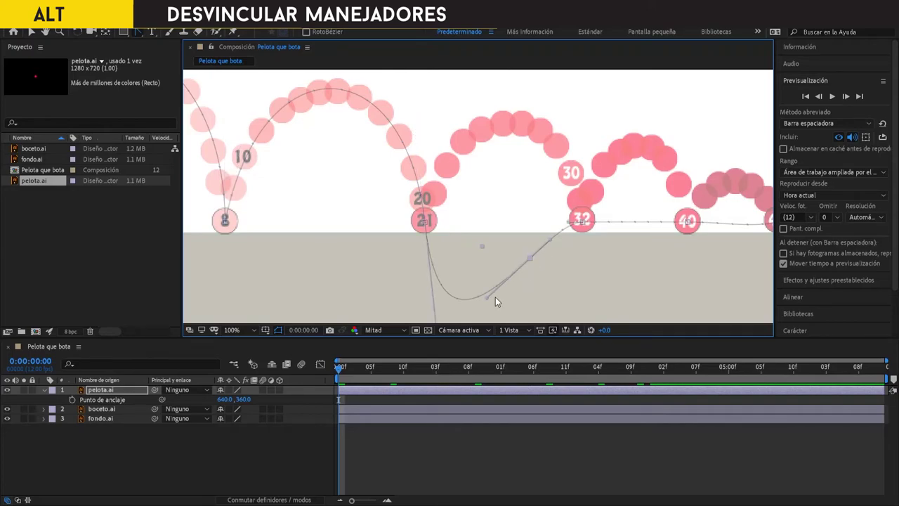
drag(489, 301, 522, 162)
click(576, 269)
click(576, 265)
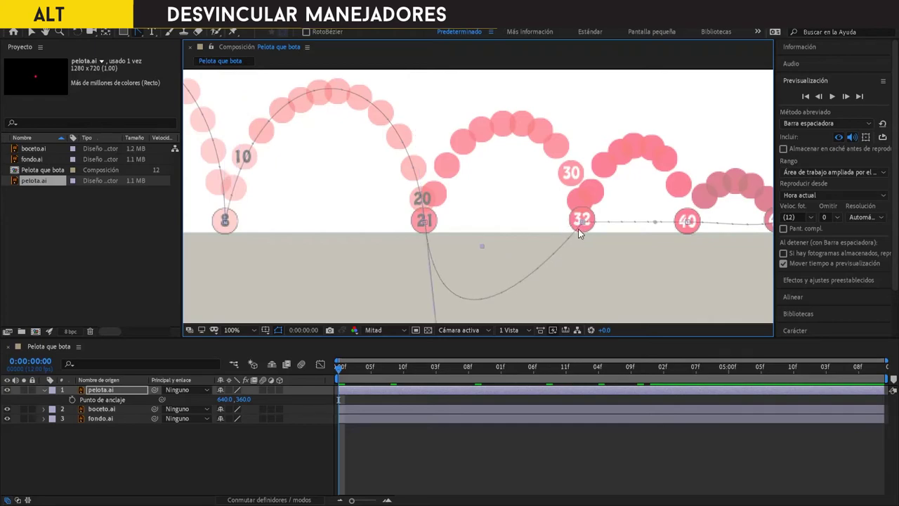
alt+click(582, 223)
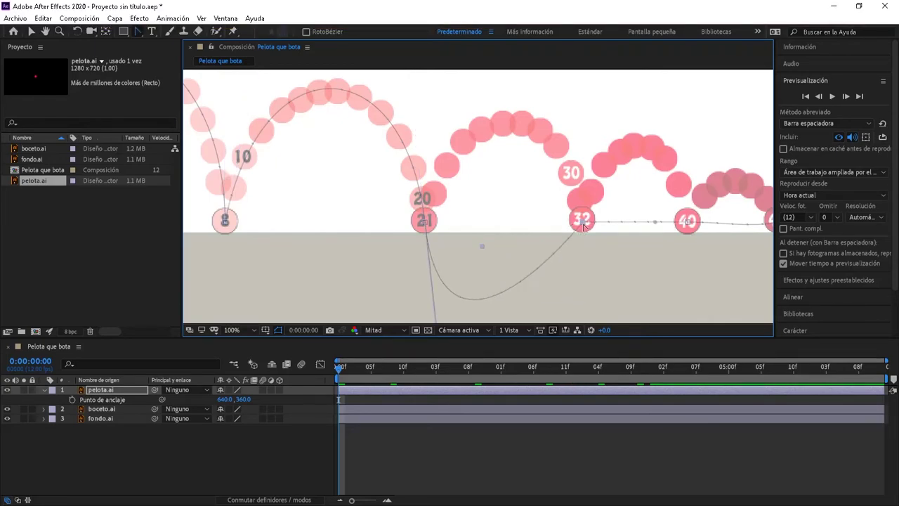
drag(538, 223, 487, 208)
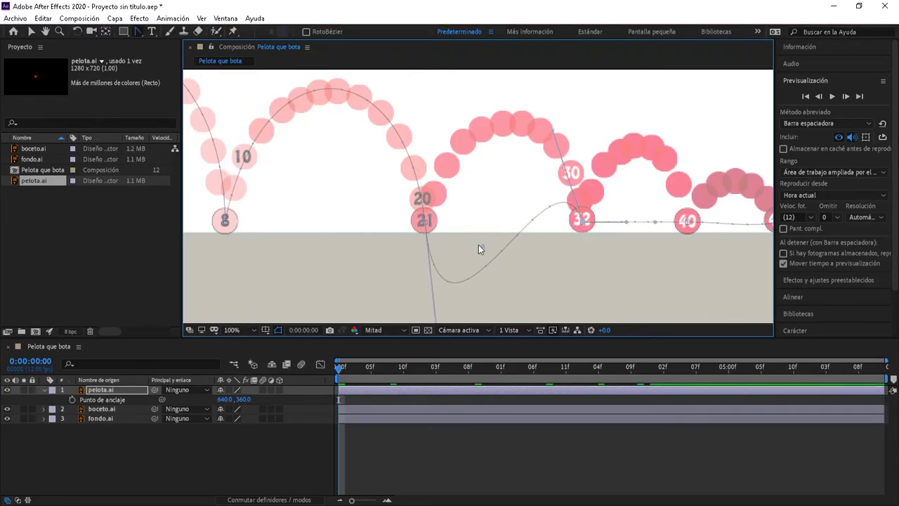
drag(492, 154, 494, 257)
Step: Pull the curve at the 21 bounce up and right into a low hump toward 32
scroll(446, 281, down, 2)
scroll(453, 249, down, 2)
scroll(463, 186, down, 3)
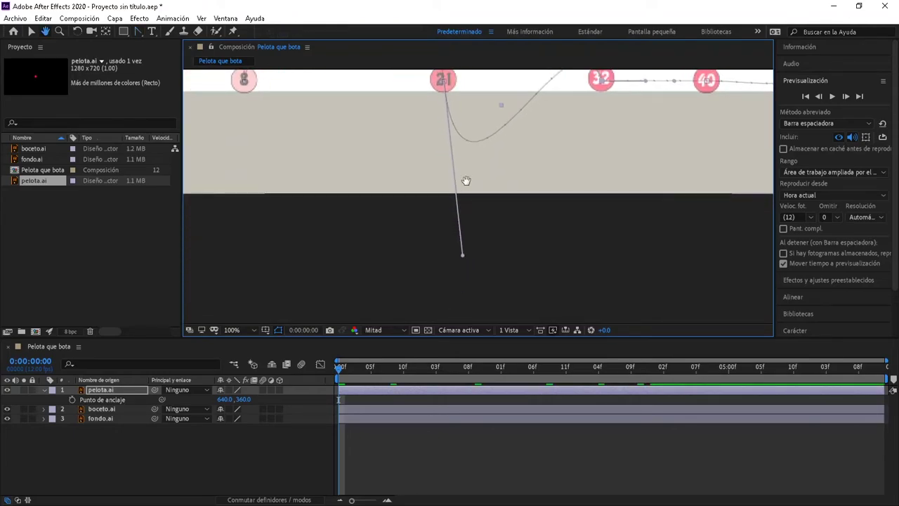
scroll(456, 232, up, 1)
key(g)
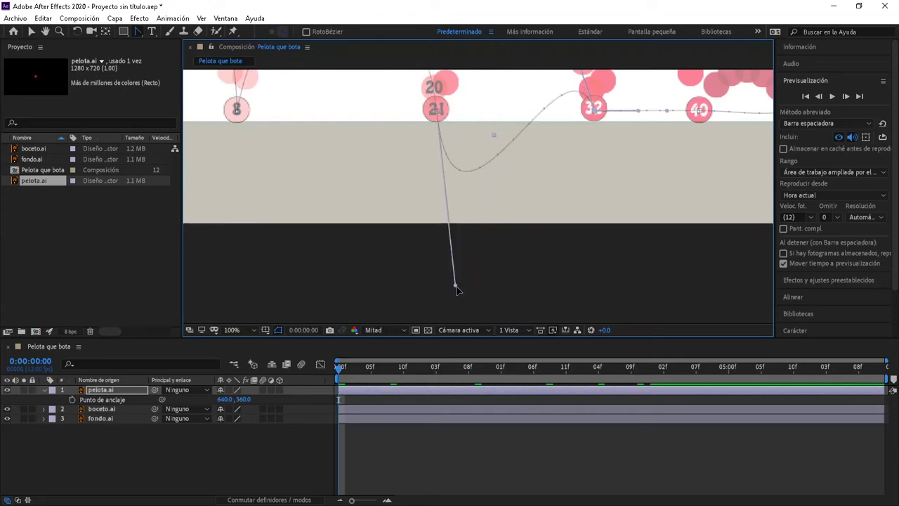
drag(456, 289, 507, 145)
key(ctrl+z)
drag(455, 289, 493, 91)
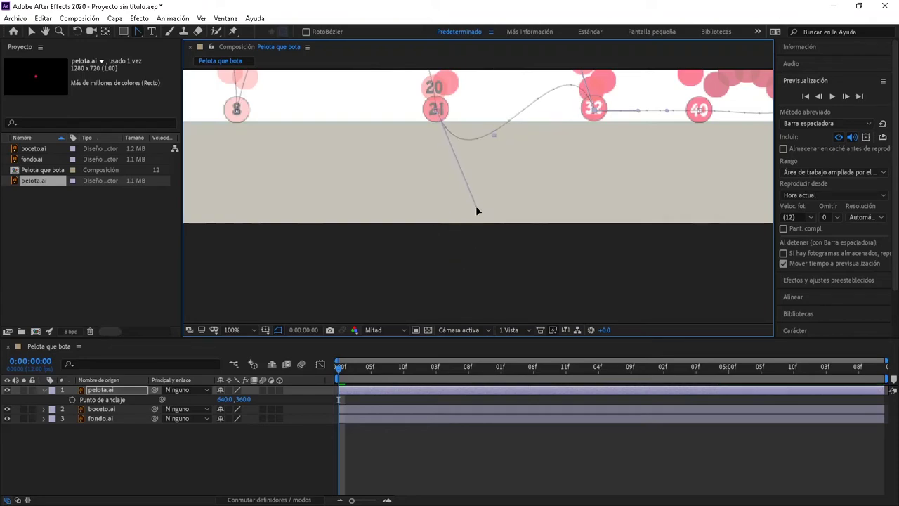
mouse_move(479, 156)
mouse_down()
mouse_move(453, 294)
mouse_move(470, 240)
mouse_move(448, 274)
mouse_move(484, 115)
mouse_up()
drag(488, 219, 490, 252)
drag(484, 151, 483, 253)
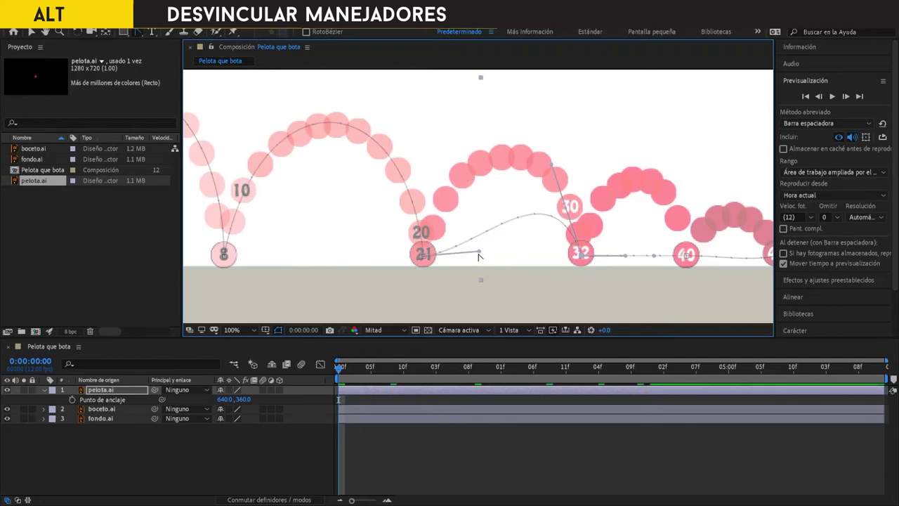
Step: Bend the path upward out of the 21 bounce and swing the 32 handle up
drag(479, 253, 480, 251)
drag(480, 254, 453, 135)
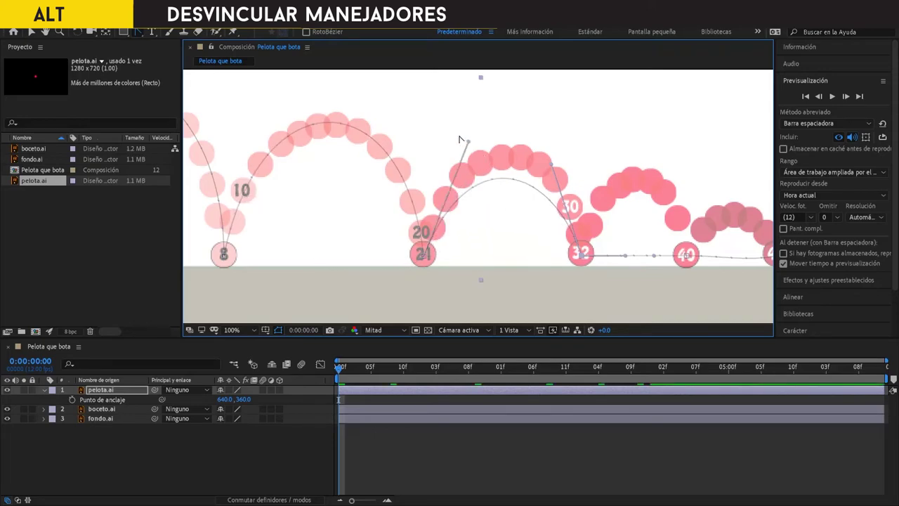
scroll(478, 243, up, 3)
scroll(478, 243, right, 2)
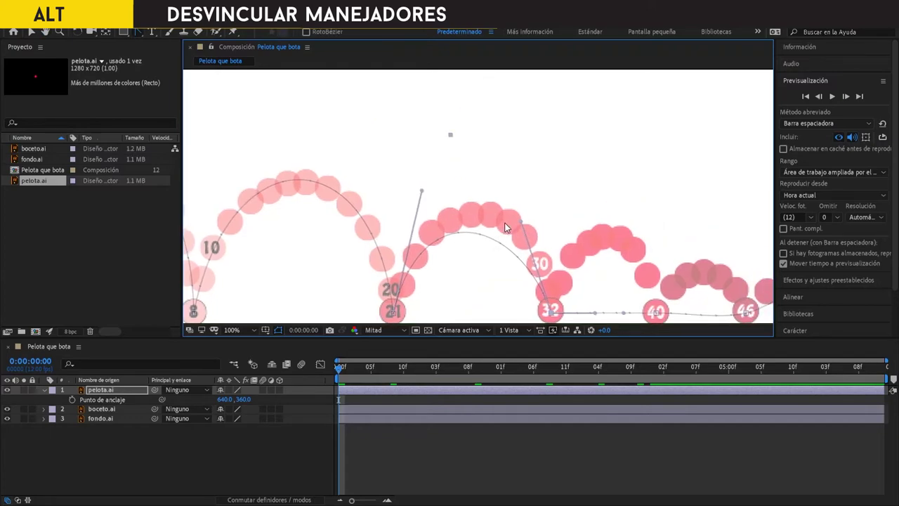
drag(520, 225, 532, 170)
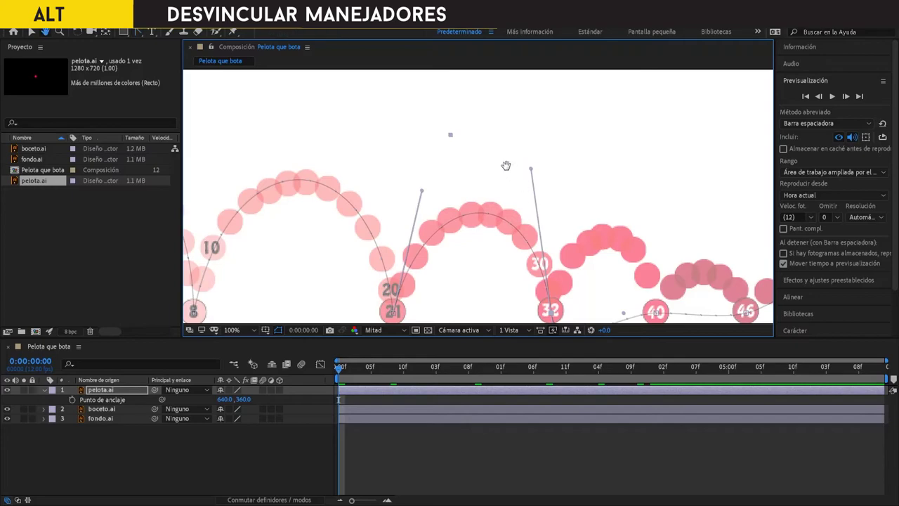
scroll(523, 225, down, 3)
scroll(523, 225, right, 2)
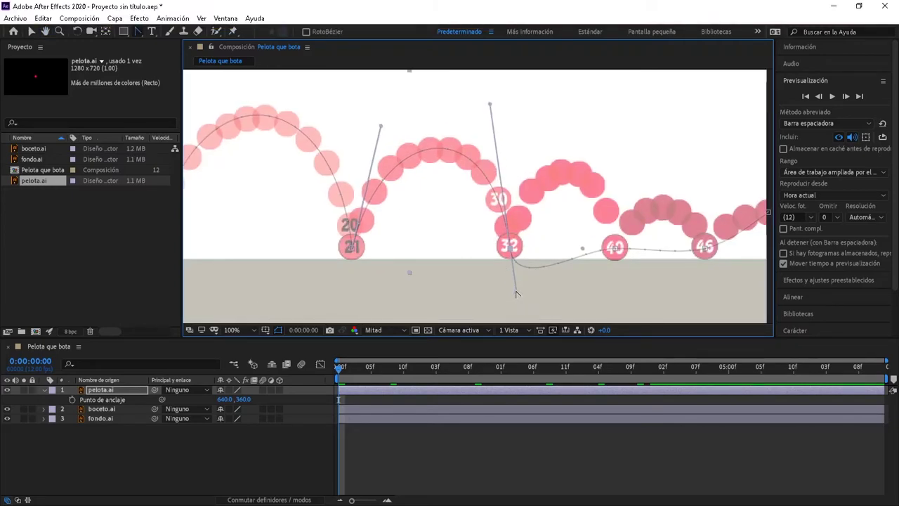
drag(517, 293, 543, 156)
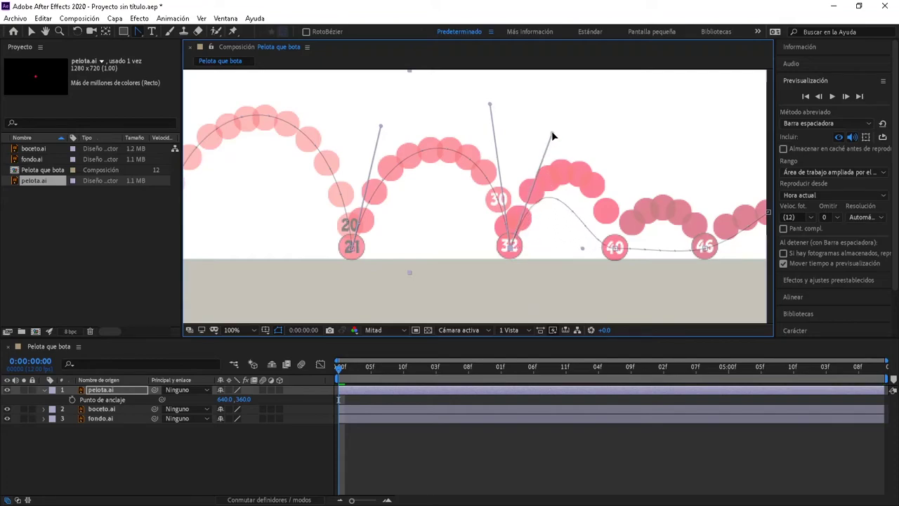
drag(561, 170, 538, 202)
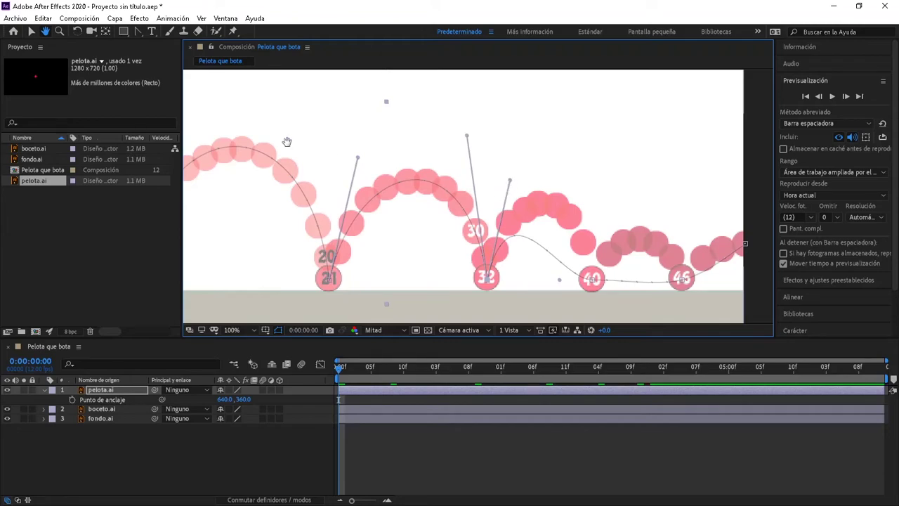
Step: Raise the handles after 32 and at 40 so the path arcs from 32 to 40
click(138, 31)
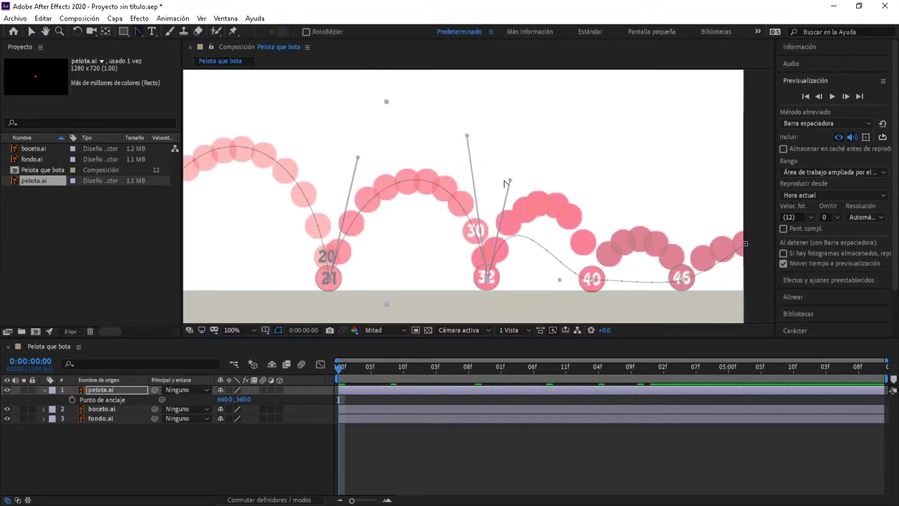
click(510, 181)
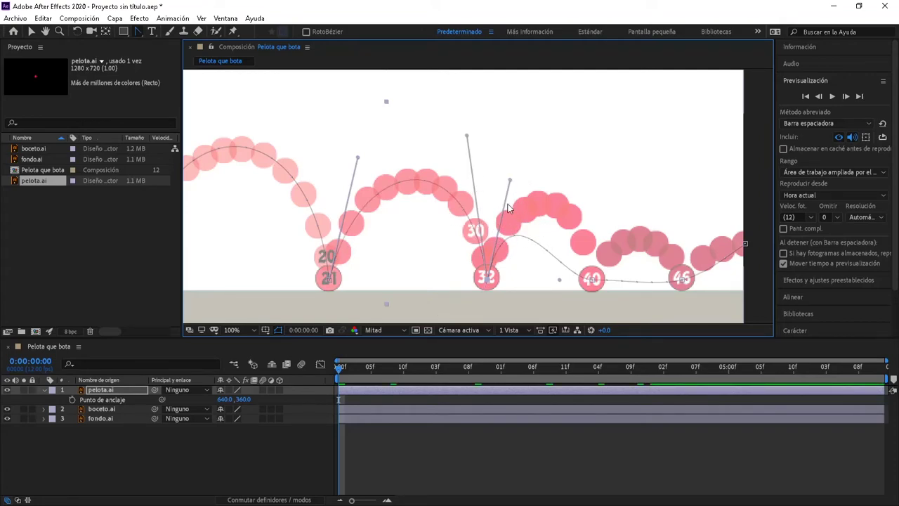
drag(532, 214, 479, 183)
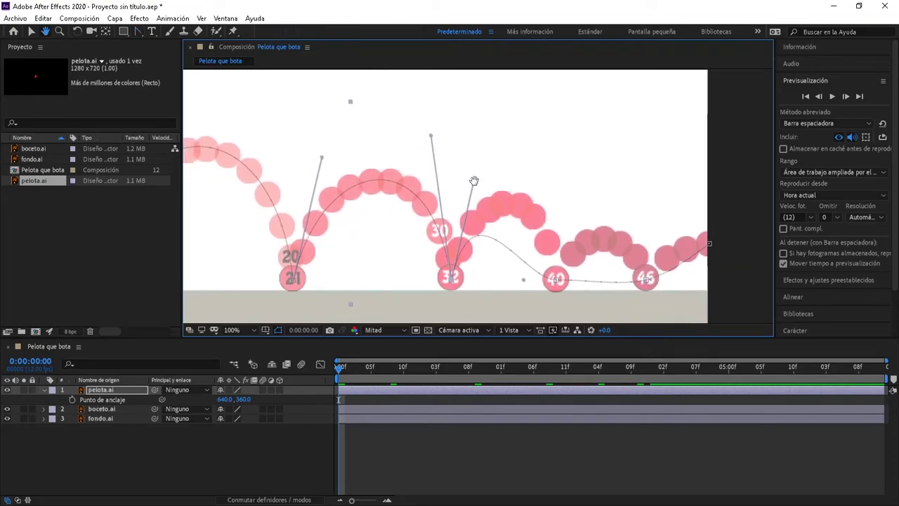
key(g)
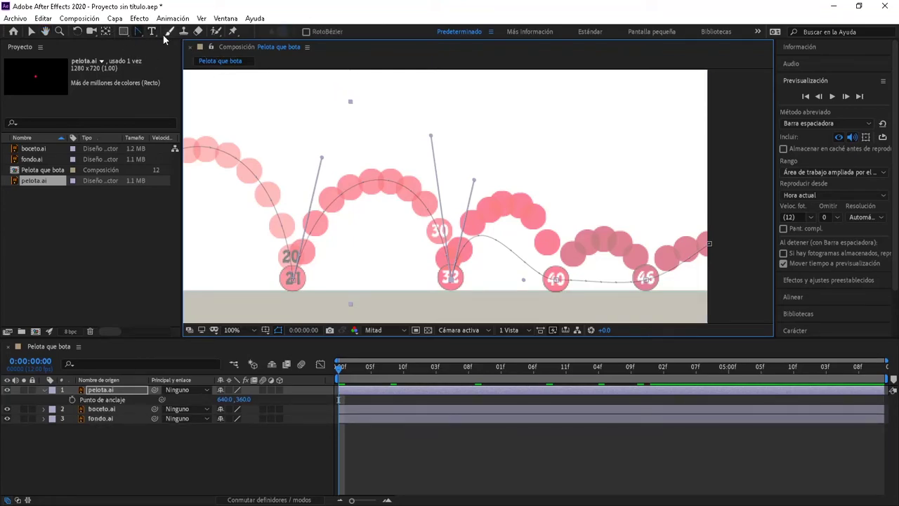
click(136, 37)
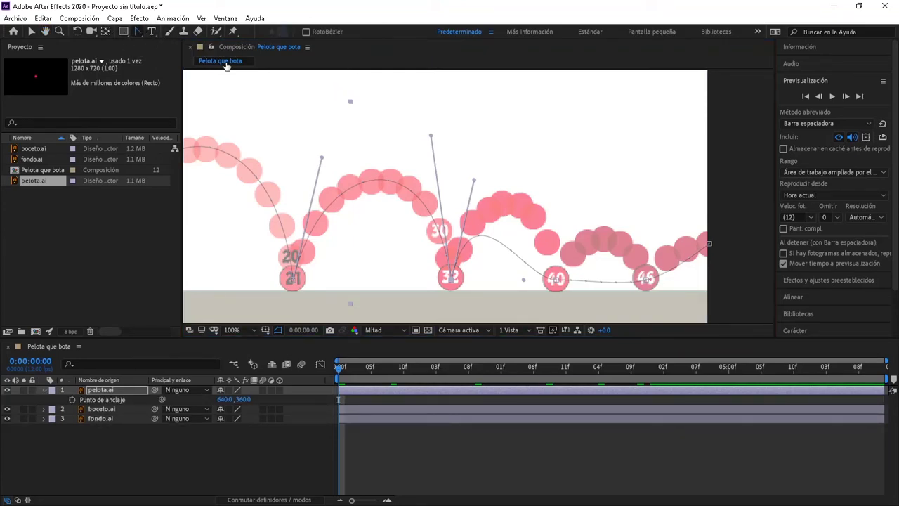
click(476, 182)
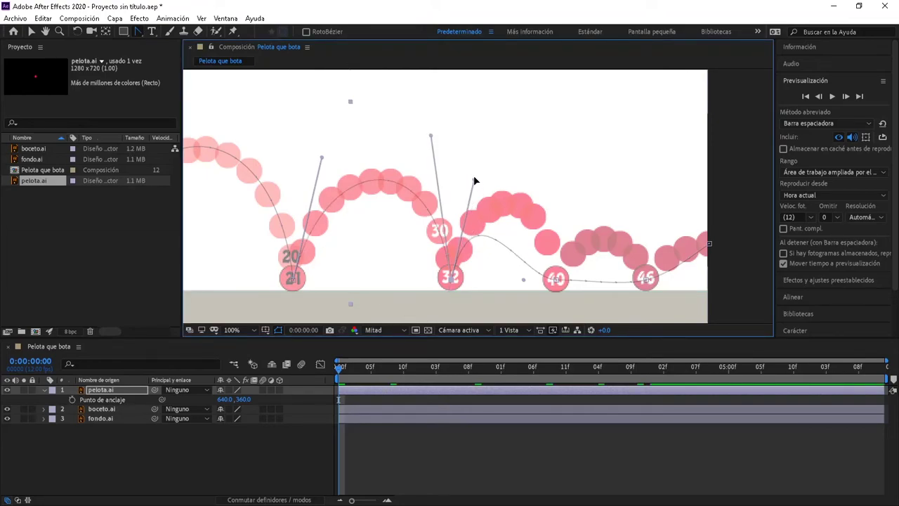
drag(473, 180, 498, 112)
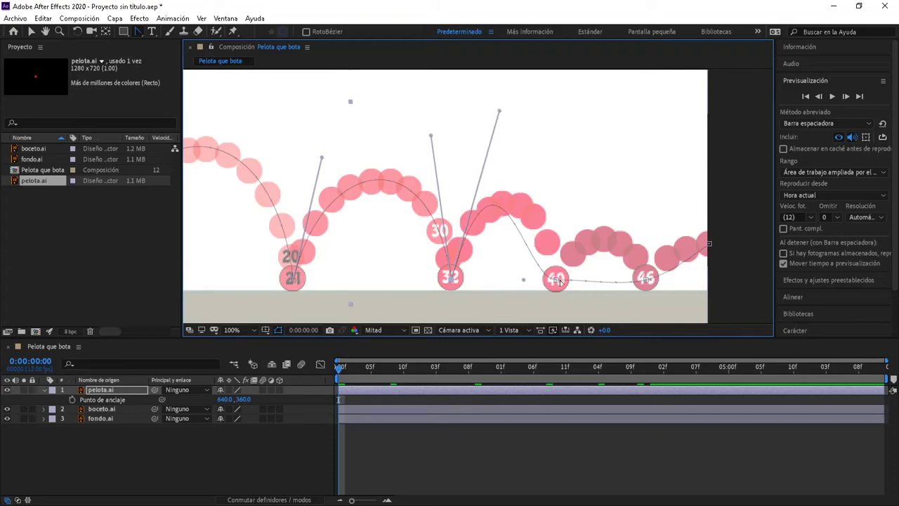
drag(524, 281, 546, 226)
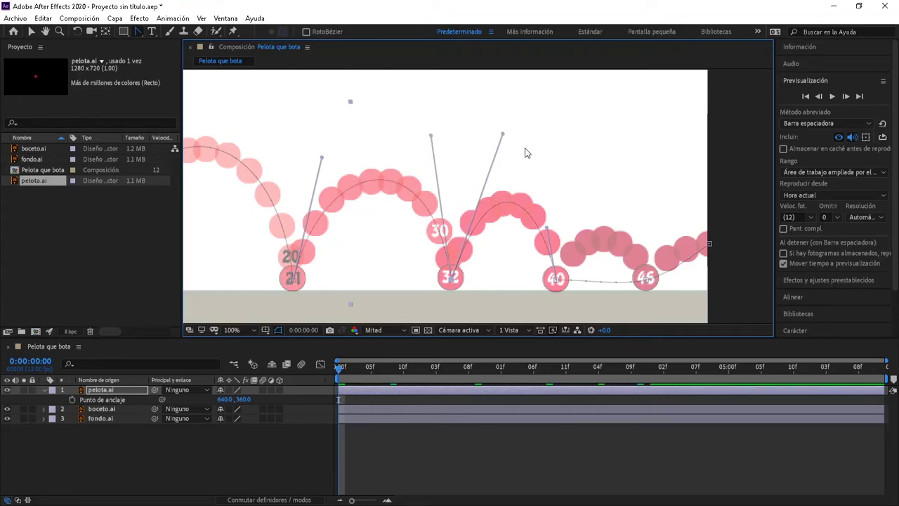
Step: Shape the 40 and 45 bounce handles so the final arcs stay above ground
scroll(537, 154, down, 2)
scroll(537, 154, right, 2)
click(603, 250)
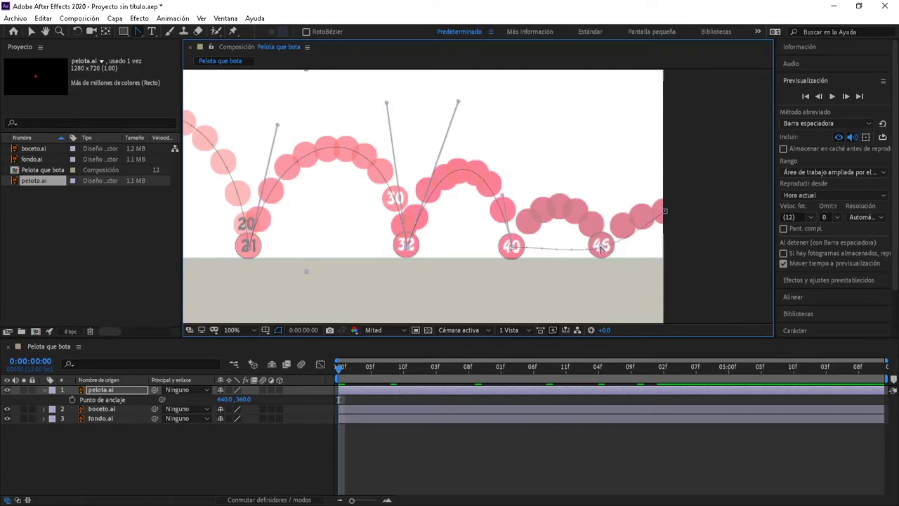
drag(603, 242, 621, 319)
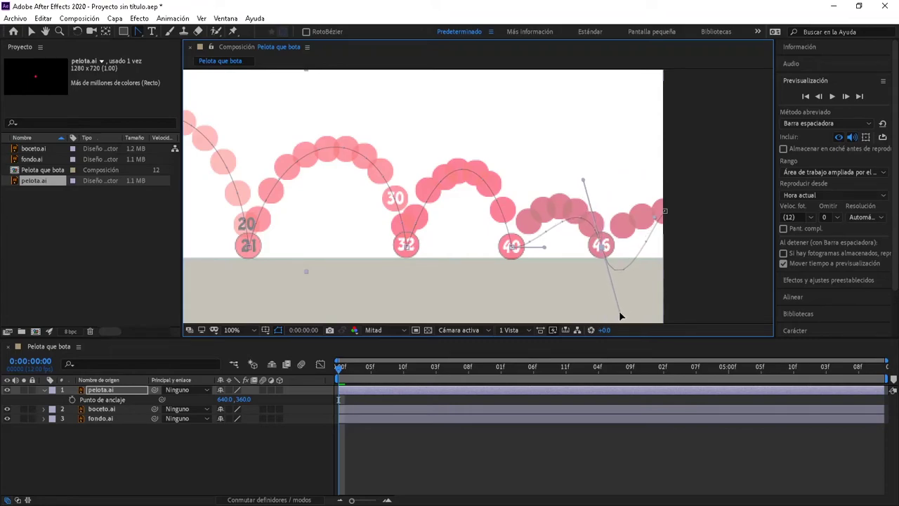
drag(621, 319, 602, 240)
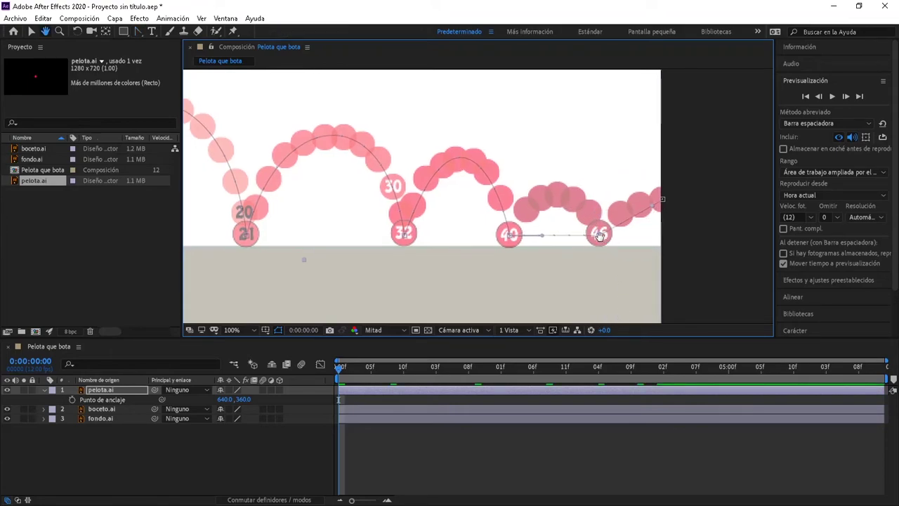
key(a)
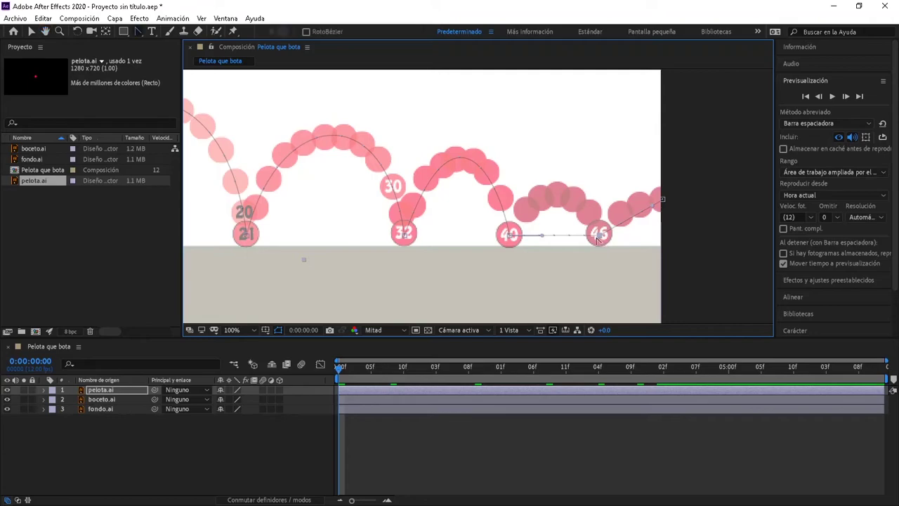
drag(602, 239, 619, 296)
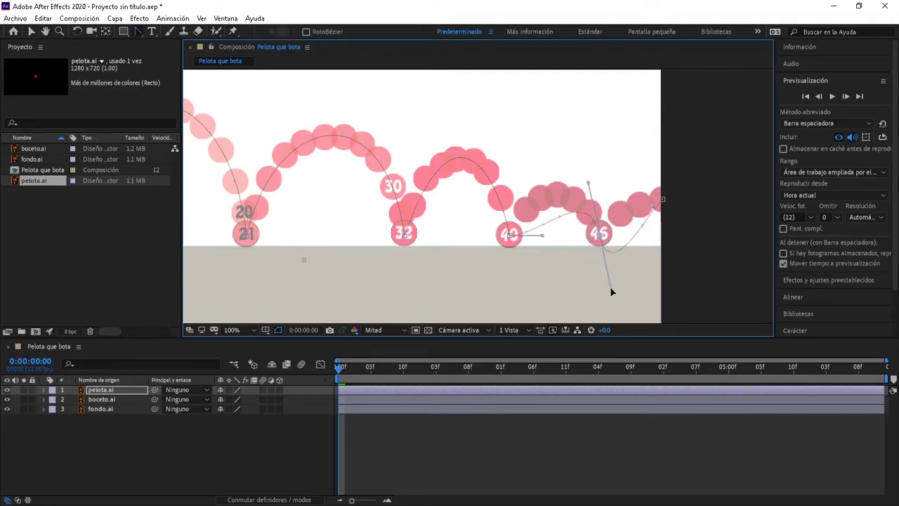
drag(544, 239, 545, 241)
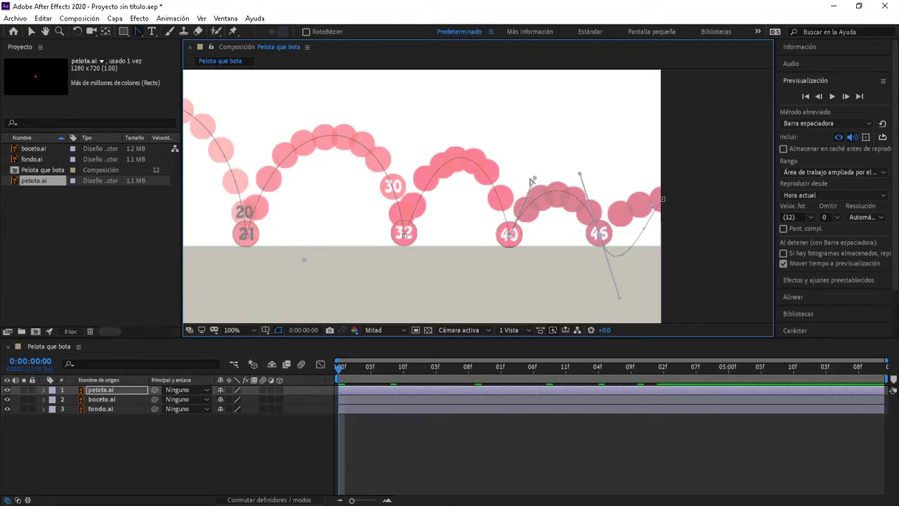
drag(542, 236, 535, 181)
drag(618, 296, 622, 247)
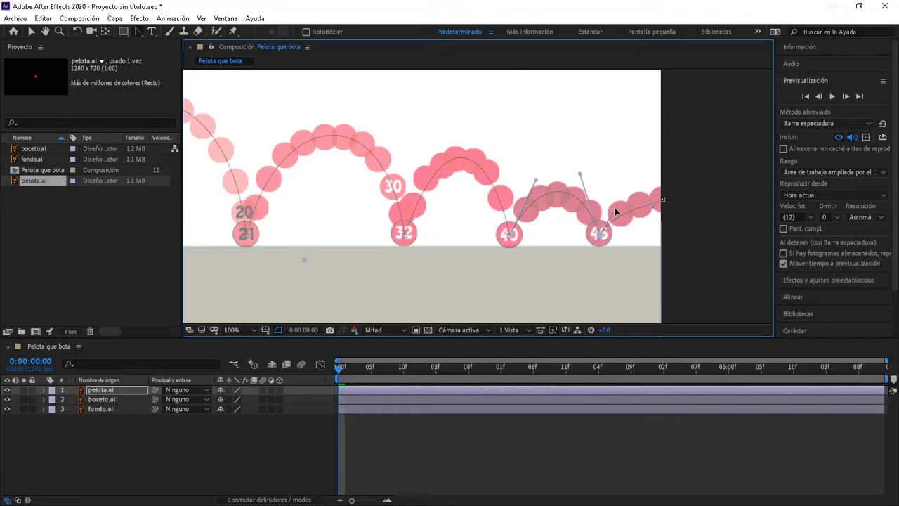
drag(653, 210, 649, 215)
Step: Trim the work area end to the playhead at 0:00:04:02 and preview the bounce
scroll(635, 198, down, 2)
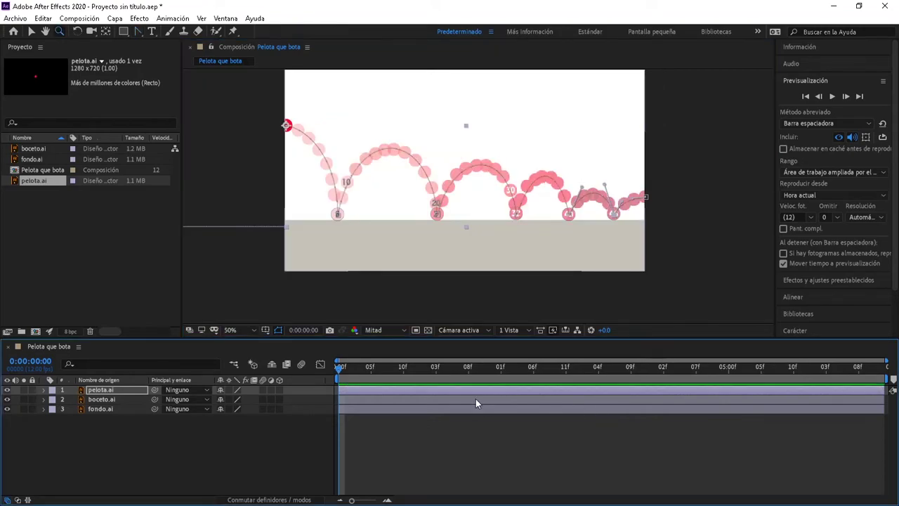
drag(514, 366, 663, 366)
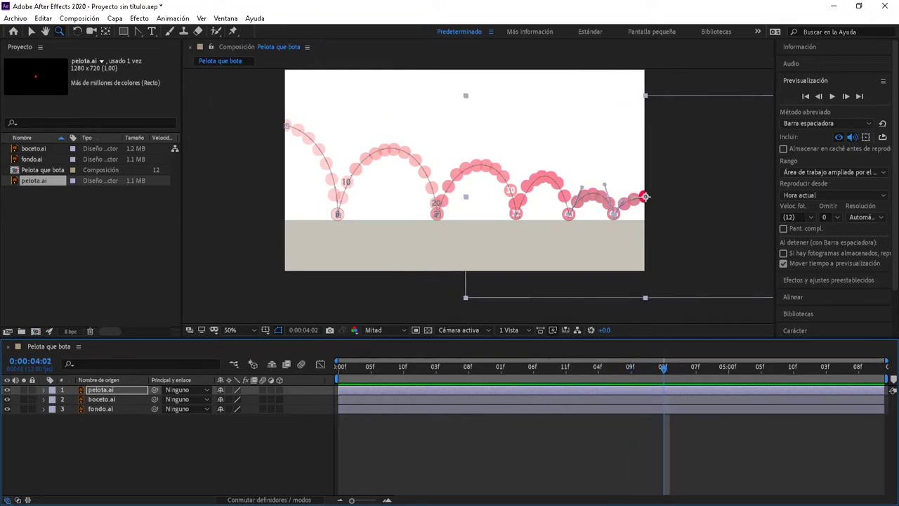
drag(892, 390, 671, 392)
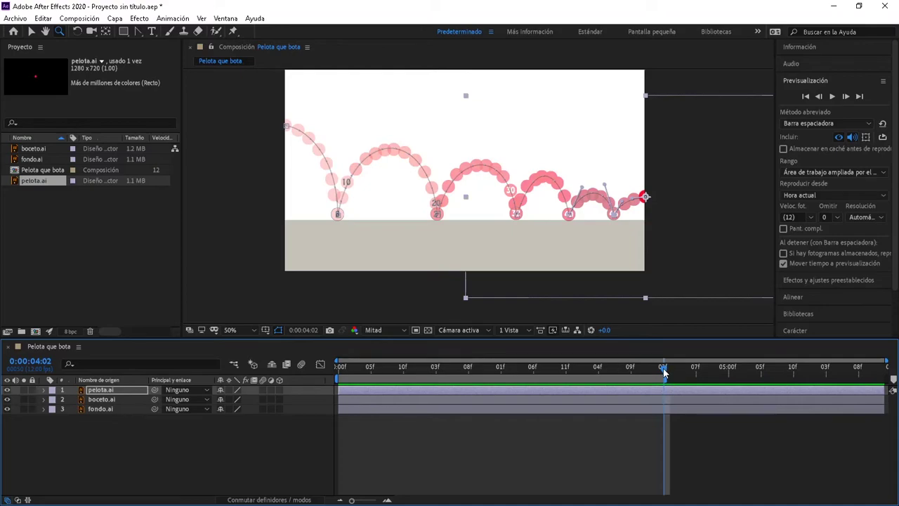
key(space)
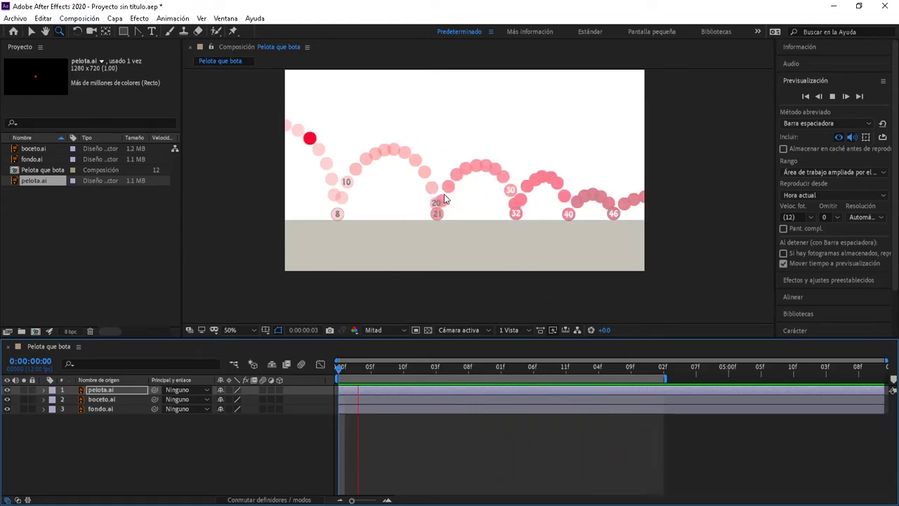
Step: Hide the boceto.ai sketch layer and replay the preview without it
key(space)
click(7, 399)
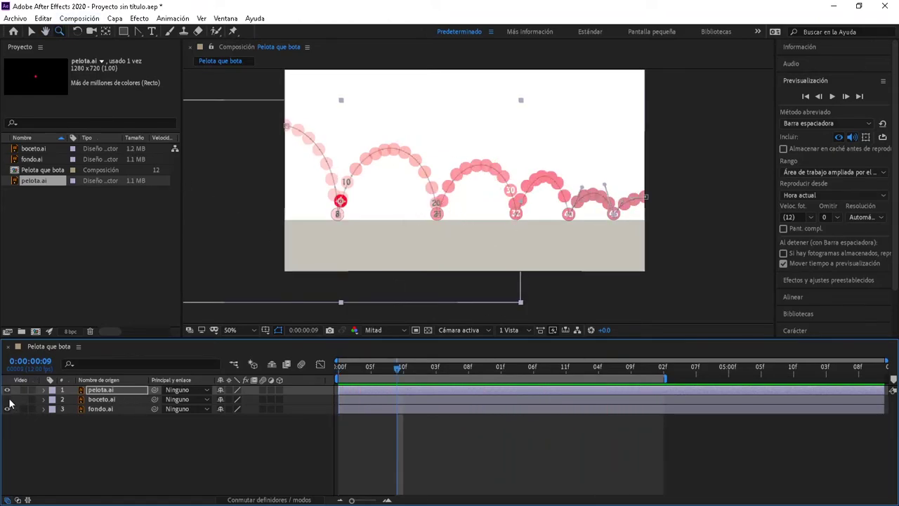
key(space)
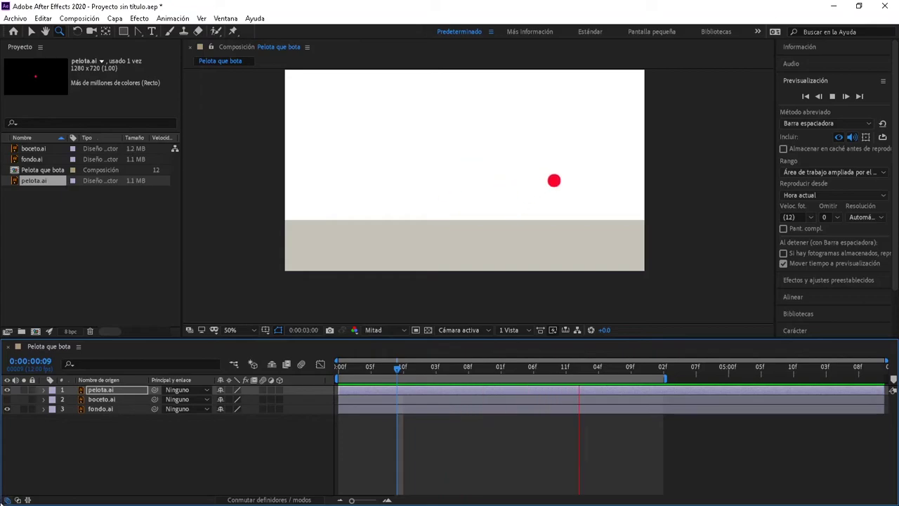
Step: Return to the first frame and expand the pelota.ai layer
click(351, 372)
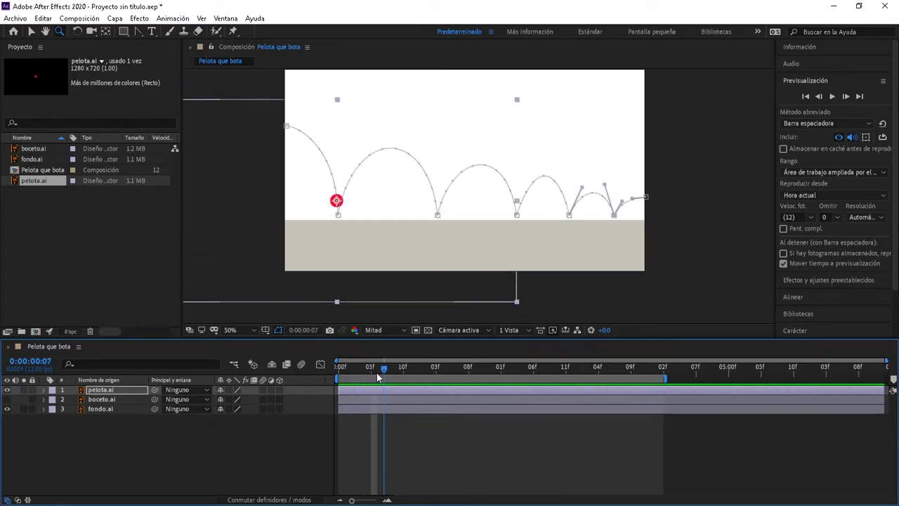
drag(350, 371, 292, 372)
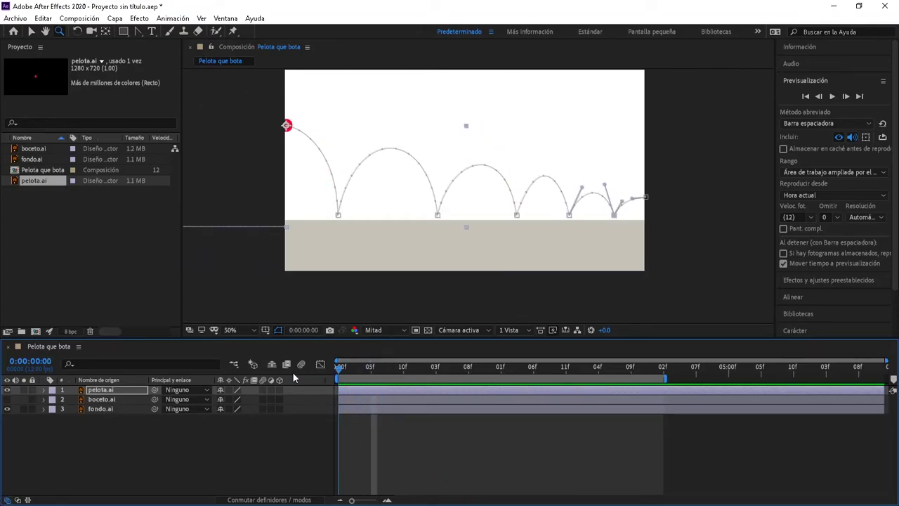
click(43, 389)
Step: Expand Transformar and set pelota.ai's Rotación to 1 x +60° at frame 8
click(53, 400)
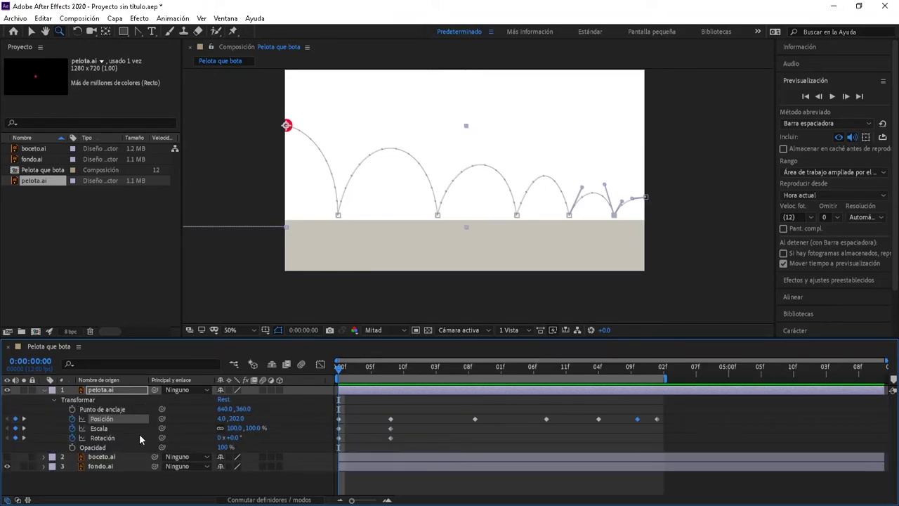
drag(394, 369, 390, 371)
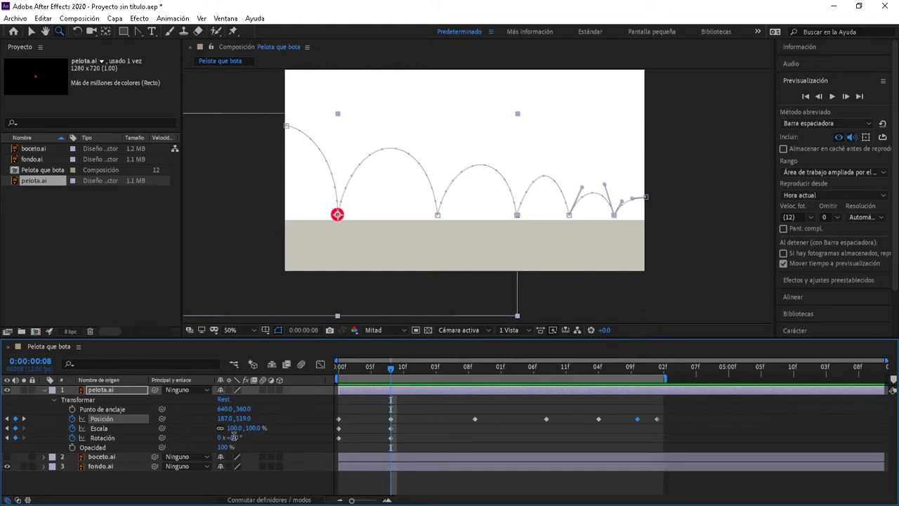
click(231, 437)
text(120)
key(Return)
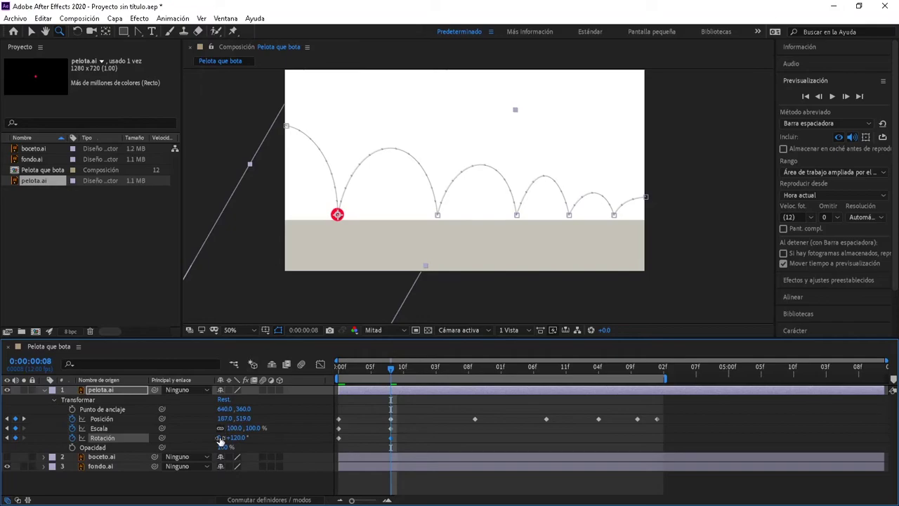
click(234, 437)
text(60)
key(Return)
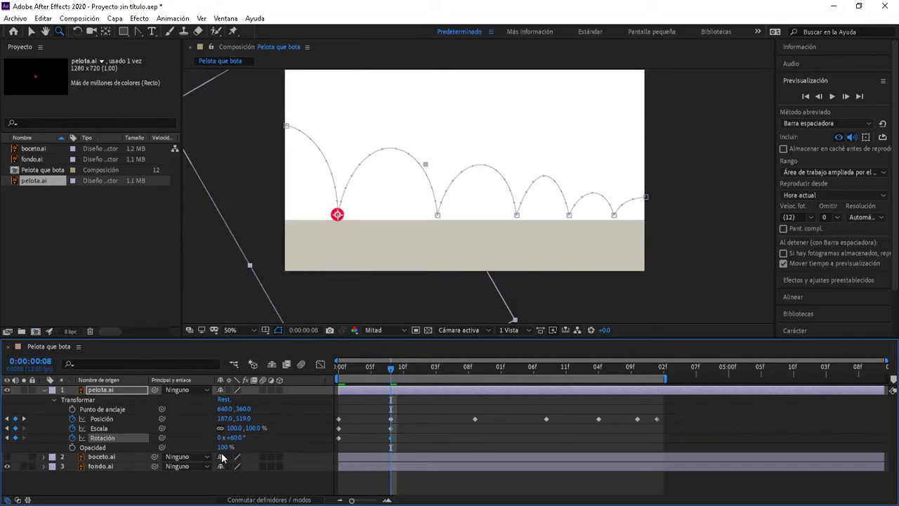
click(221, 438)
text(1)
key(Return)
Step: Add a Rotación keyframe of 1 x +180° at the second bounce
click(23, 419)
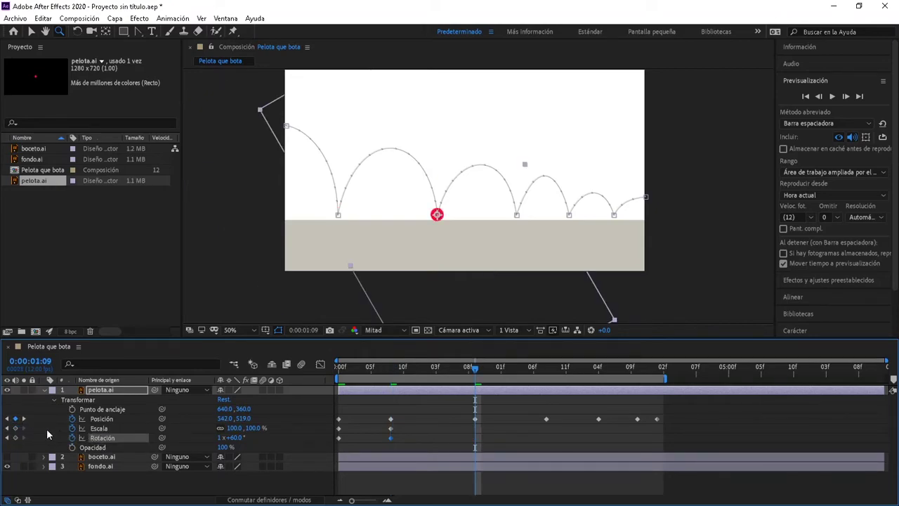
click(7, 419)
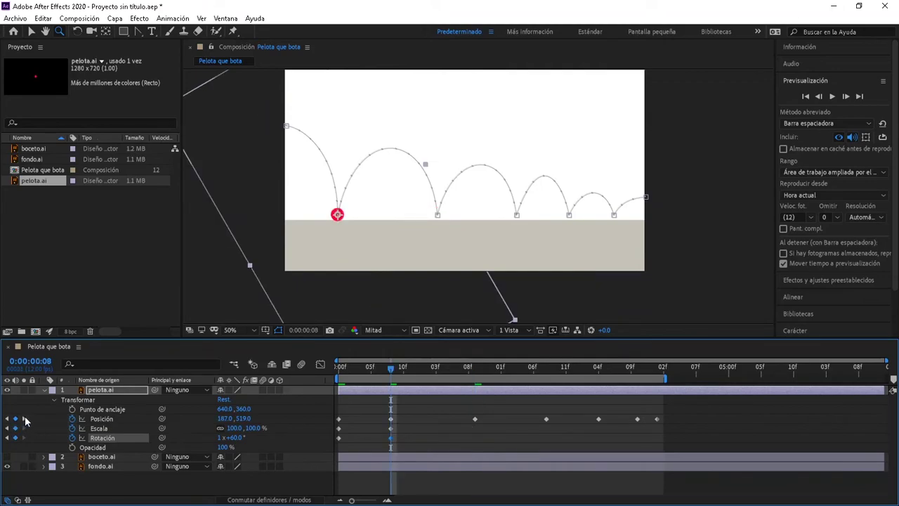
click(25, 418)
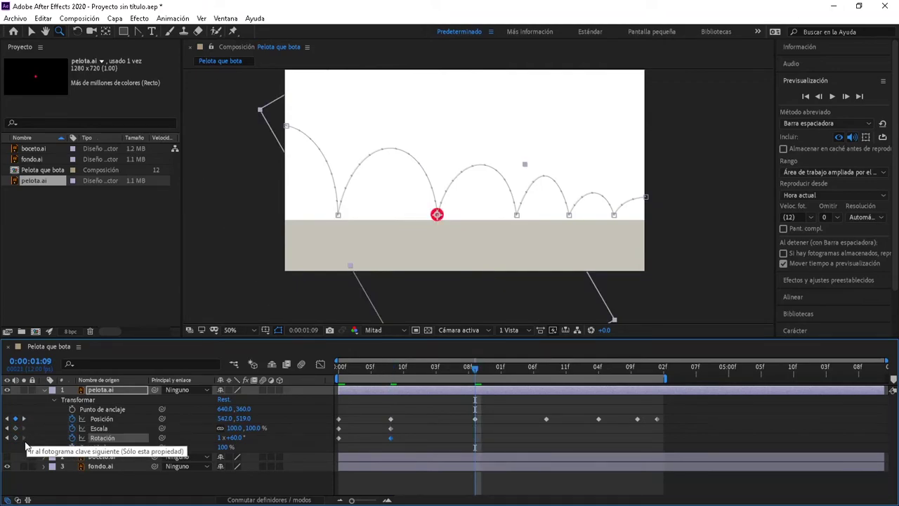
click(15, 437)
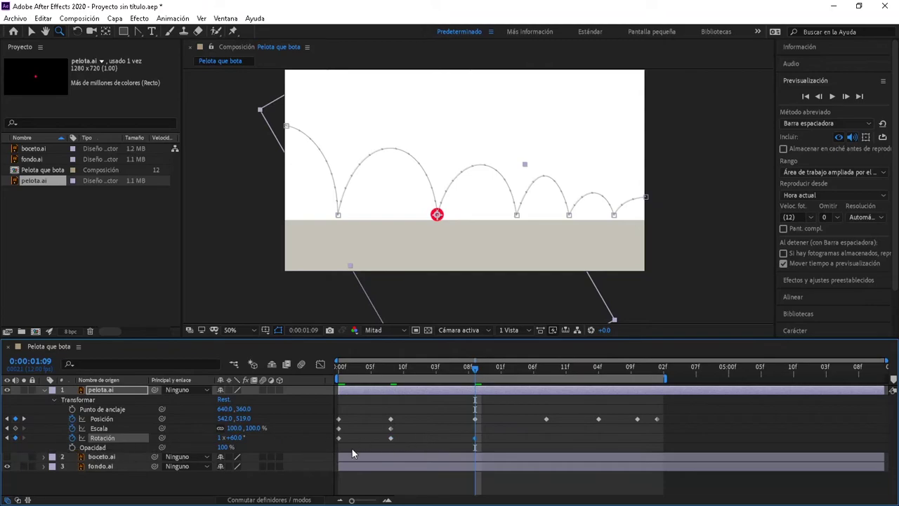
click(225, 448)
click(233, 437)
text(180)
key(Return)
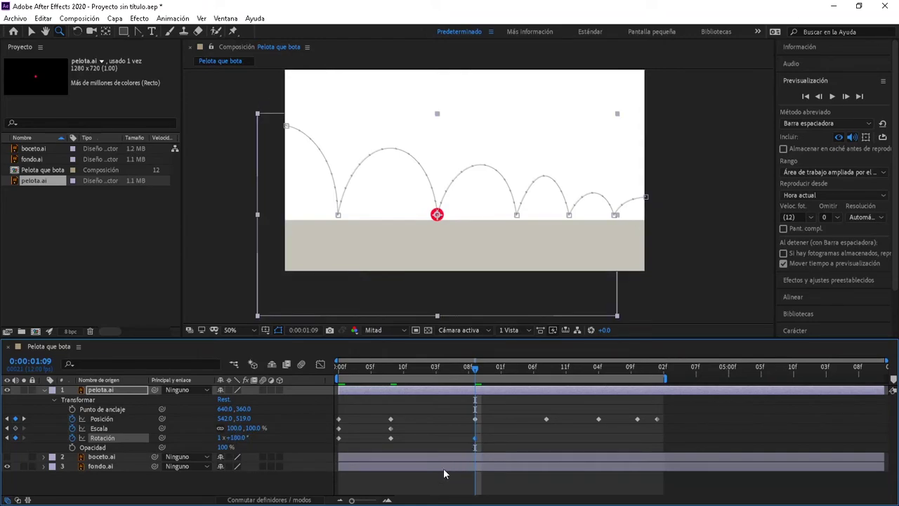
Step: Key the rotation to 2 x +0° at the third bounce
click(24, 419)
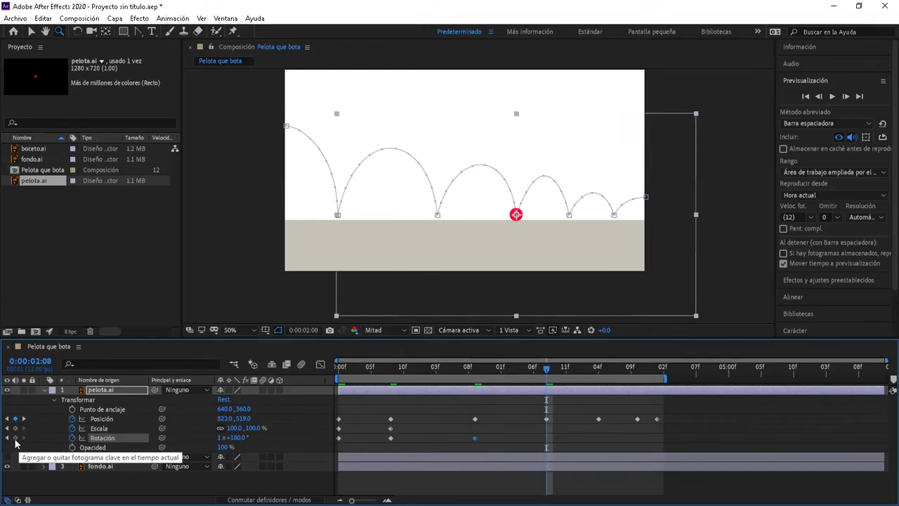
click(15, 437)
click(235, 438)
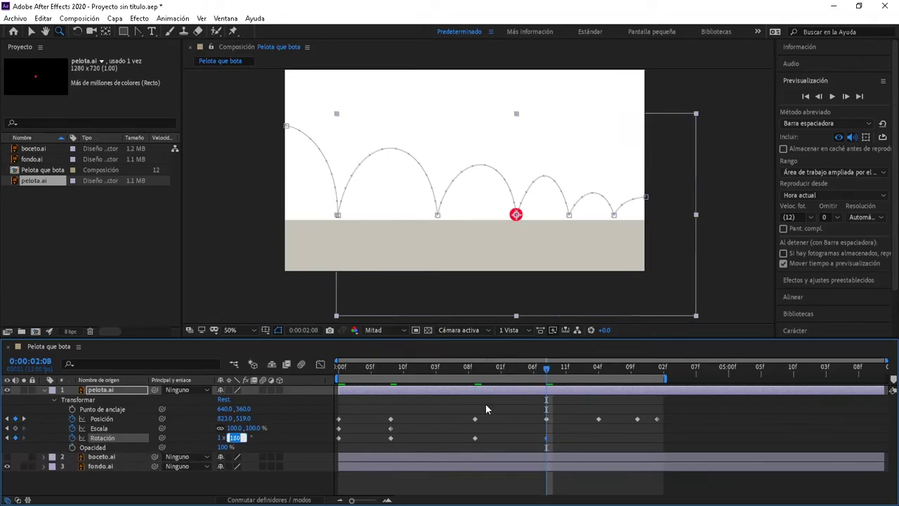
text(360)
key(Return)
drag(407, 428, 366, 433)
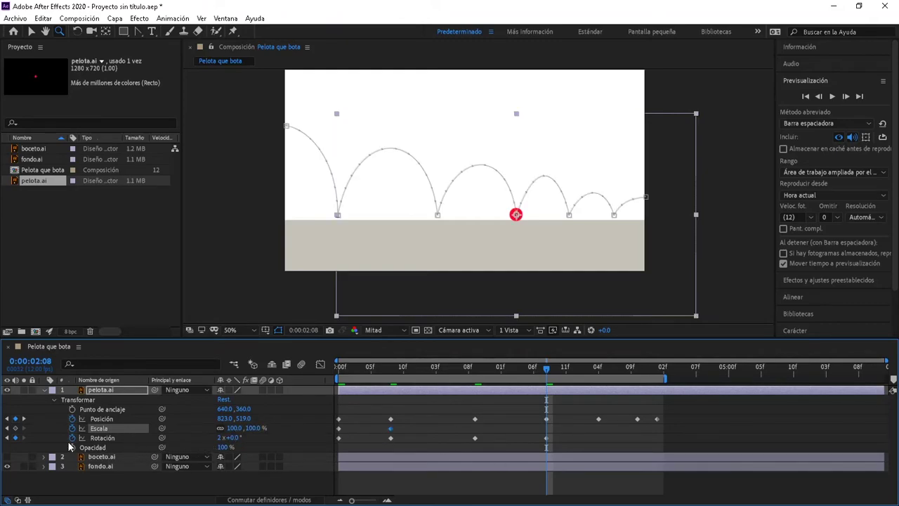
Step: Set the rotation to 2 x +120° at the fourth bounce
click(24, 419)
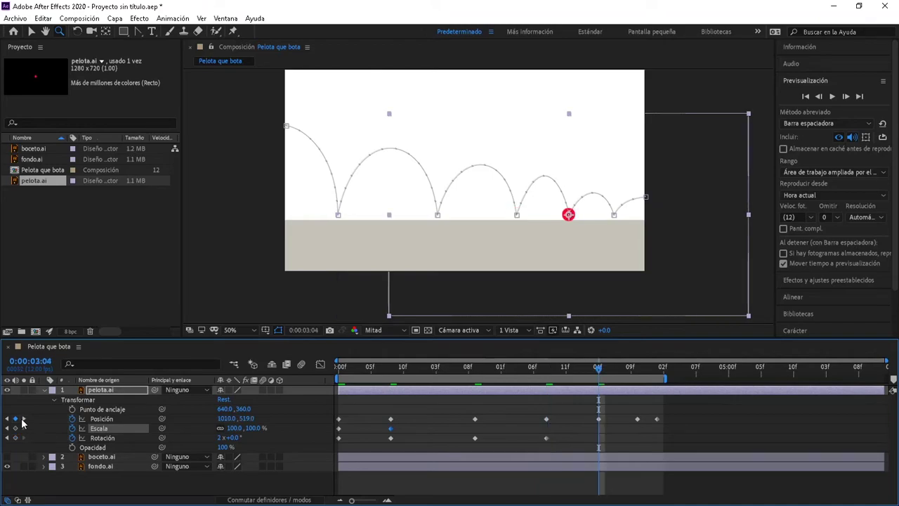
click(233, 437)
text(120)
key(Return)
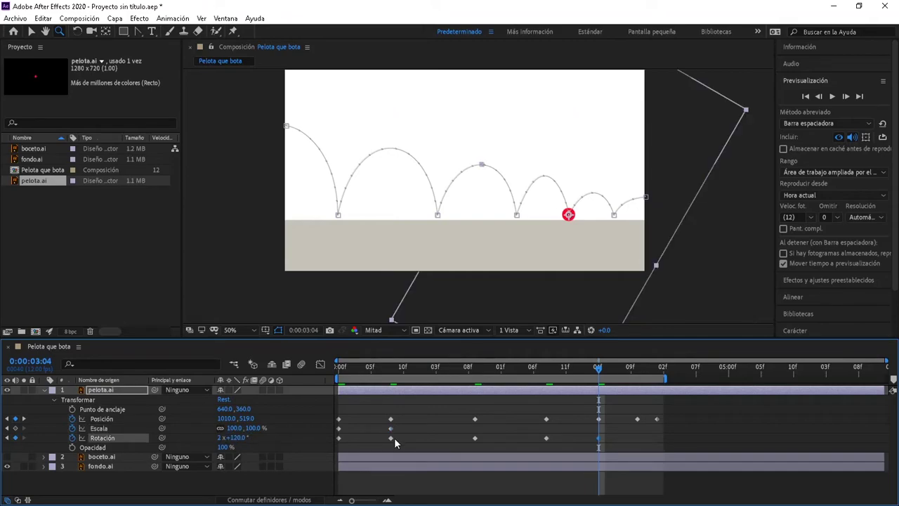
Step: Key 2 x +240° at the fifth bounce and 2 x +300° at the path's end
click(23, 418)
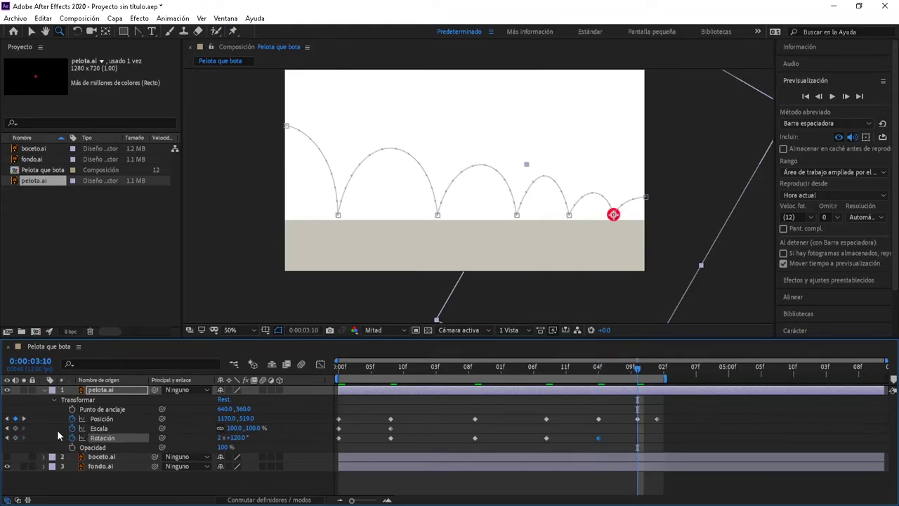
click(238, 437)
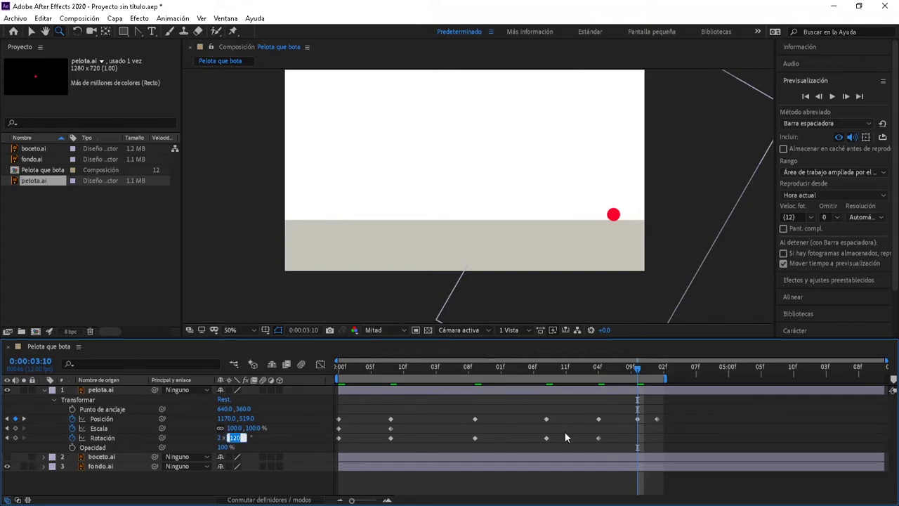
text(240)
key(Return)
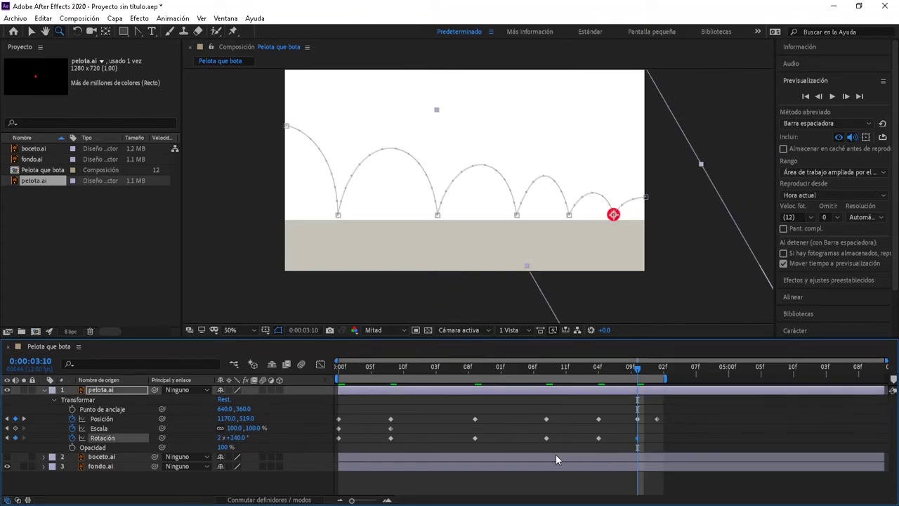
click(24, 418)
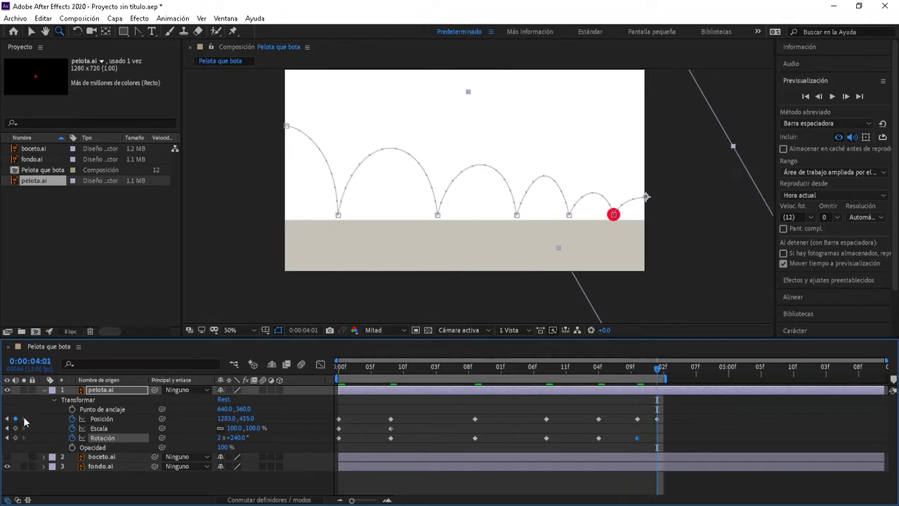
click(243, 439)
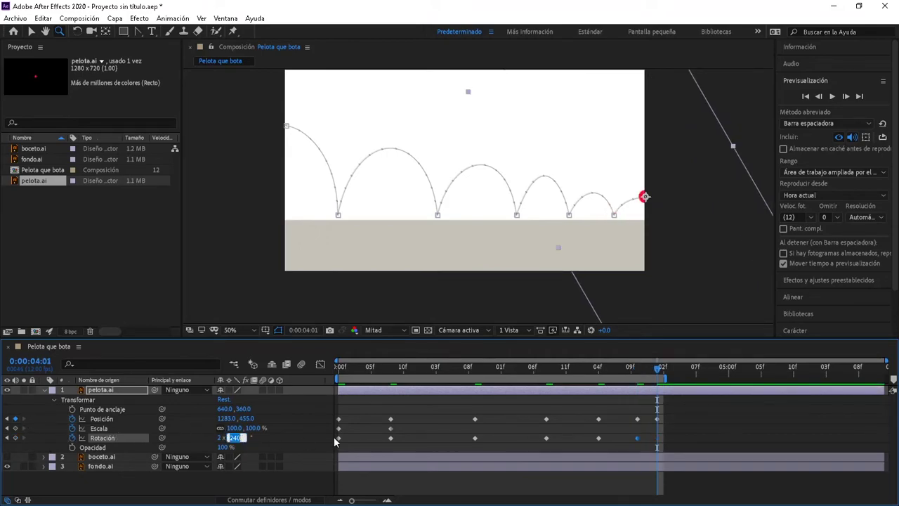
text(300)
key(Return)
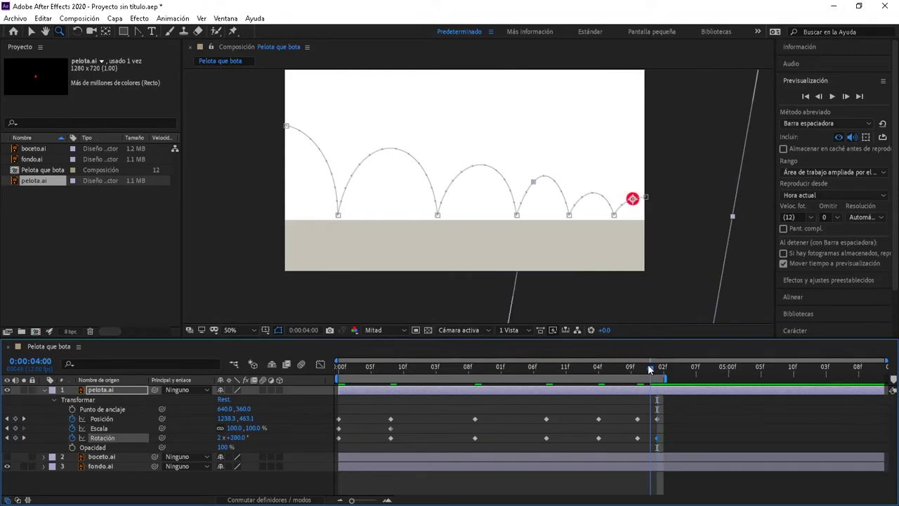
Step: Jump to the start and play back the ball spinning through its bounces
key(Home)
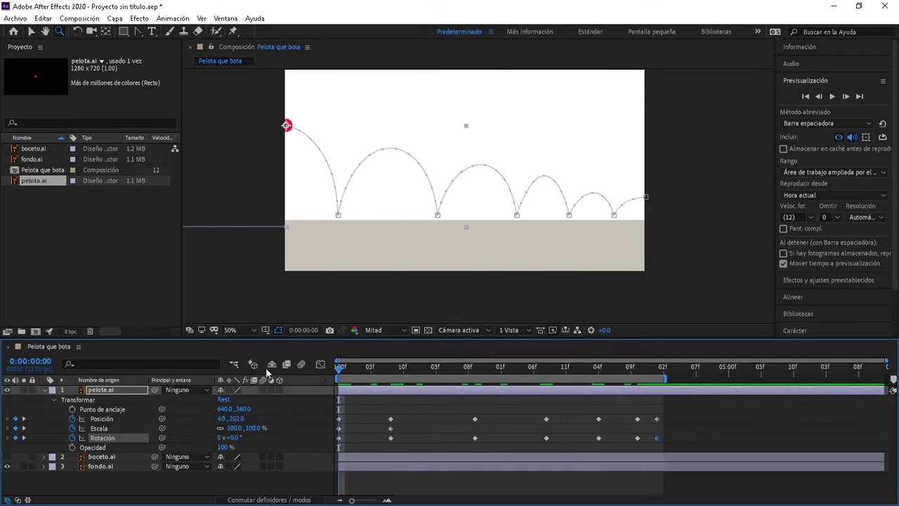
key(space)
key(space)
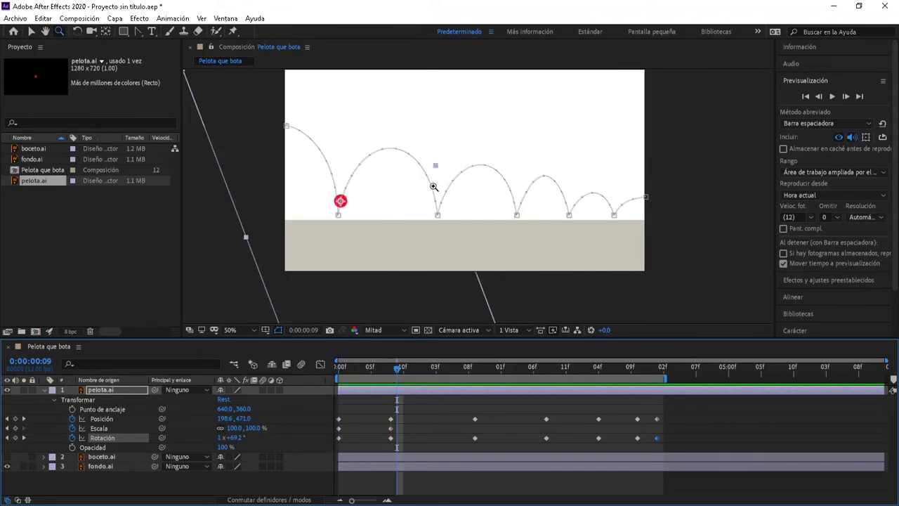
key(space)
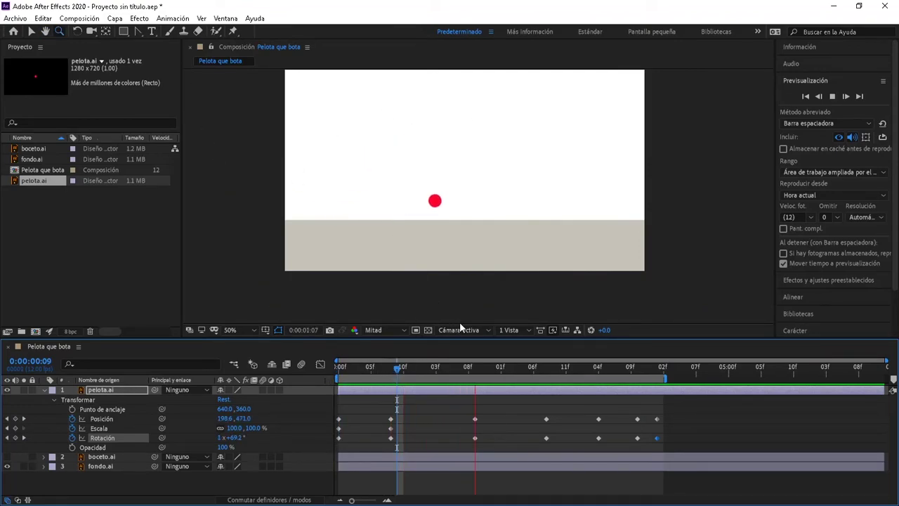
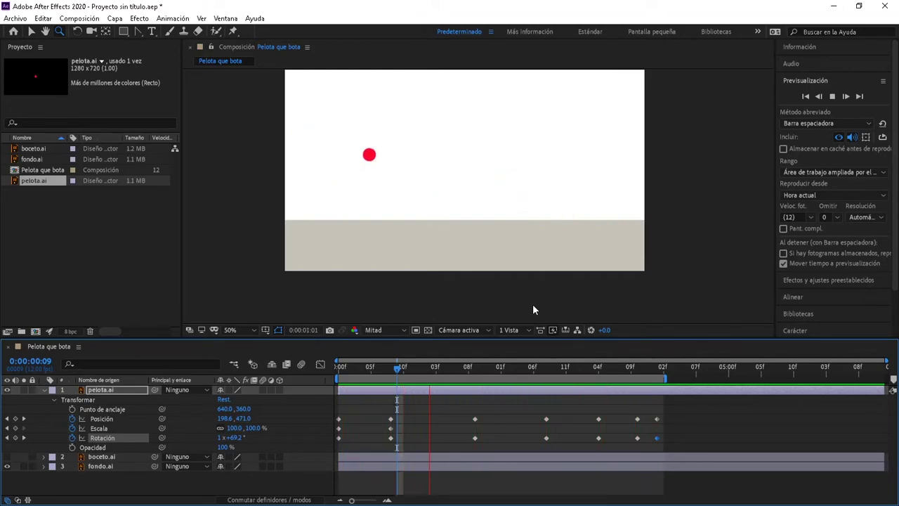
Step: Stop the preview, return to frame 0 and select the ball's Escala property
key(space)
drag(420, 371, 288, 392)
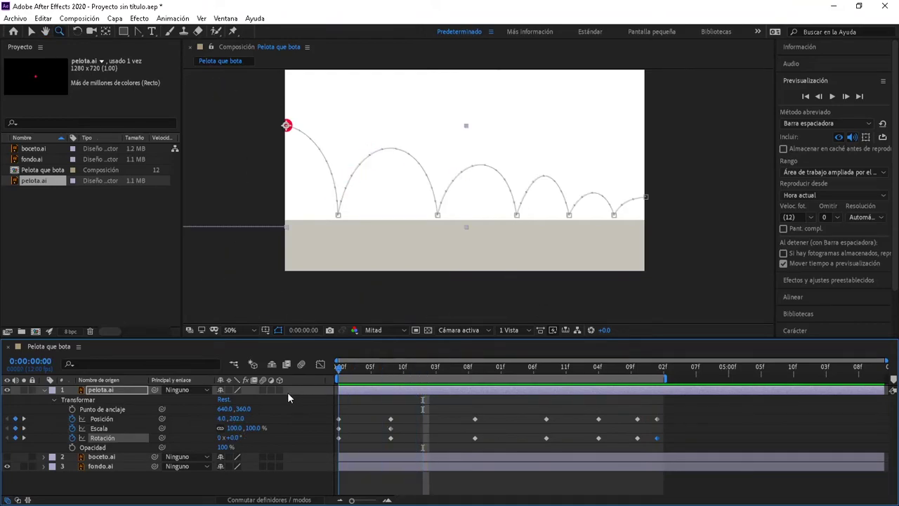
click(112, 428)
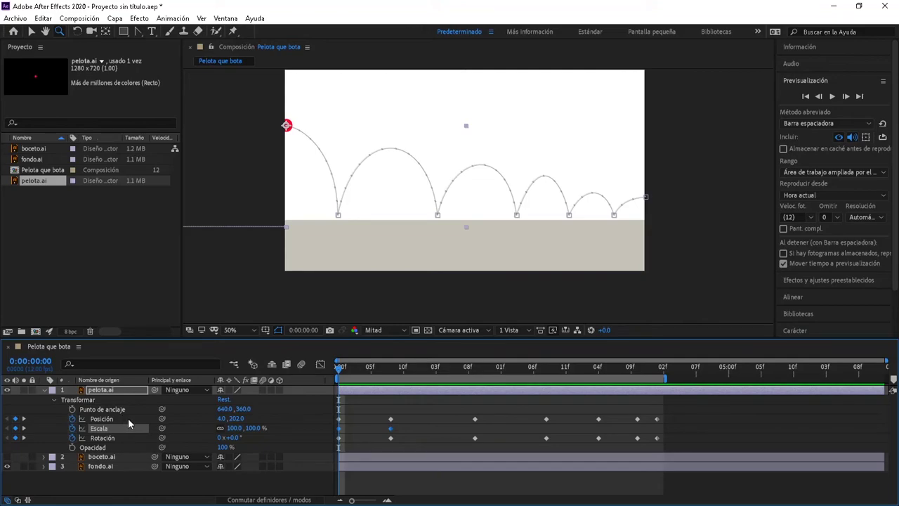
Step: Stretch the ball's scale to 95.2, 137.6% at frame 8, then scrub around the first bounce
click(23, 428)
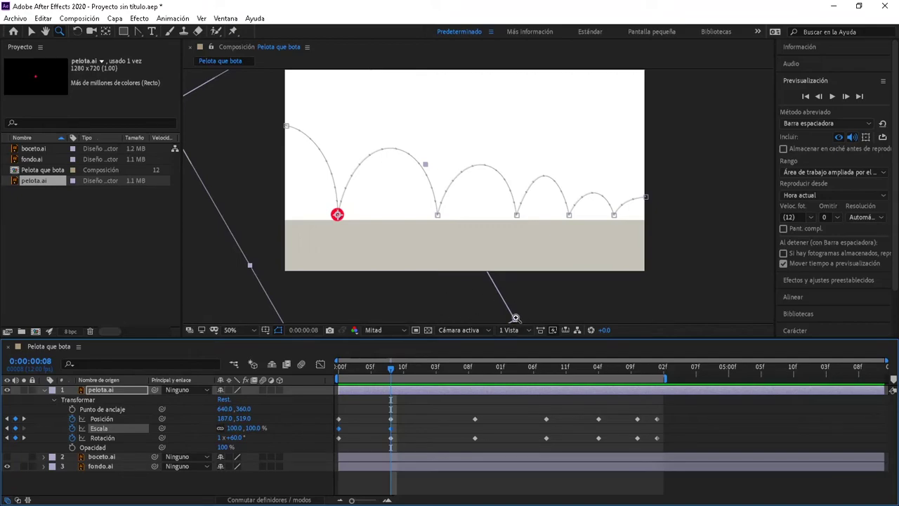
key(v)
mouse_move(516, 321)
mouse_down()
mouse_move(515, 309)
mouse_move(543, 293)
mouse_up()
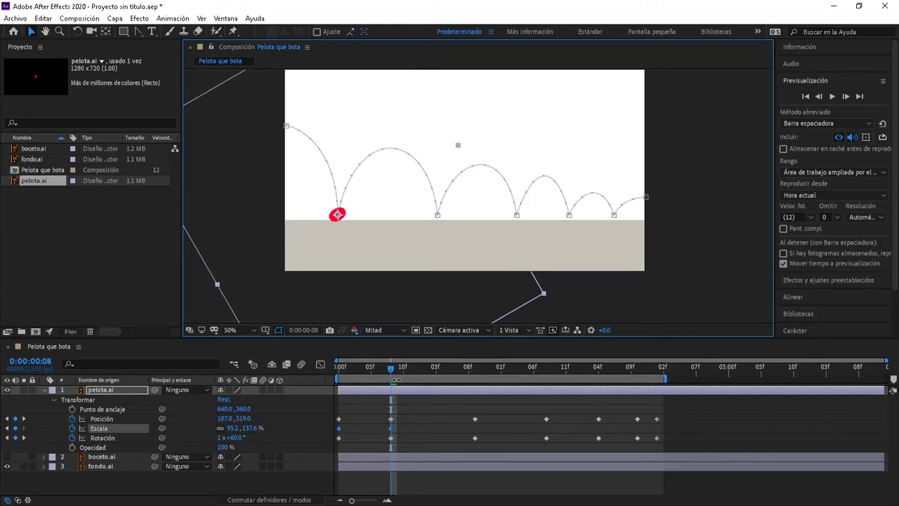
mouse_move(382, 368)
mouse_down()
mouse_move(364, 380)
mouse_move(390, 391)
mouse_up()
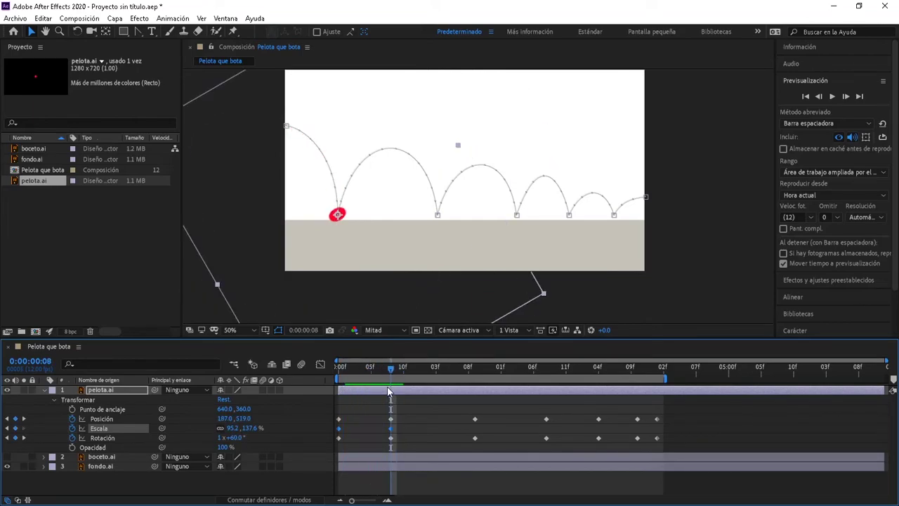
mouse_move(390, 391)
mouse_down()
mouse_move(328, 385)
mouse_move(407, 391)
mouse_move(301, 407)
mouse_up()
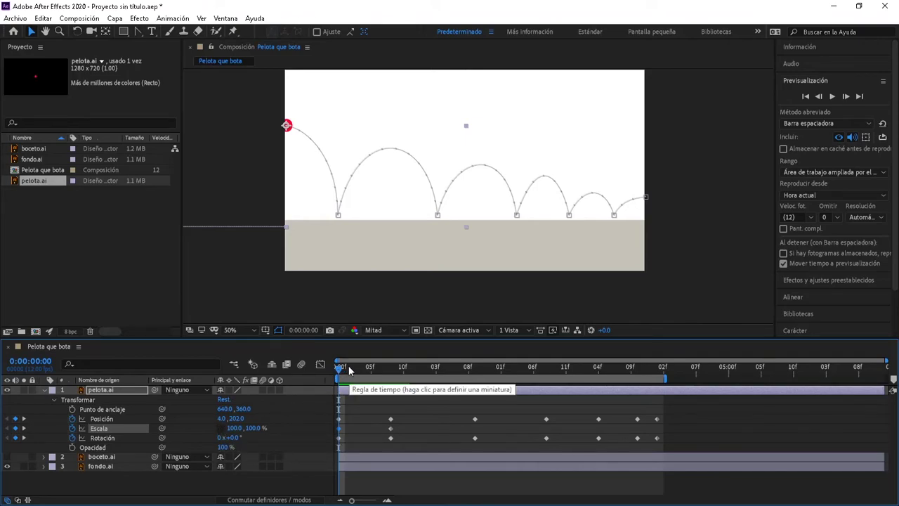
Step: Paste the 100% Escala keyframe from frame 0 at frame 7, then preview the bounce
mouse_move(342, 373)
mouse_down()
mouse_move(388, 389)
mouse_move(373, 393)
mouse_move(390, 405)
mouse_up()
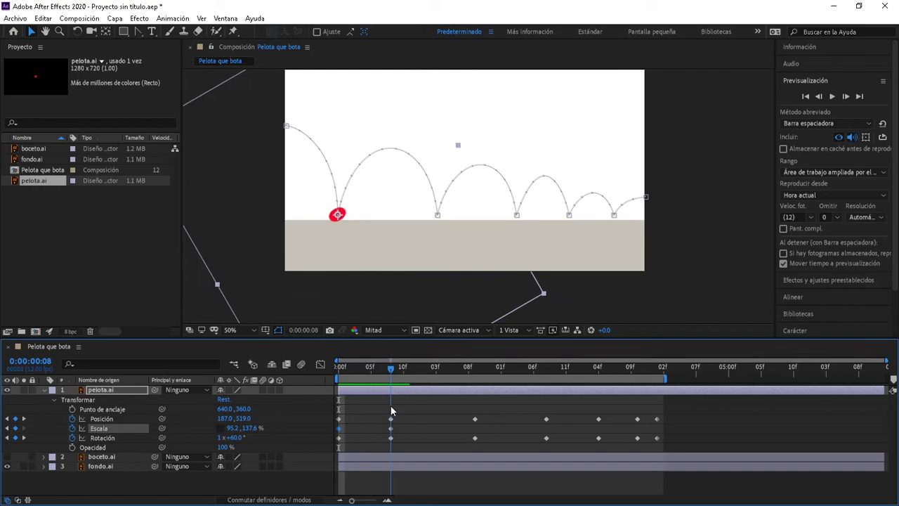
click(339, 427)
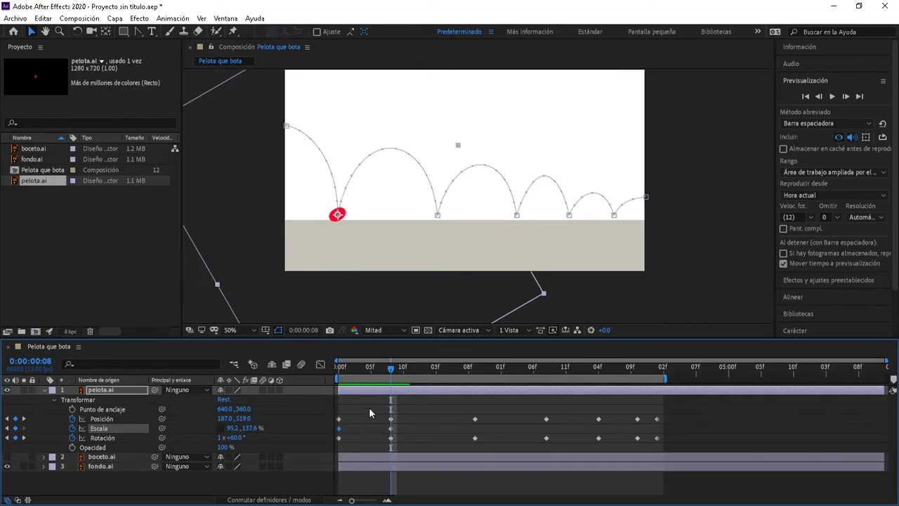
drag(391, 367, 383, 371)
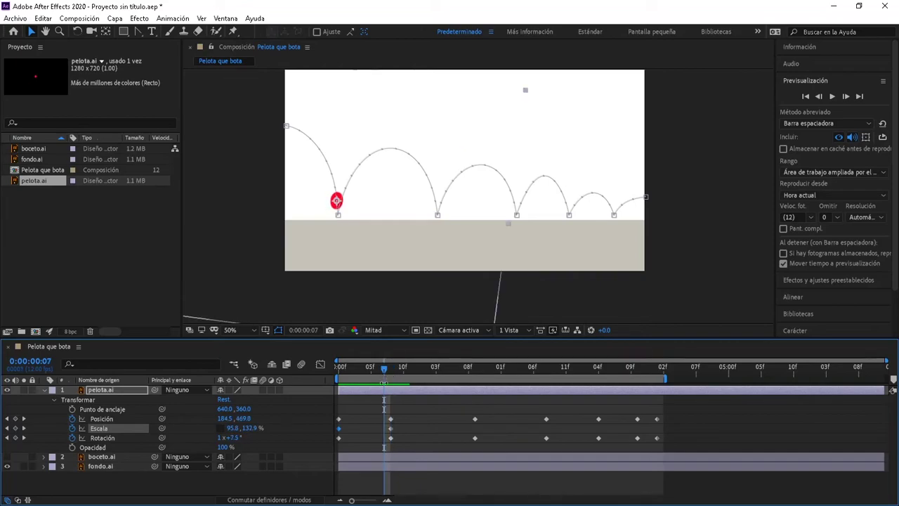
key(ctrl+v)
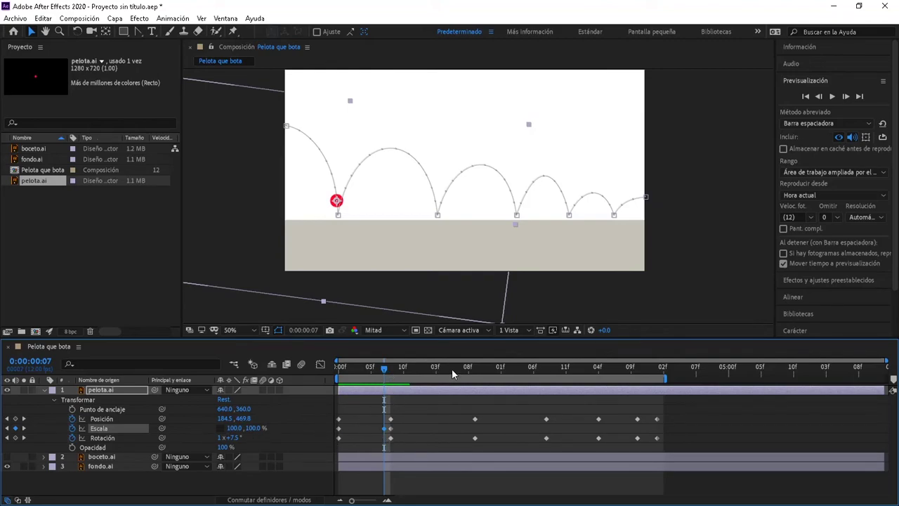
key(space)
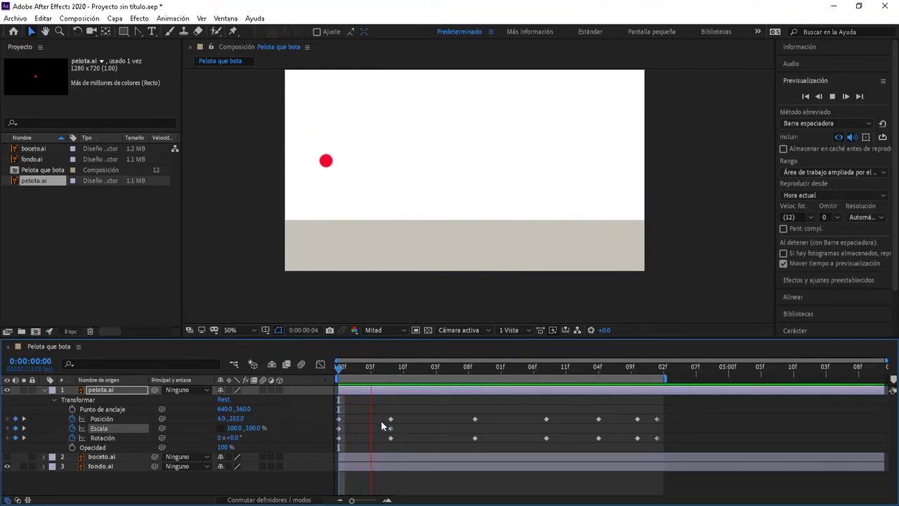
click(437, 372)
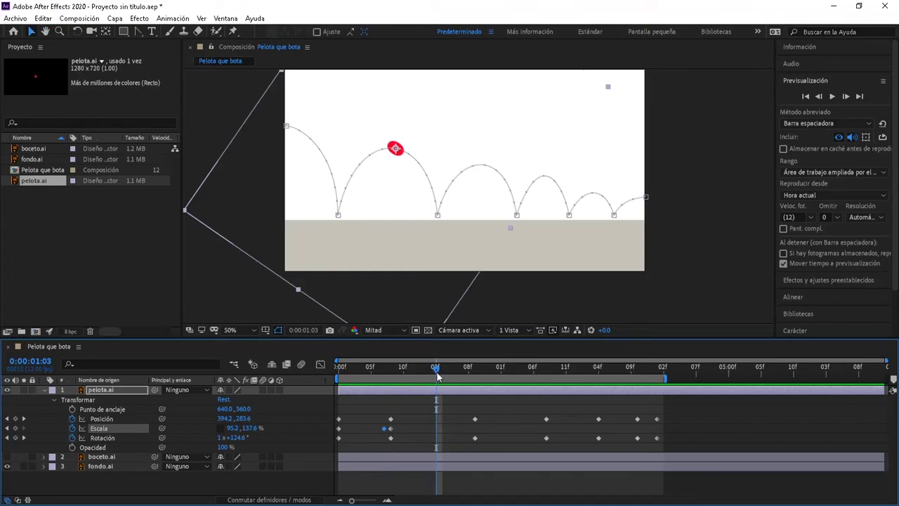
Step: Paste a 100, 100% Escala keyframe at frame 10
drag(436, 366, 404, 382)
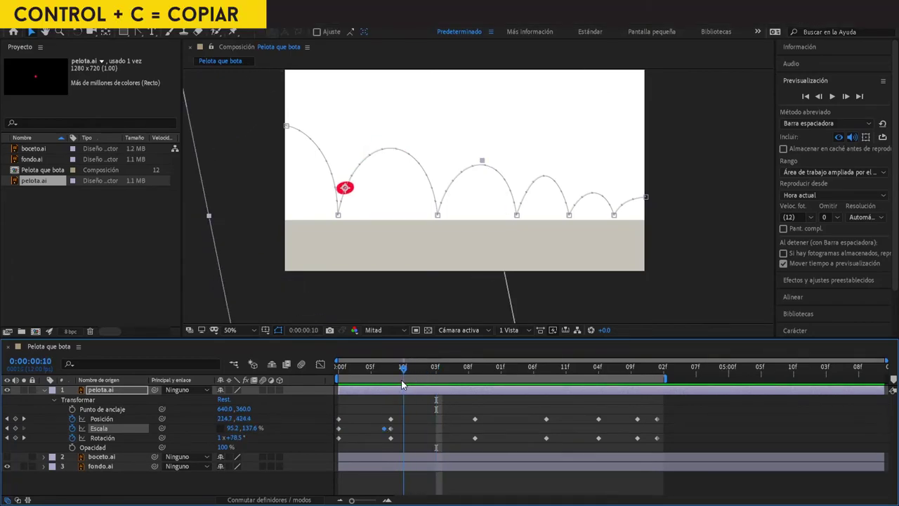
key(ctrl+v)
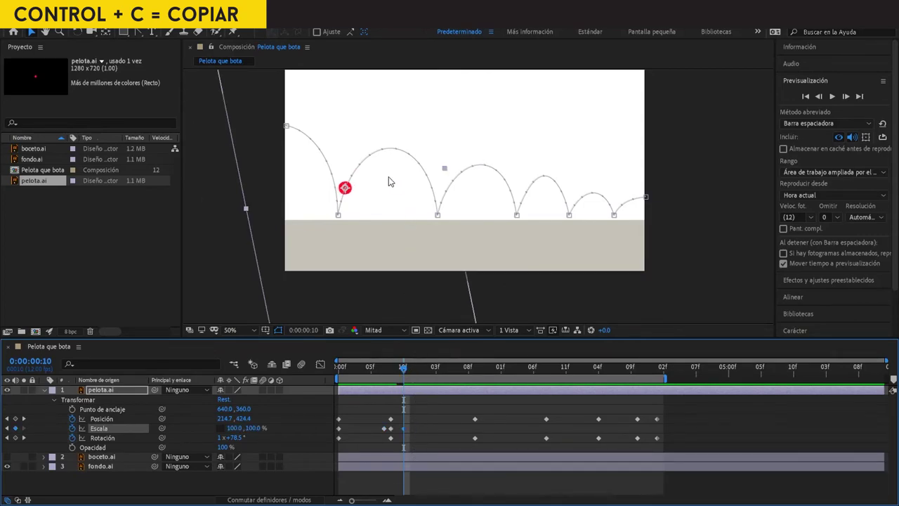
drag(404, 366, 377, 366)
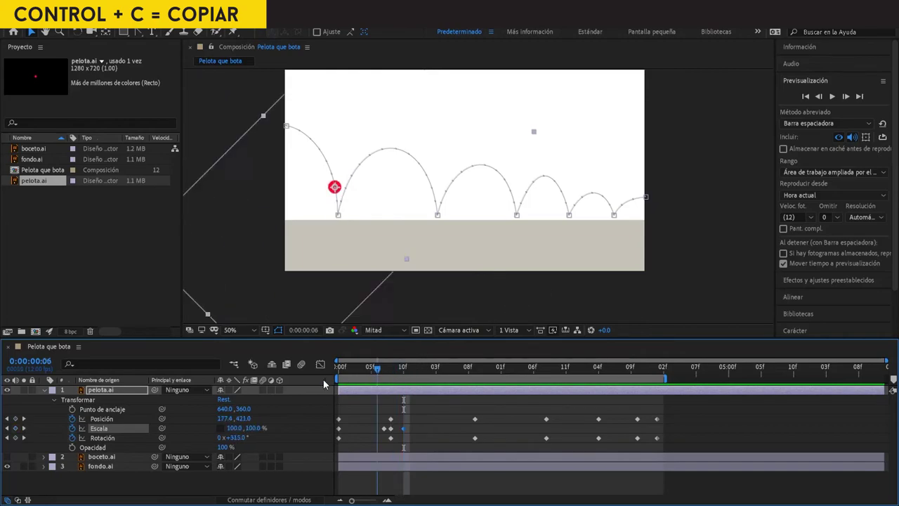
Step: Replay the animation from the start, then step to the frame-8 bounce keyframe
key(Home)
key(space)
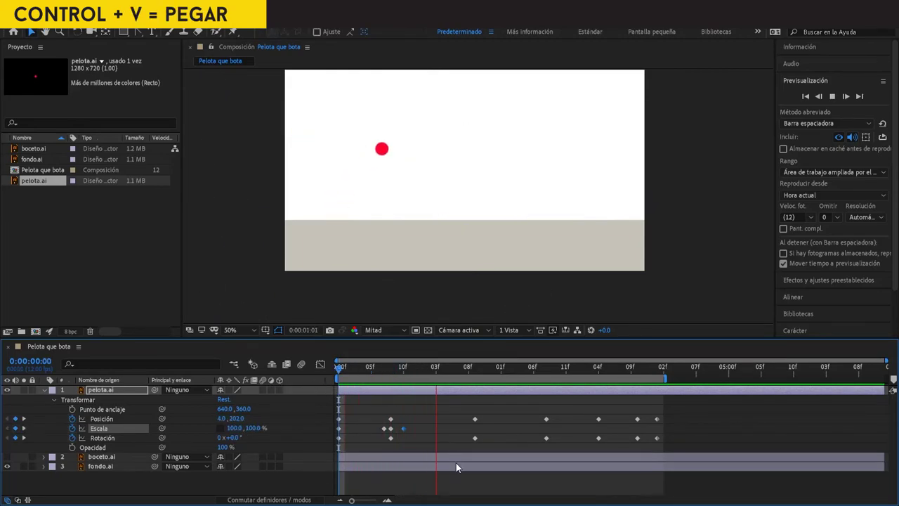
key(space)
key(space)
key(space)
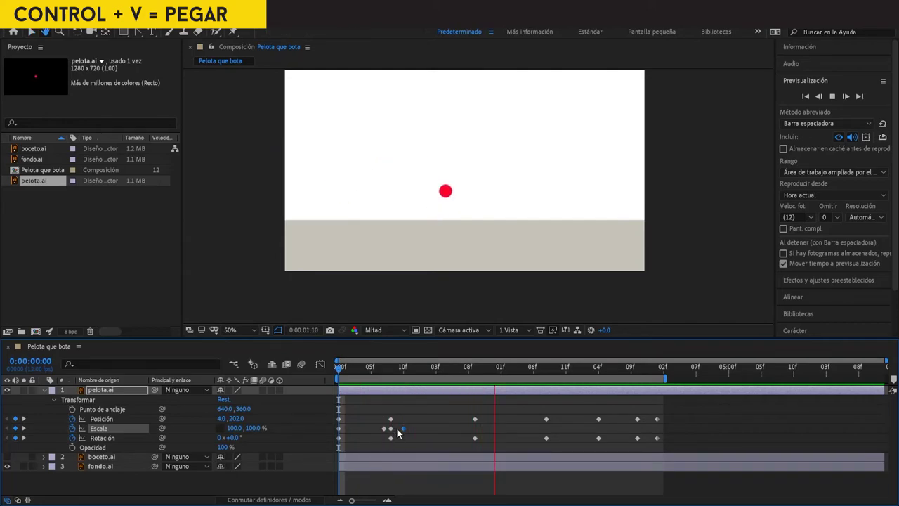
key(Home)
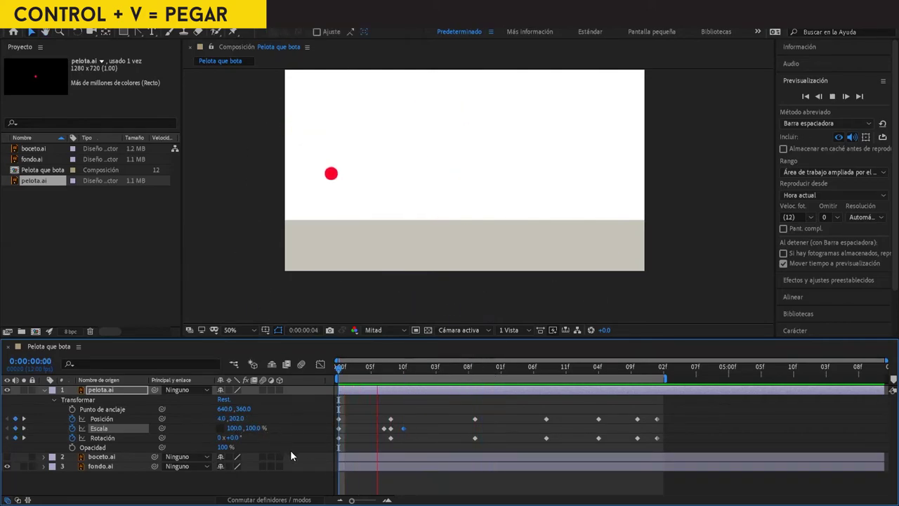
click(430, 370)
key(Home)
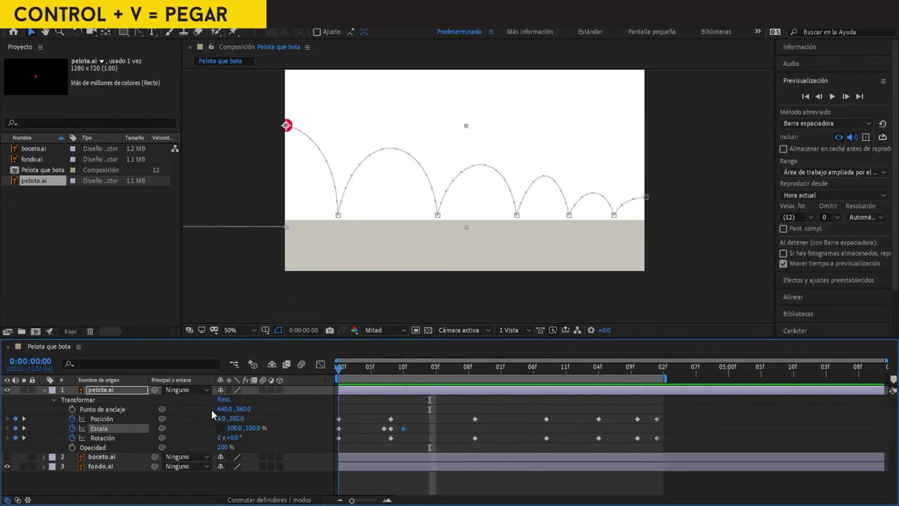
key(space)
key(space)
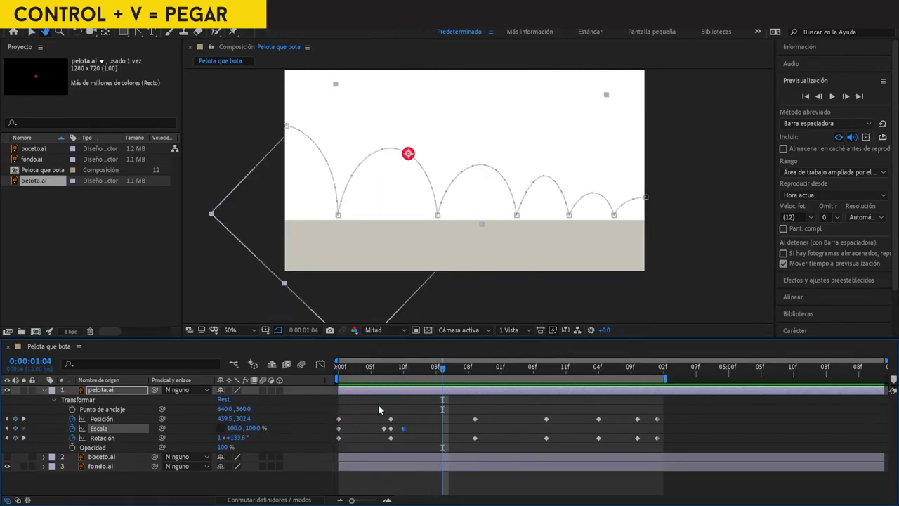
key(Page_Up)
key(Page_Up)
key(Page_Up)
key(Page_Up)
key(Page_Up)
key(Page_Up)
key(Page_Down)
key(Page_Down)
key(Page_Down)
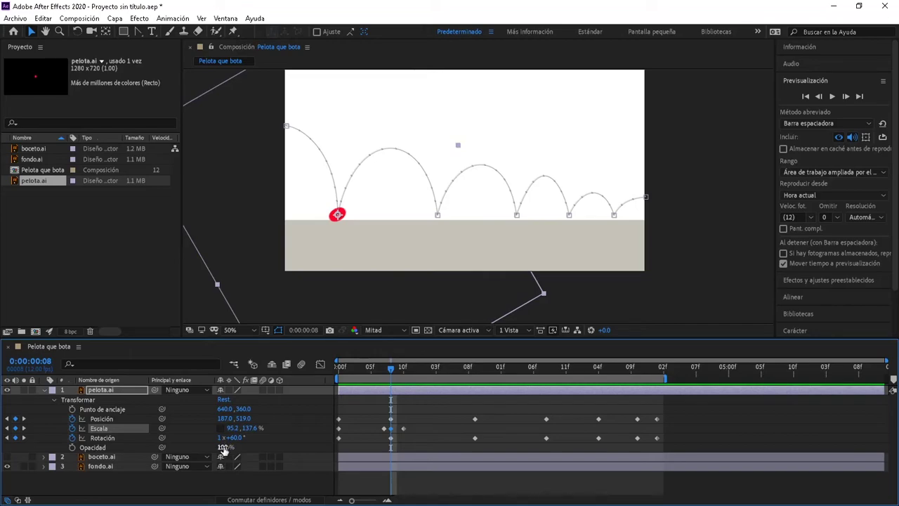
Step: Increase the ball's rotation at the bounce and preview the animation several times
drag(238, 439, 246, 436)
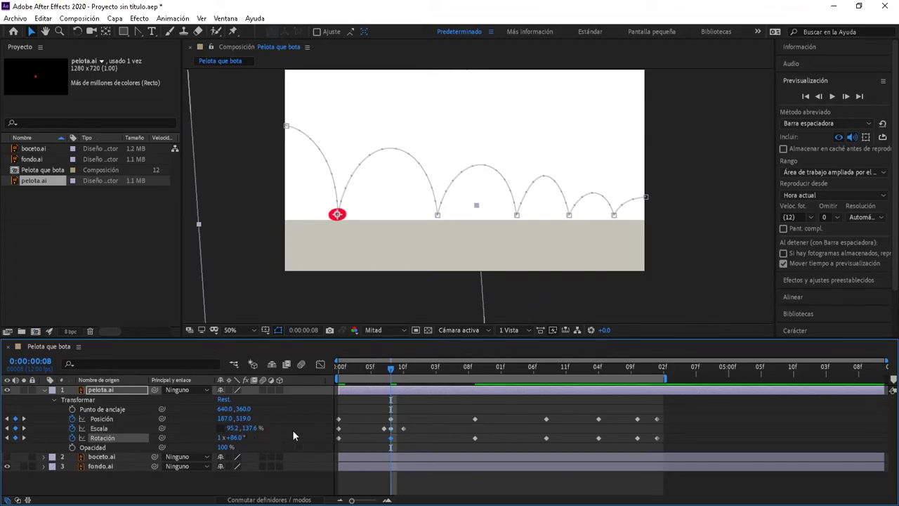
drag(390, 368, 297, 377)
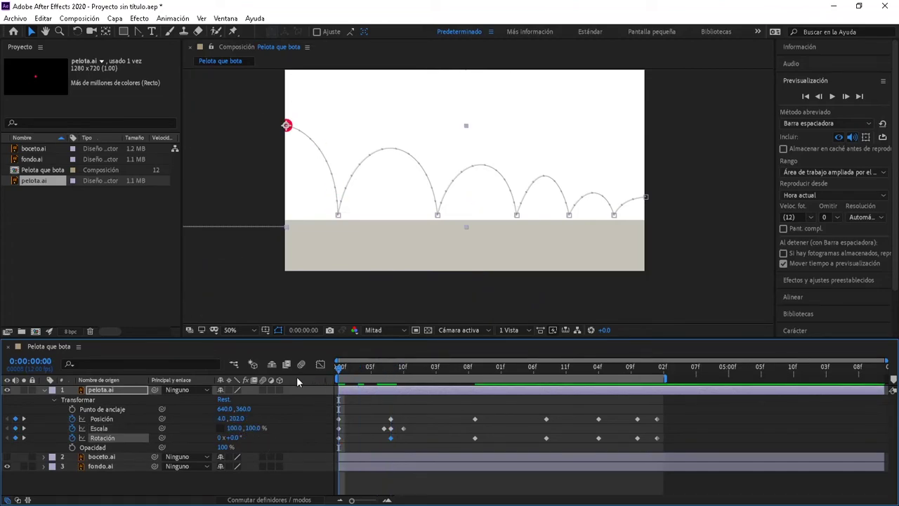
key(space)
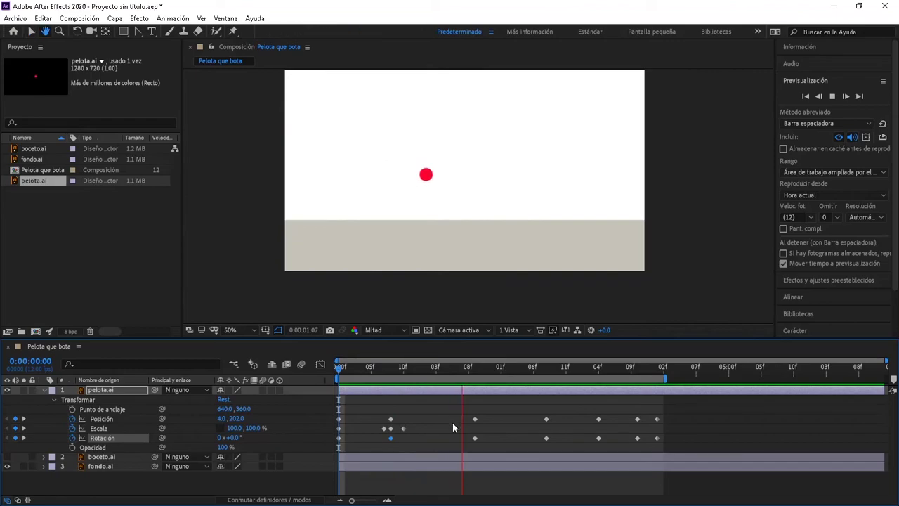
key(space)
key(Home)
key(space)
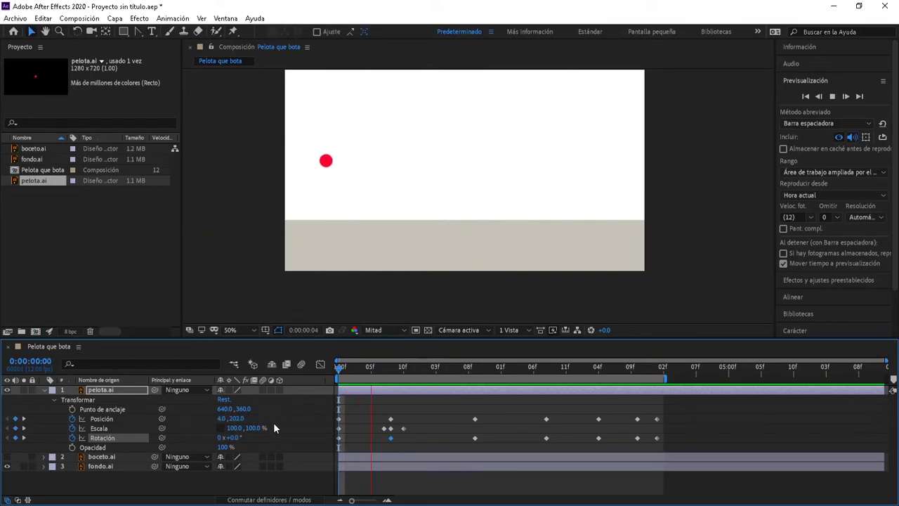
key(space)
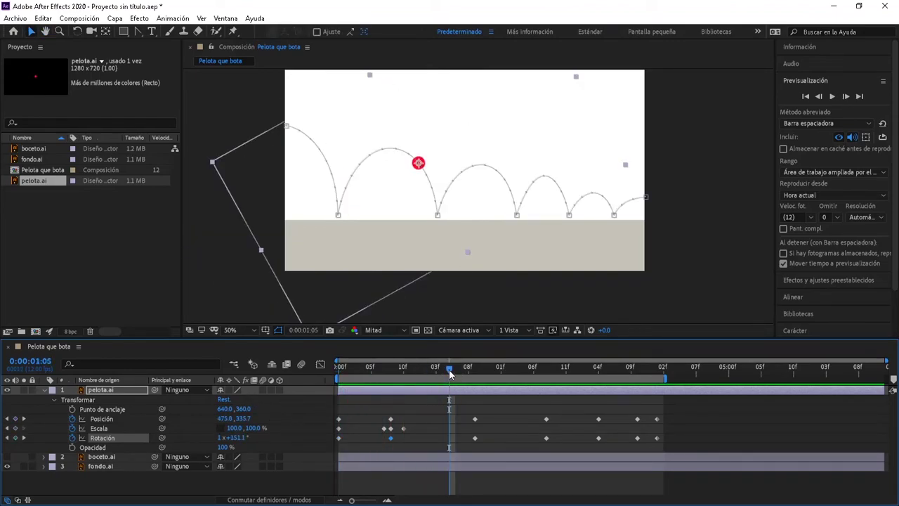
drag(448, 368, 205, 398)
key(space)
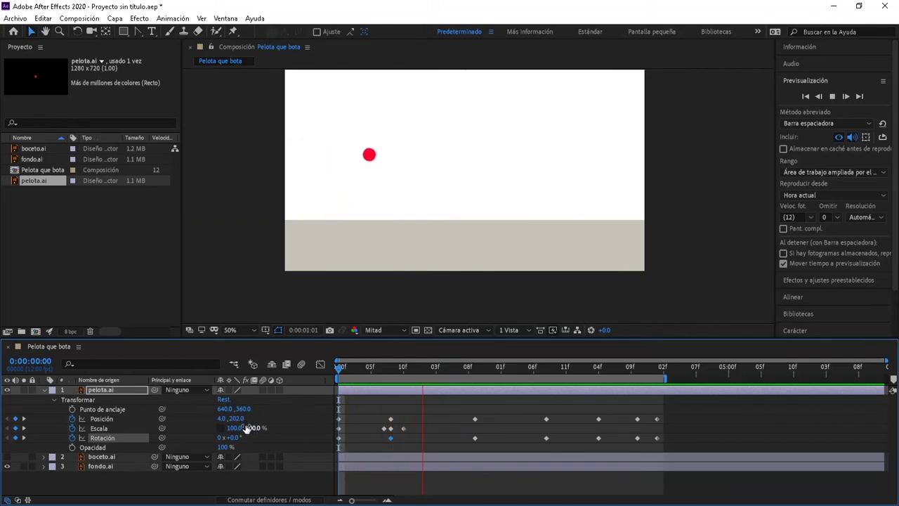
key(space)
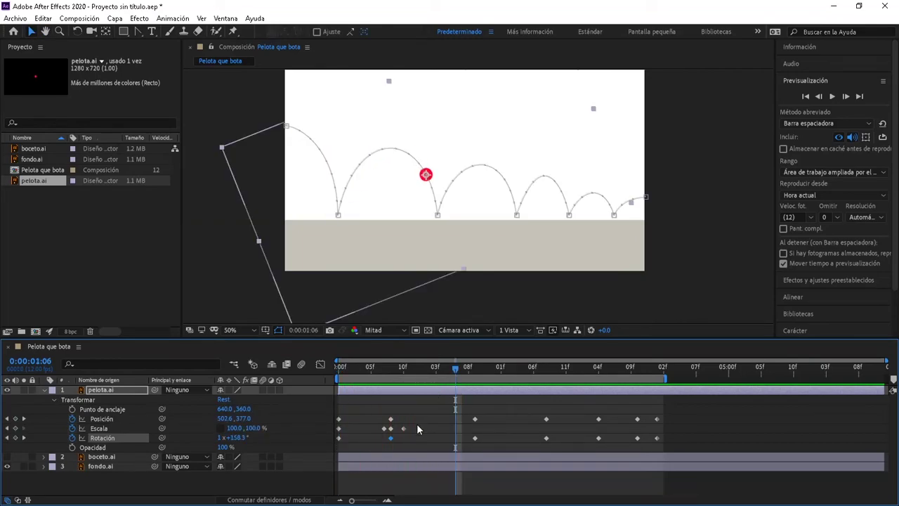
Step: Paste the three Escala squash keyframes at the second floor contact, 1:08
drag(416, 424, 367, 432)
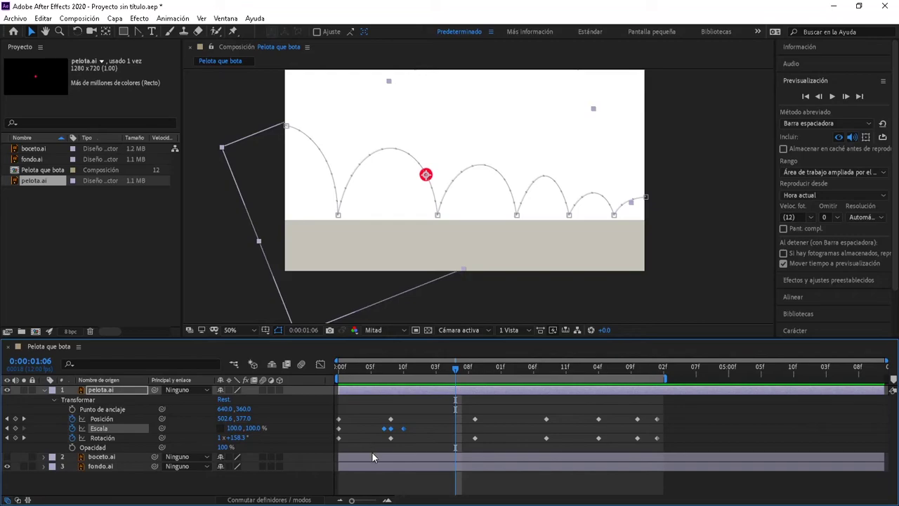
drag(452, 368, 476, 376)
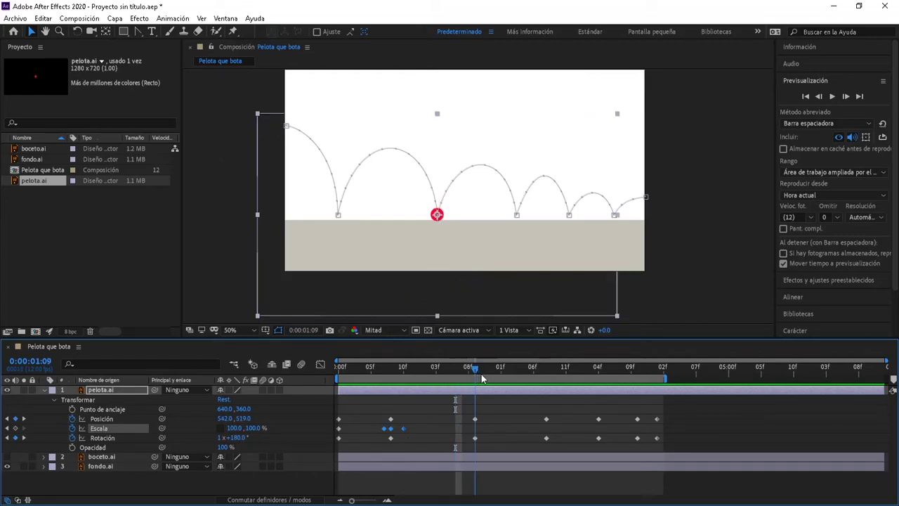
key(Page_Up)
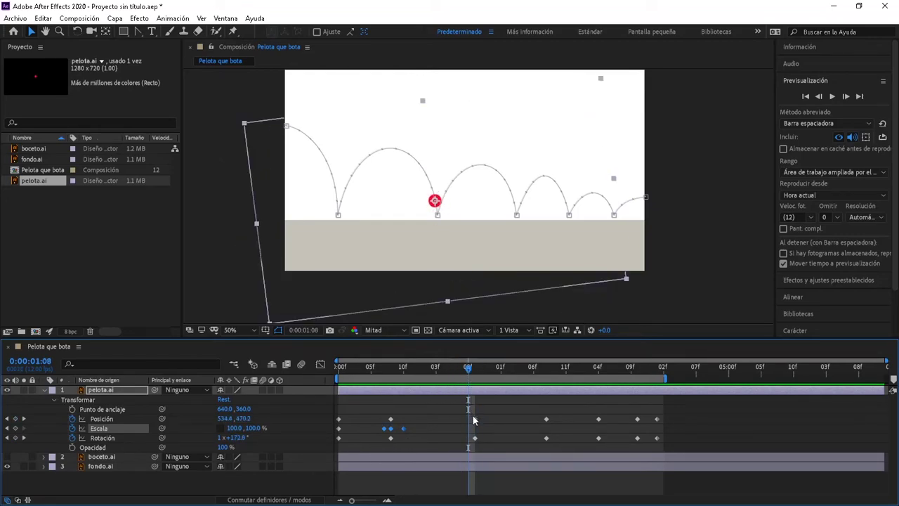
key(ctrl+v)
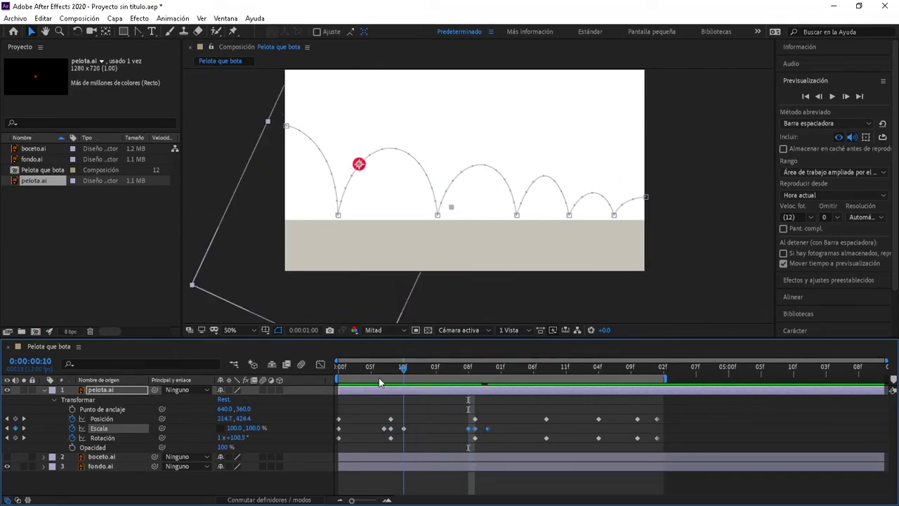
Step: Preview the second bounce, checking the floor contact at 1:09
drag(469, 368, 327, 383)
key(space)
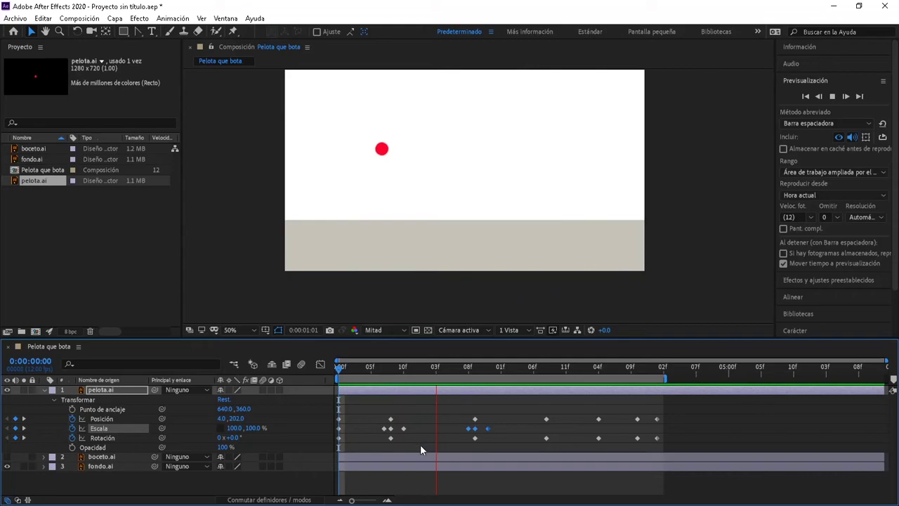
key(space)
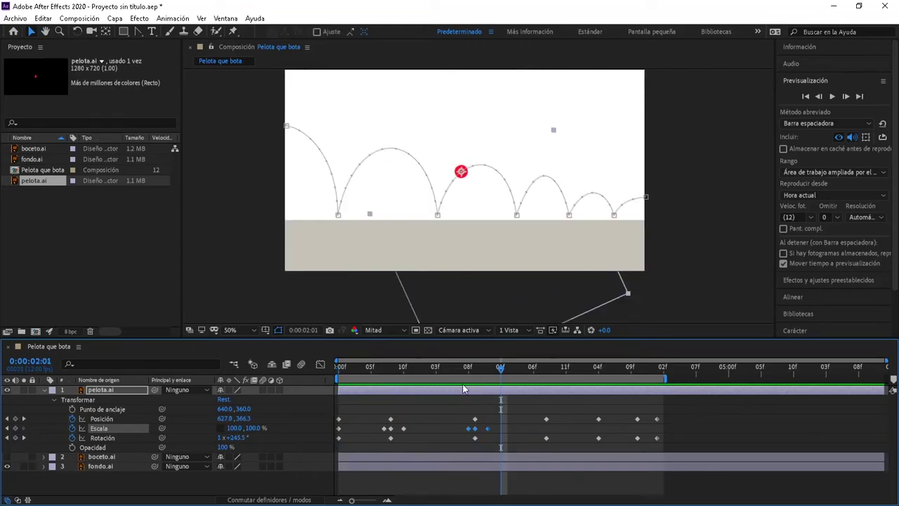
key(Home)
key(space)
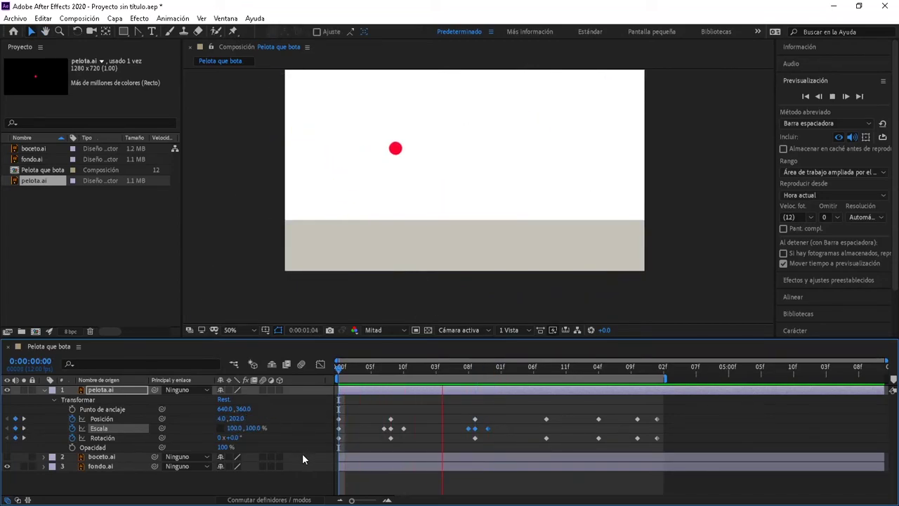
key(space)
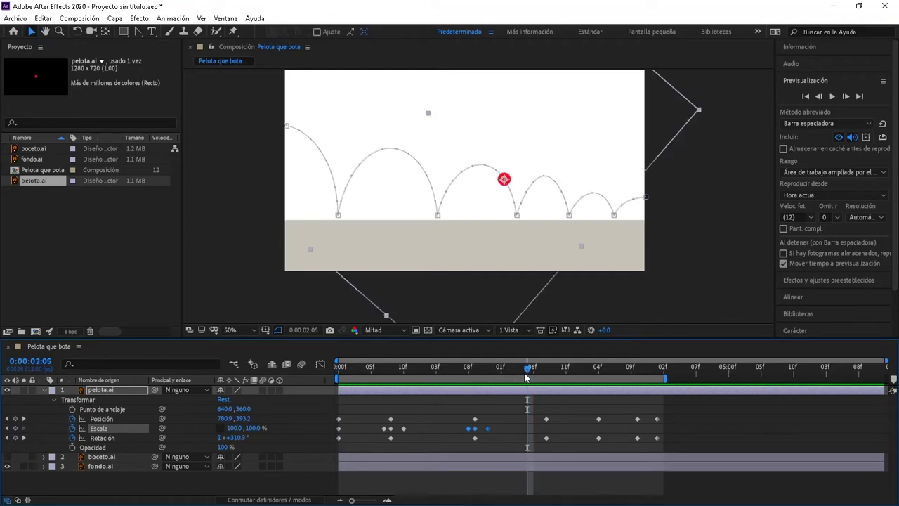
drag(526, 377, 476, 382)
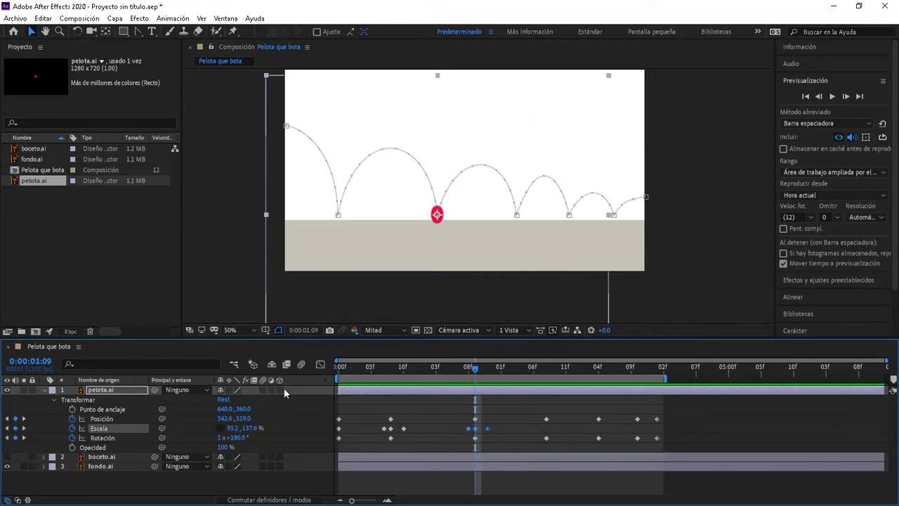
key(Home)
key(space)
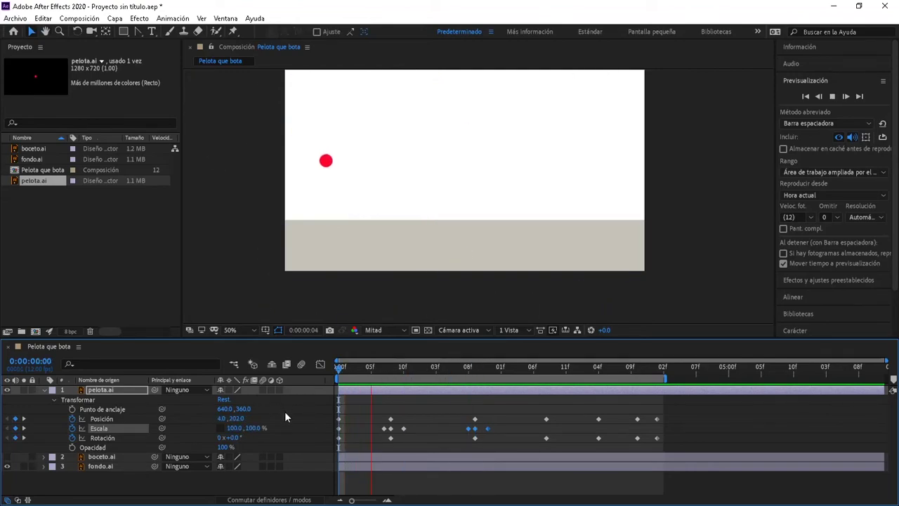
Step: Raise the Rotación keyframe at 1:09 to about 1x+253°, then preview from the start
key(space)
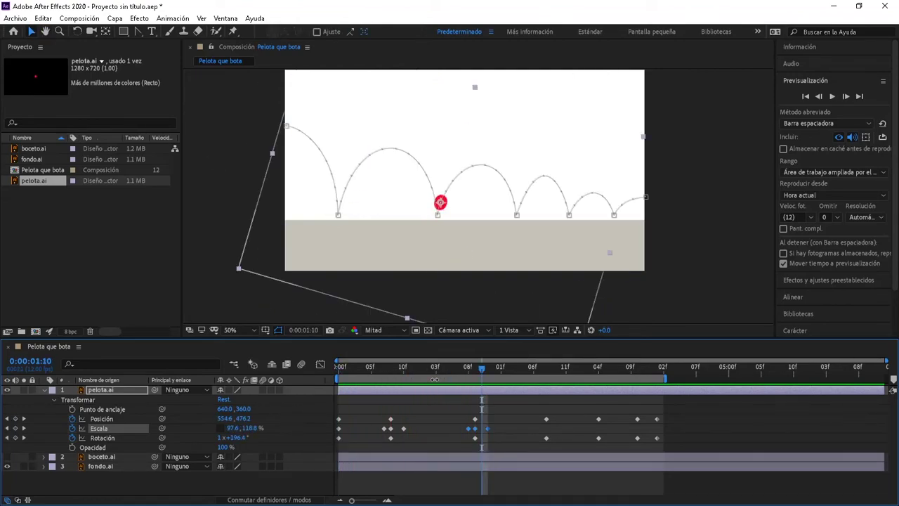
drag(478, 370, 470, 368)
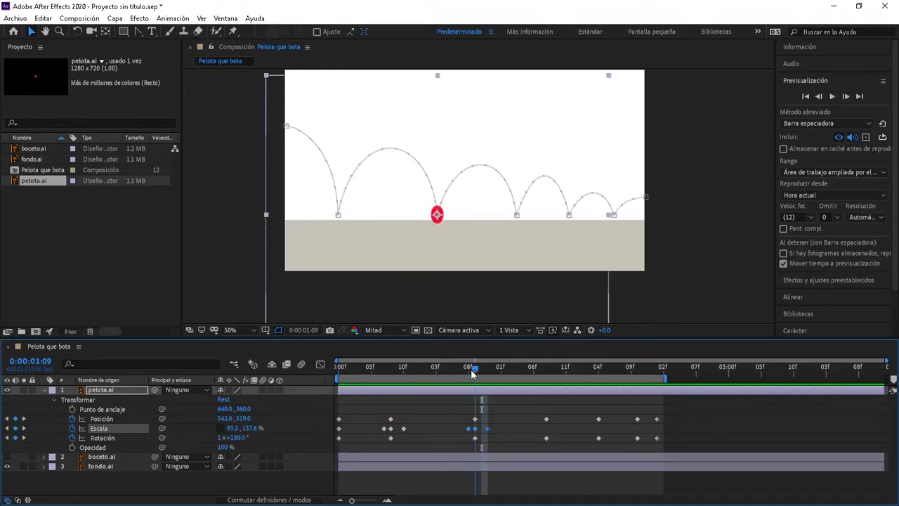
click(474, 437)
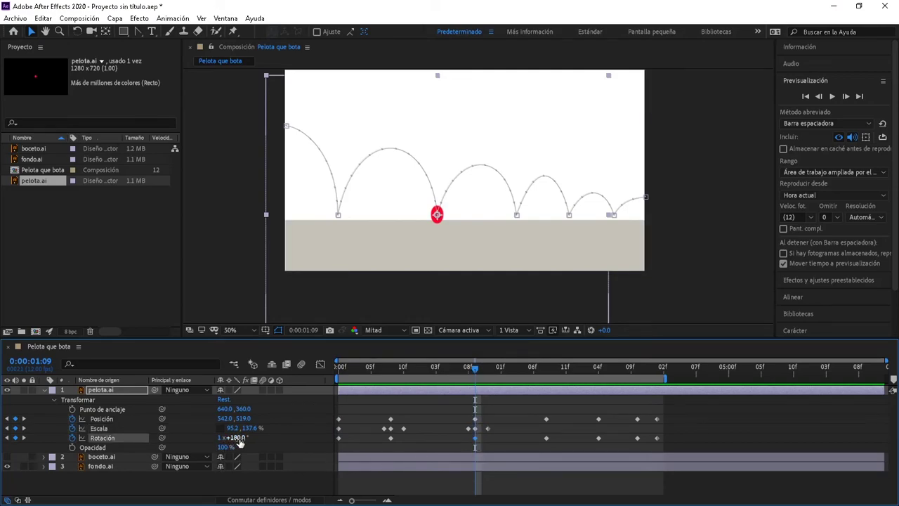
drag(238, 438, 283, 441)
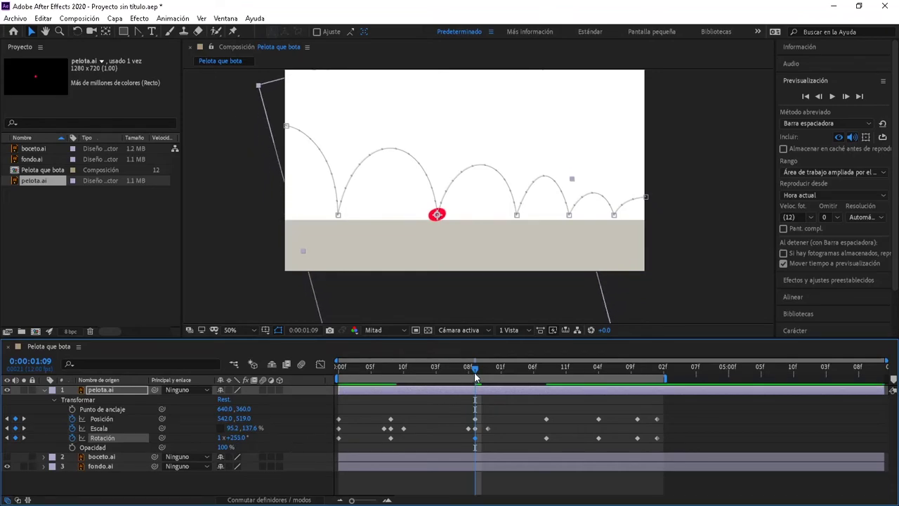
drag(474, 372, 339, 372)
key(space)
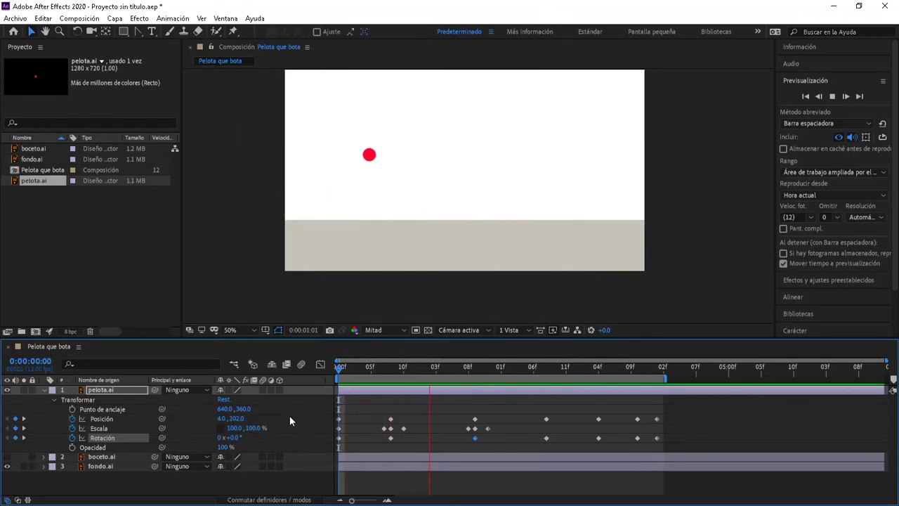
key(space)
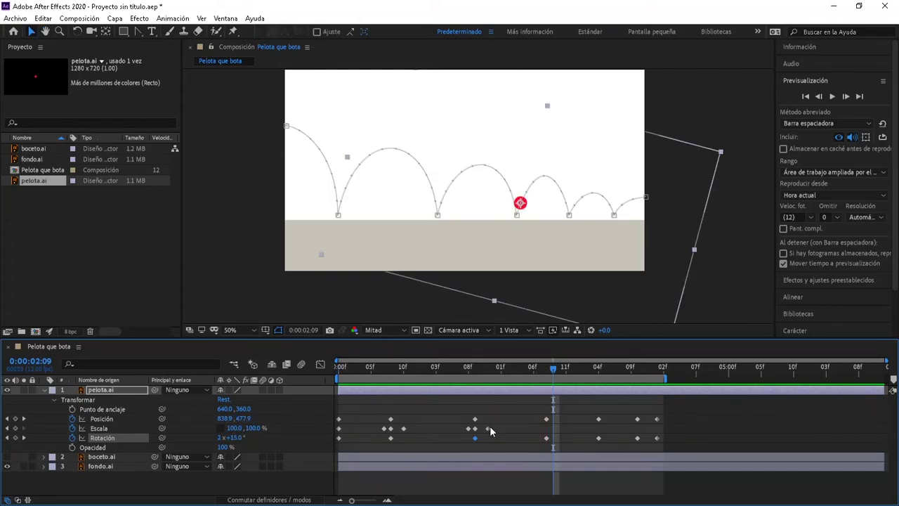
Step: Paste the three Escala squash keyframes at 2:08 and move the last one earlier
drag(503, 426, 450, 434)
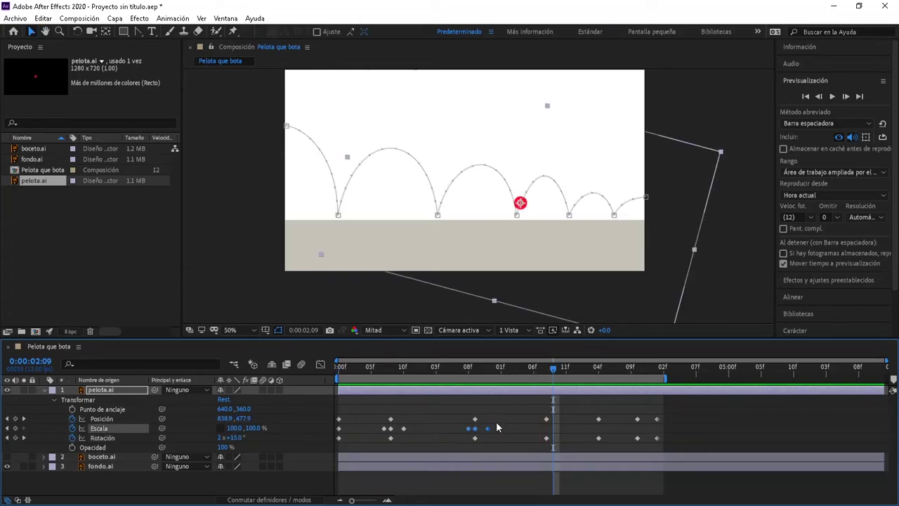
drag(553, 371, 538, 370)
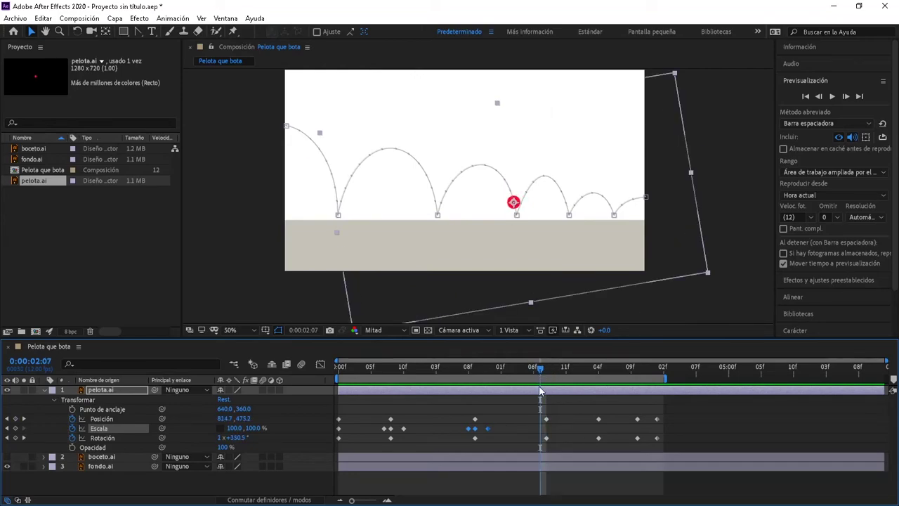
key(ctrl+v)
scroll(494, 447, up, 5)
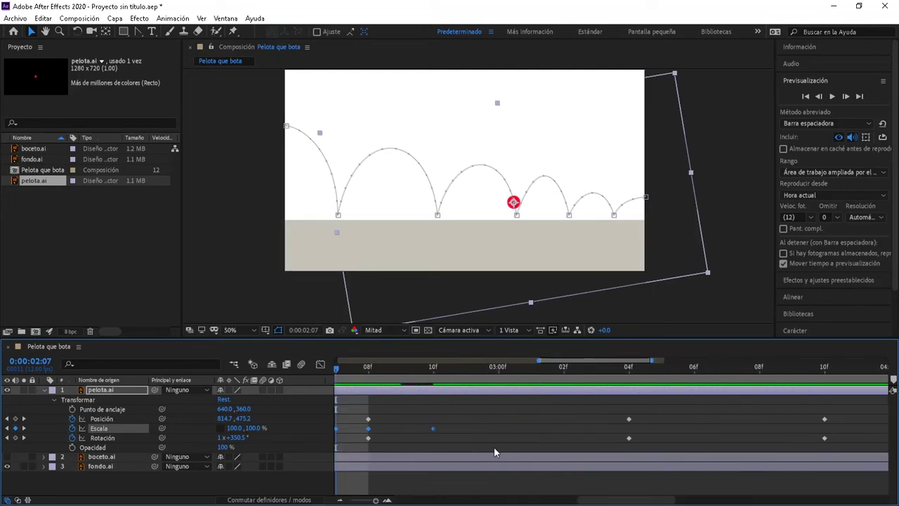
scroll(400, 439, left, 3)
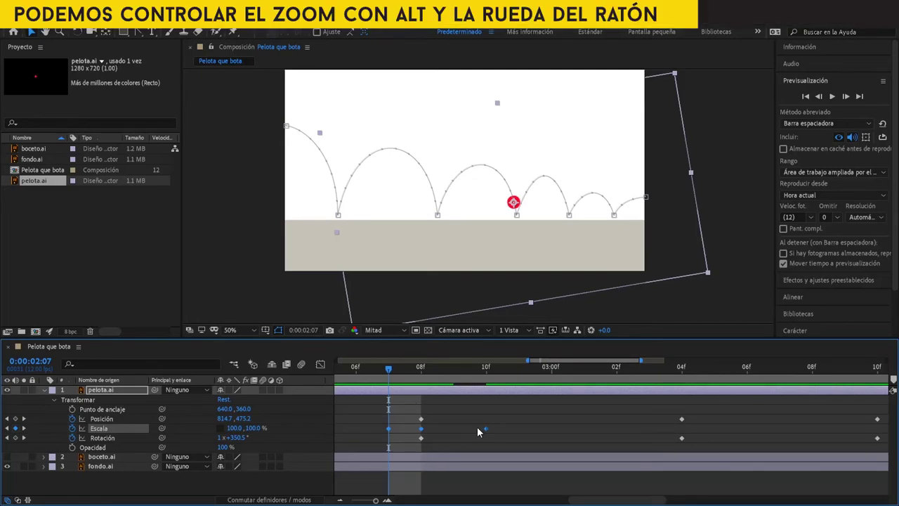
drag(486, 428, 453, 429)
Step: Select the three Scale keyframes near 2:07; lengthen the work area, then undo that change
scroll(420, 447, down, 2)
scroll(420, 448, down, 2)
scroll(422, 445, down, 2)
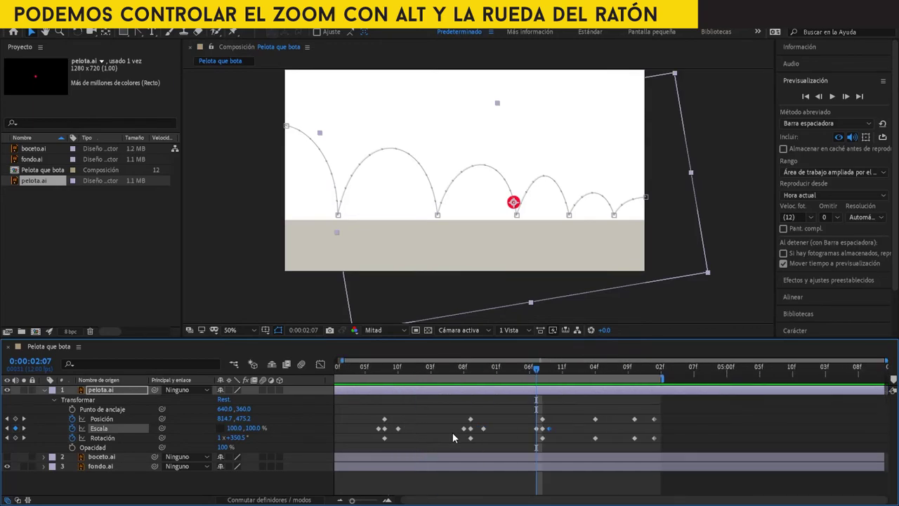
click(566, 430)
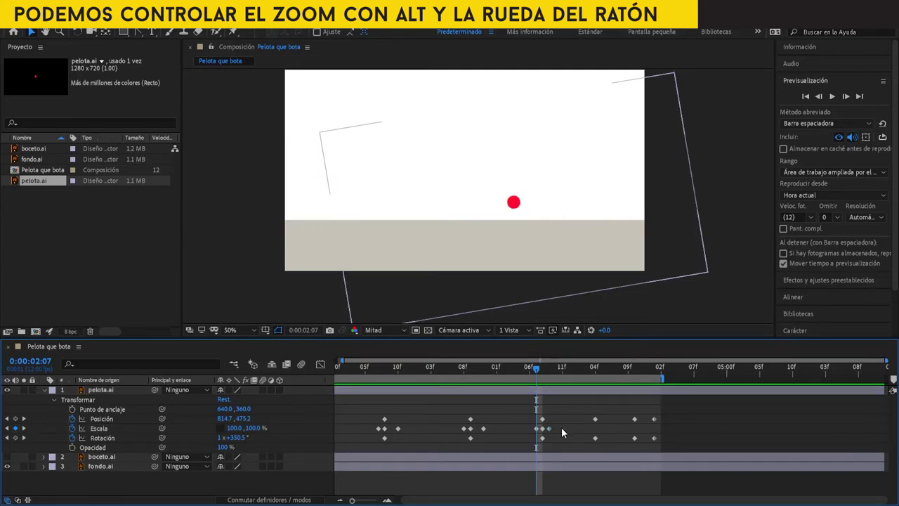
drag(562, 425, 532, 433)
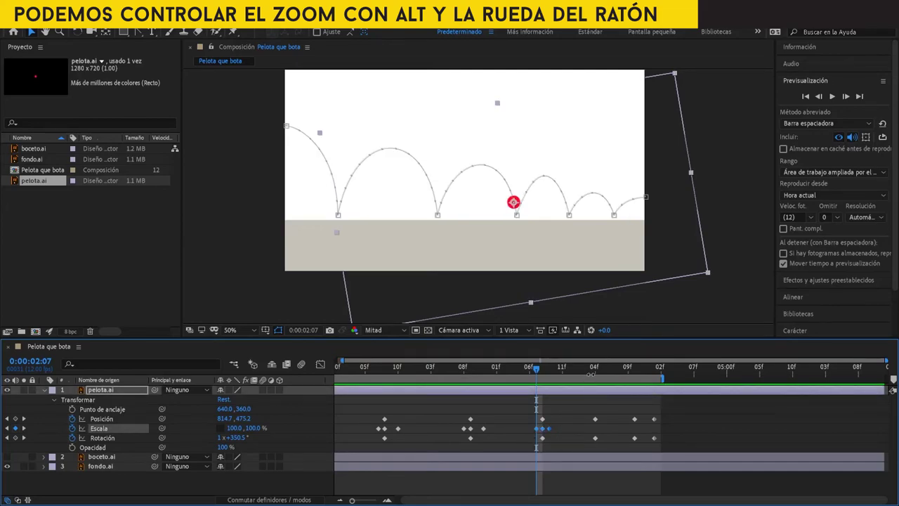
drag(591, 374, 602, 379)
key(ctrl+z)
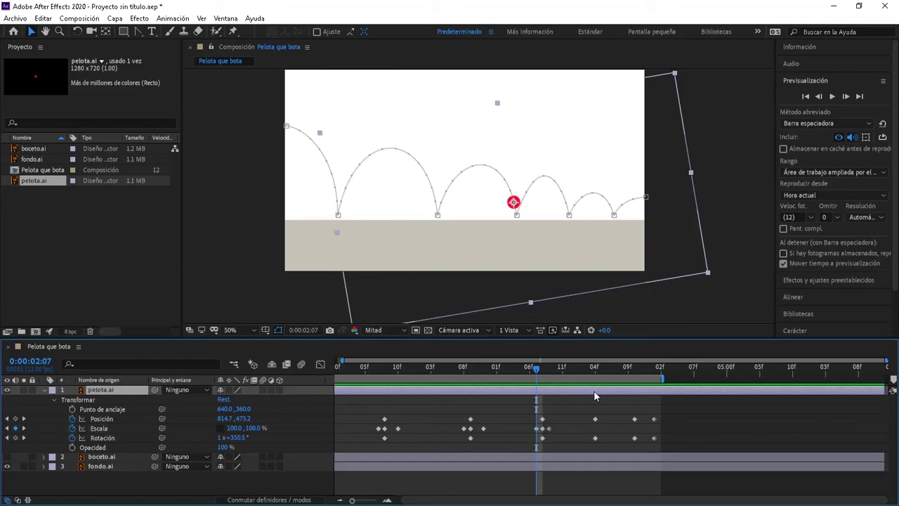
Step: Paste the Escala squash keyframes at the contacts around 3:03 and the next one, then preview
drag(548, 372, 588, 388)
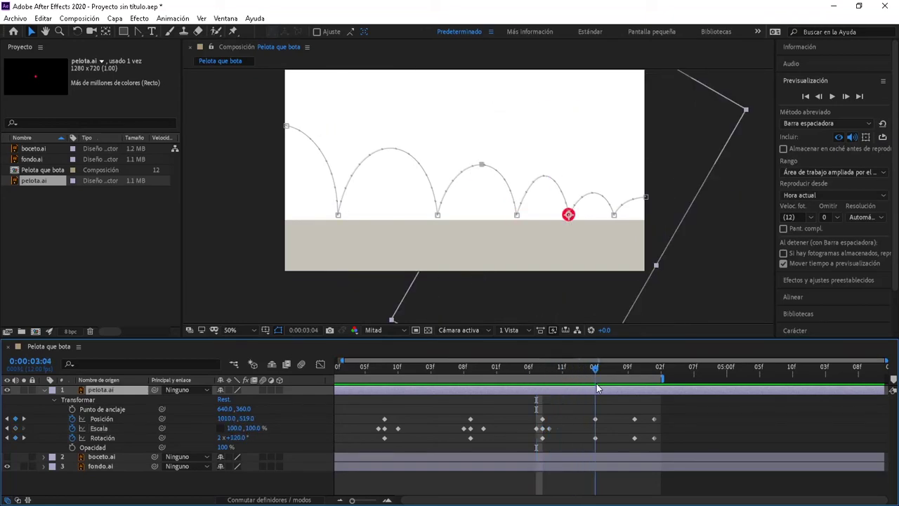
key(ctrl+v)
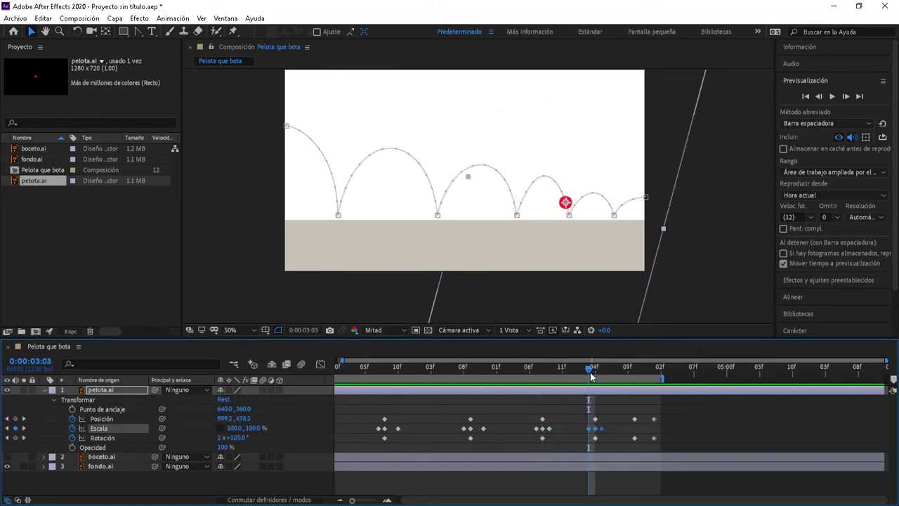
mouse_move(590, 376)
mouse_down()
mouse_move(627, 392)
mouse_move(218, 407)
mouse_up()
key(ctrl+v)
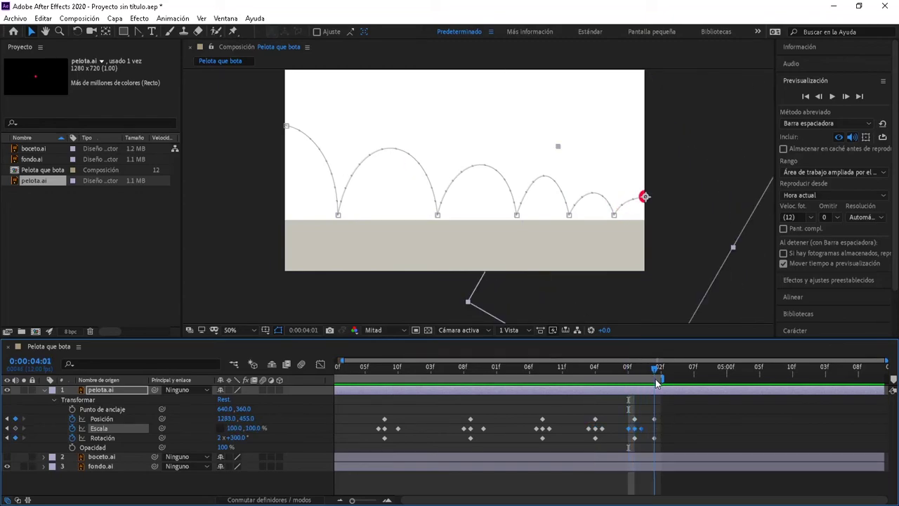
key(space)
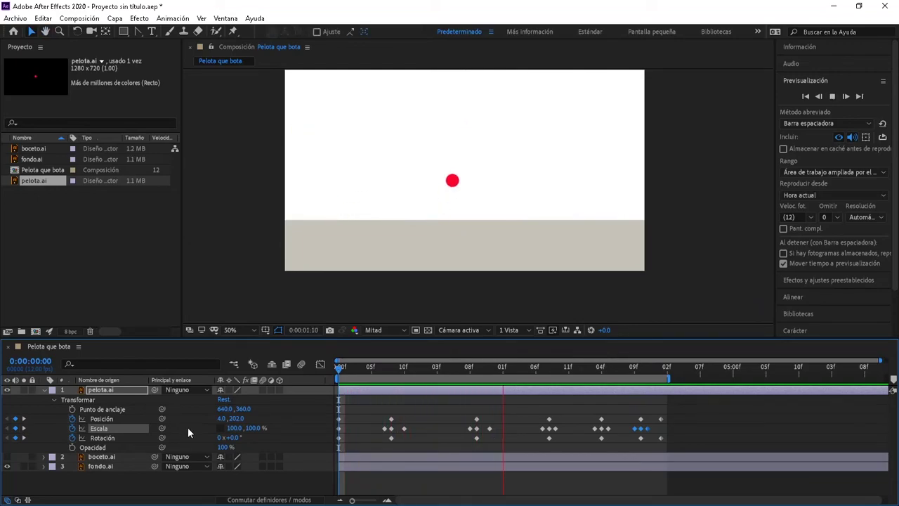
key(space)
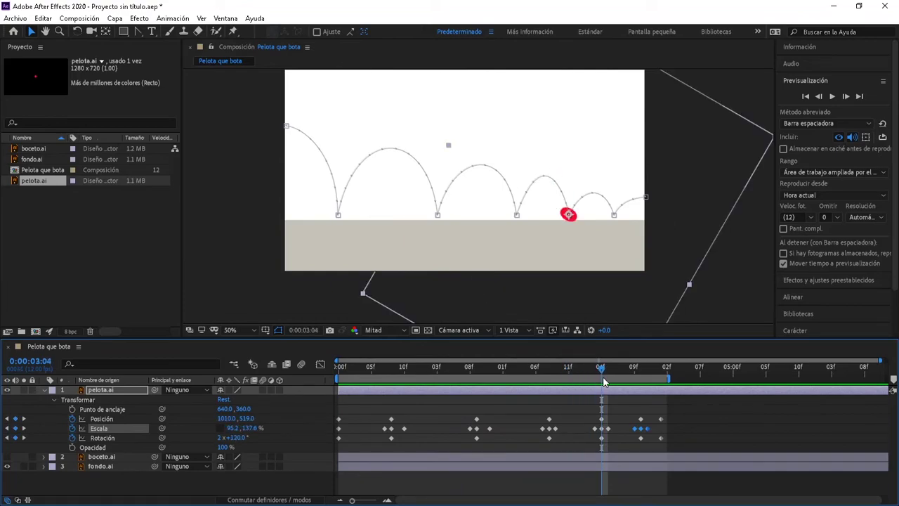
Step: Raise the Rotación keyframe at 0:00:02:08 to 2x+98°
click(546, 393)
click(545, 439)
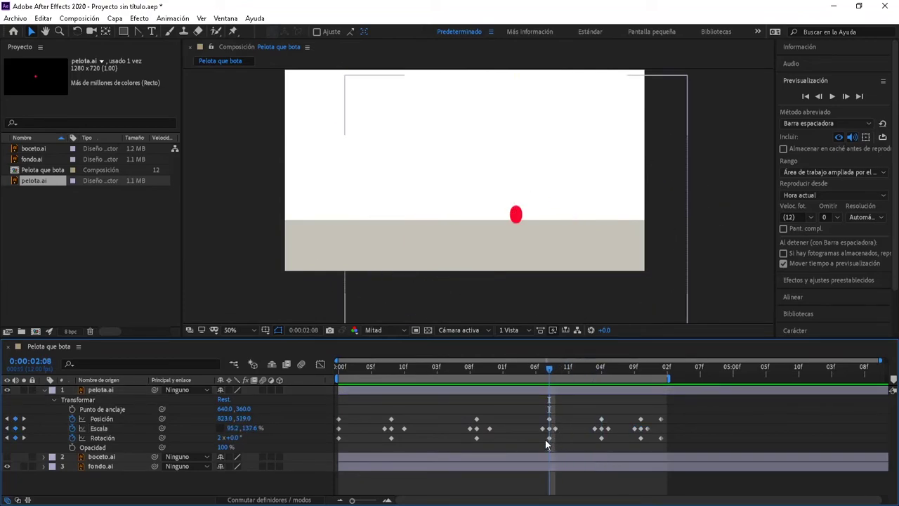
click(549, 438)
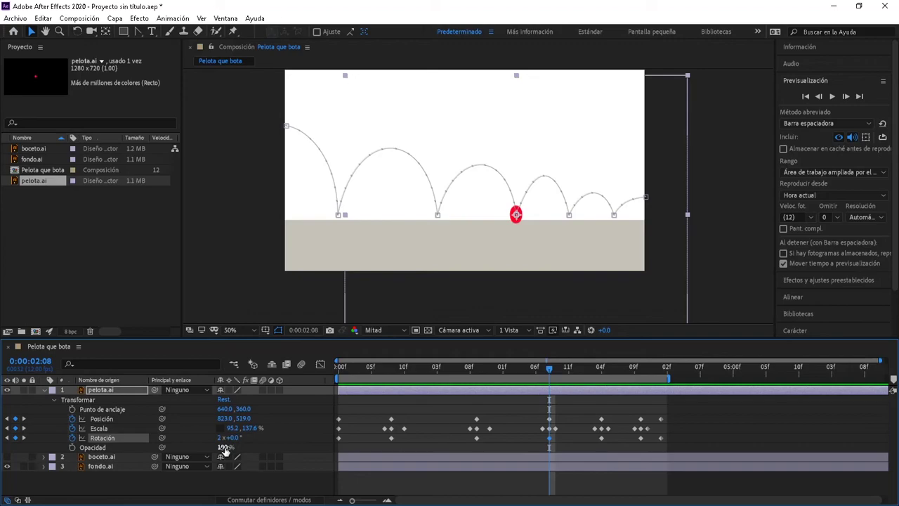
drag(234, 437, 284, 431)
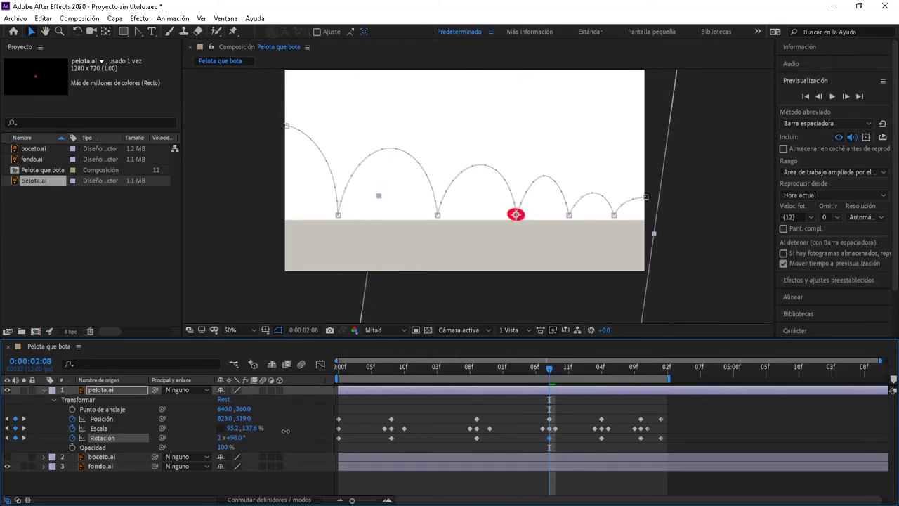
Step: Step through the rotation keyframes to 0:00:03:10 and raise it to 2x+264°
click(24, 438)
click(24, 437)
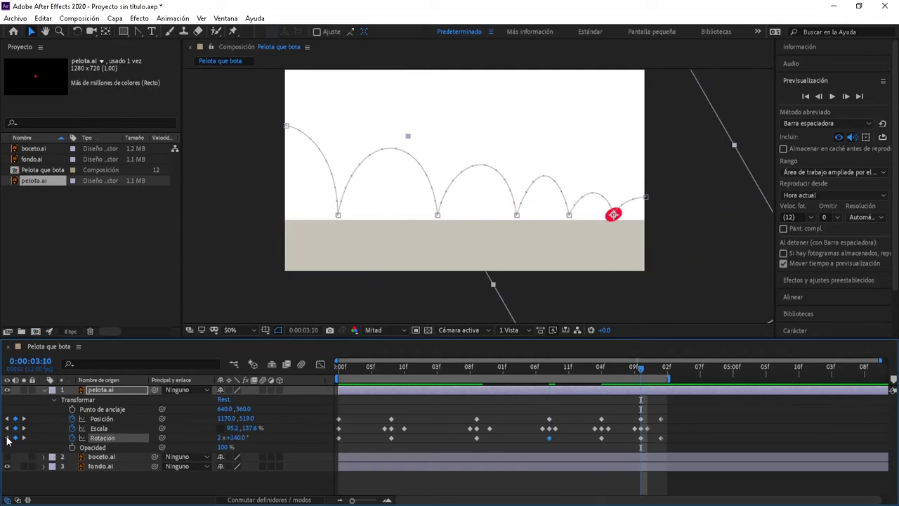
click(7, 438)
click(7, 437)
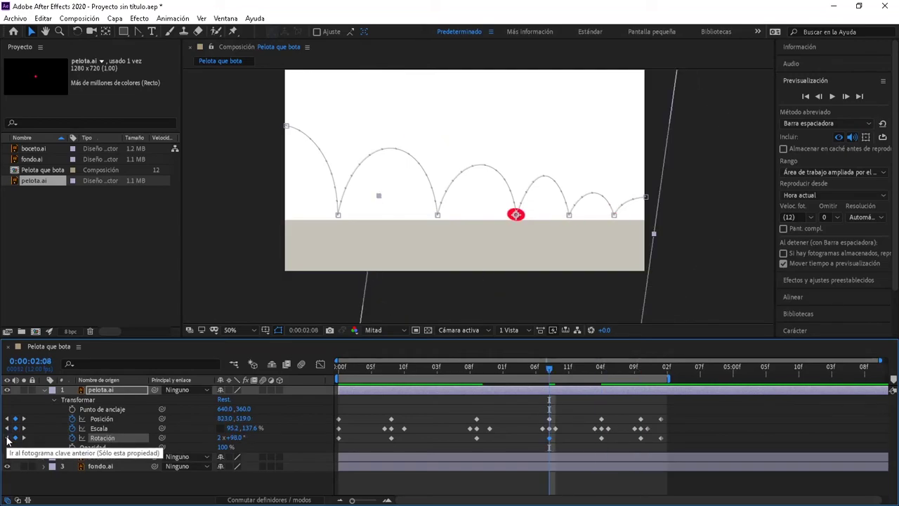
click(24, 437)
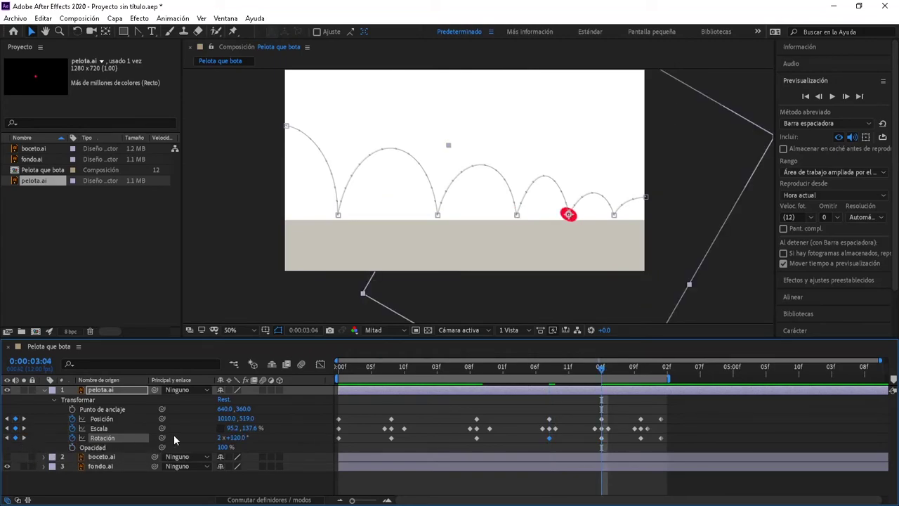
click(24, 438)
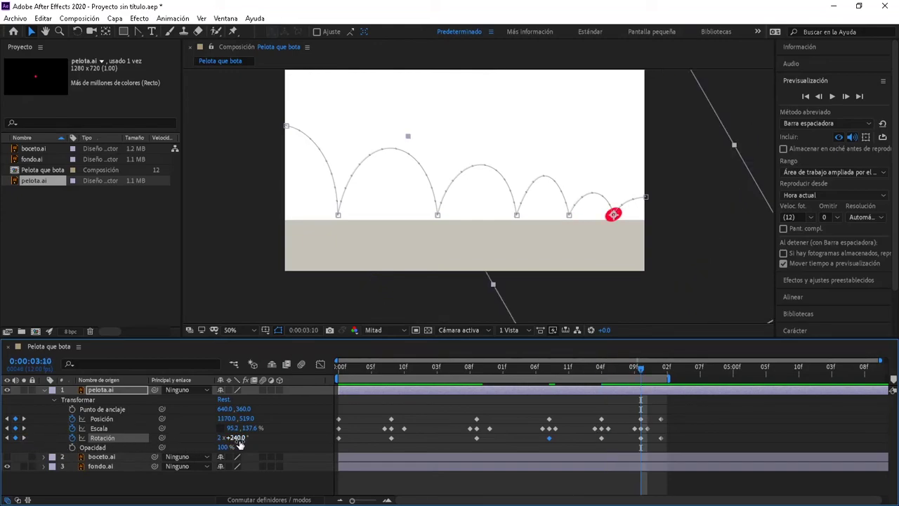
drag(236, 439, 273, 442)
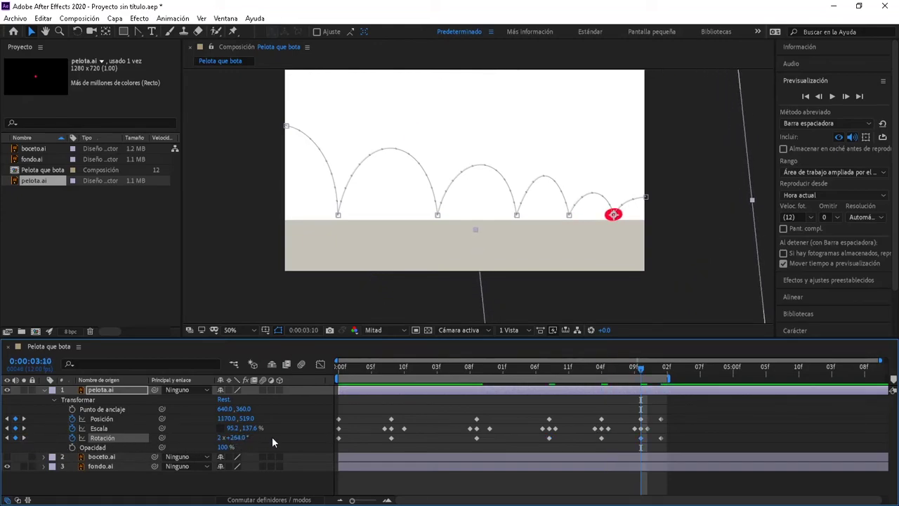
Step: Preview the full bounce, stop it at 0:00:02:03 and deselect the ball layer
key(space)
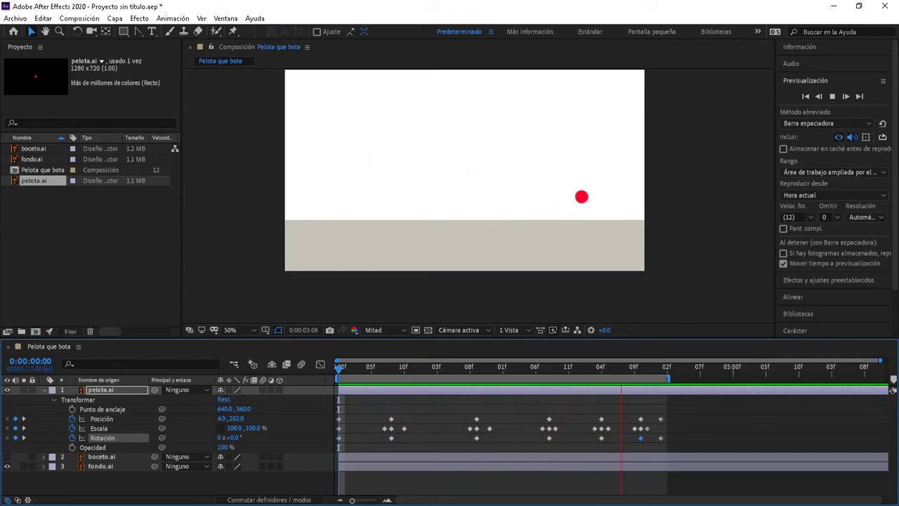
click(652, 439)
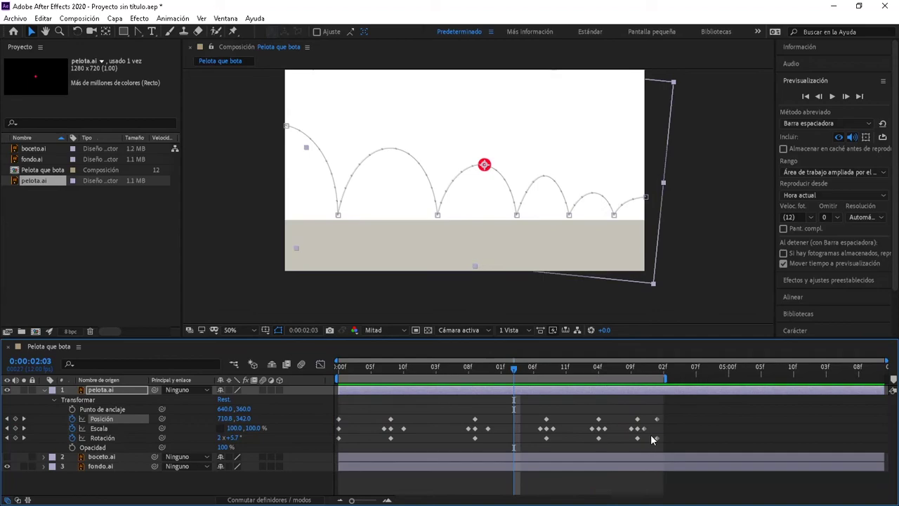
click(708, 423)
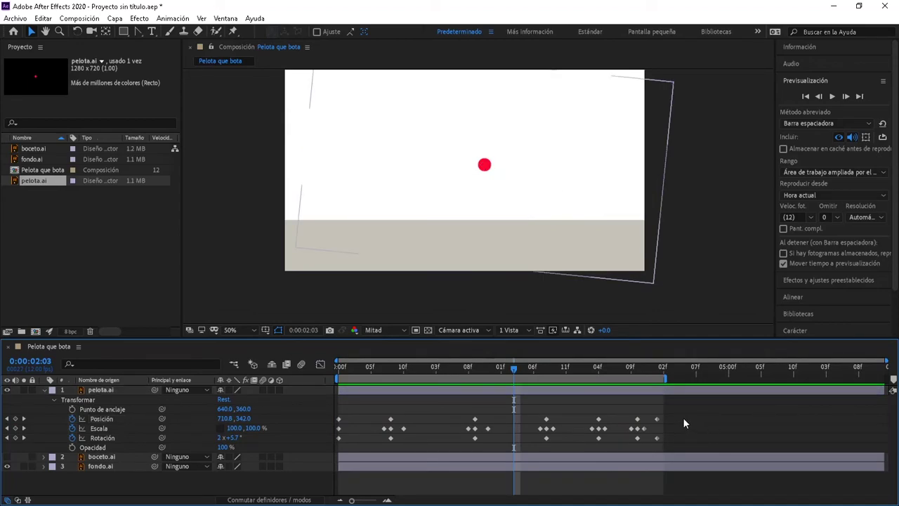
Step: Select all the ball's Position keyframes, apply Easy Ease through Keyframe Assistant, then show the speed graph
drag(683, 417, 317, 418)
drag(316, 417, 333, 415)
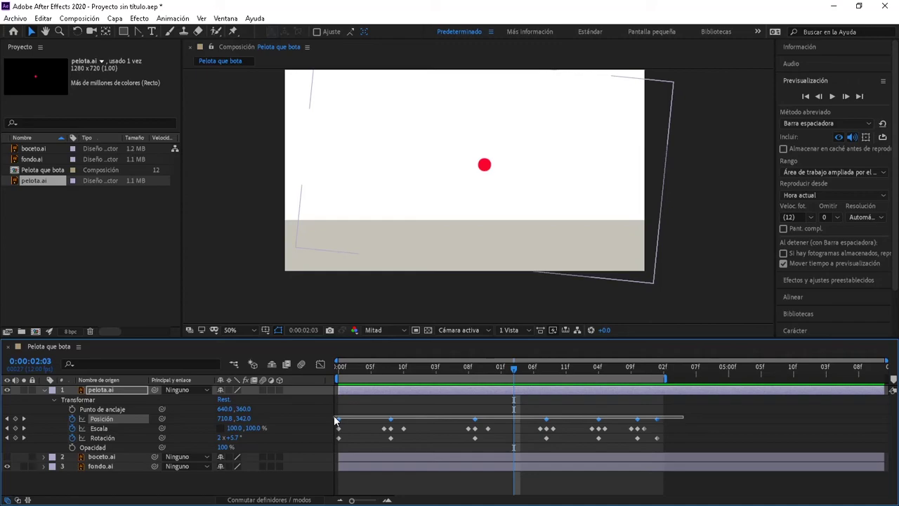
mouse_move(682, 419)
mouse_down()
mouse_move(757, 448)
mouse_move(324, 414)
mouse_up()
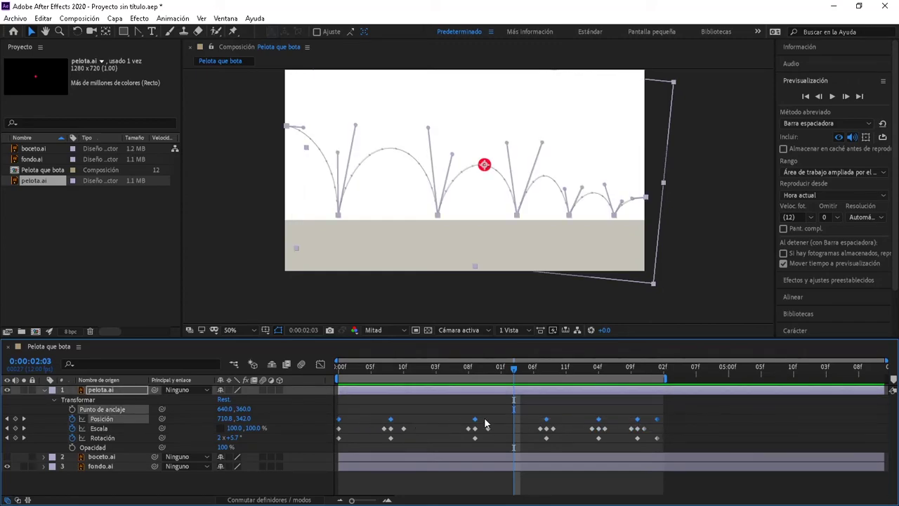
right_click(602, 424)
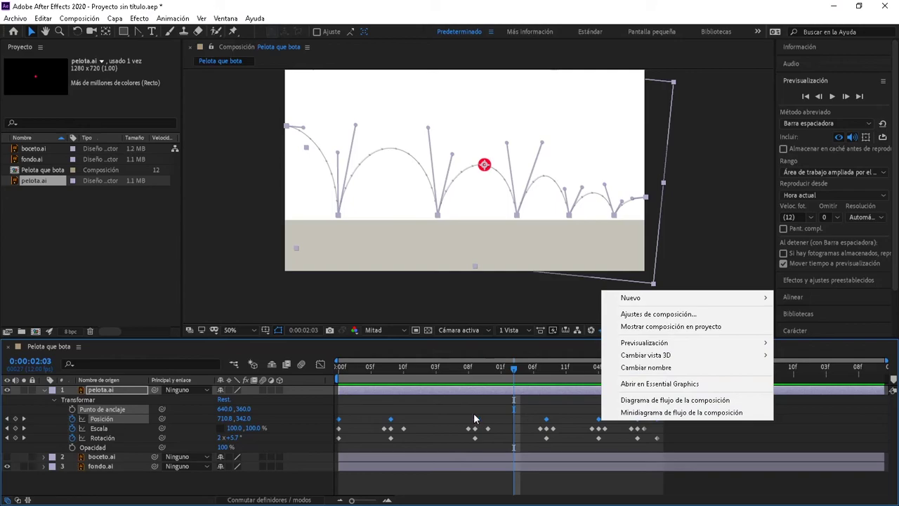
right_click(475, 419)
mouse_move(557, 412)
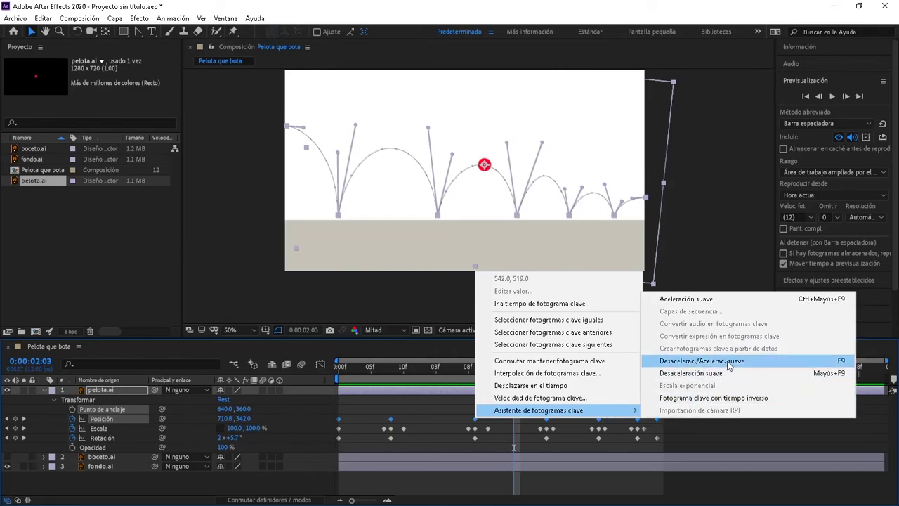
click(729, 362)
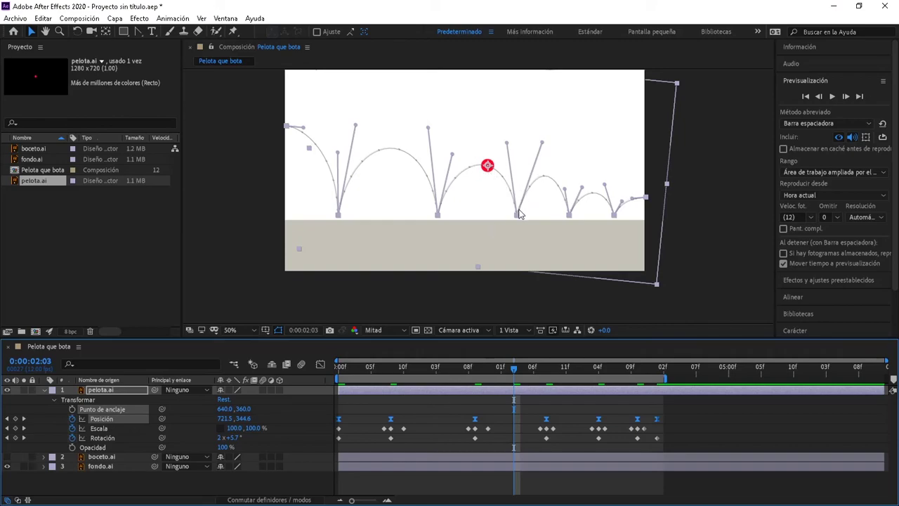
click(321, 364)
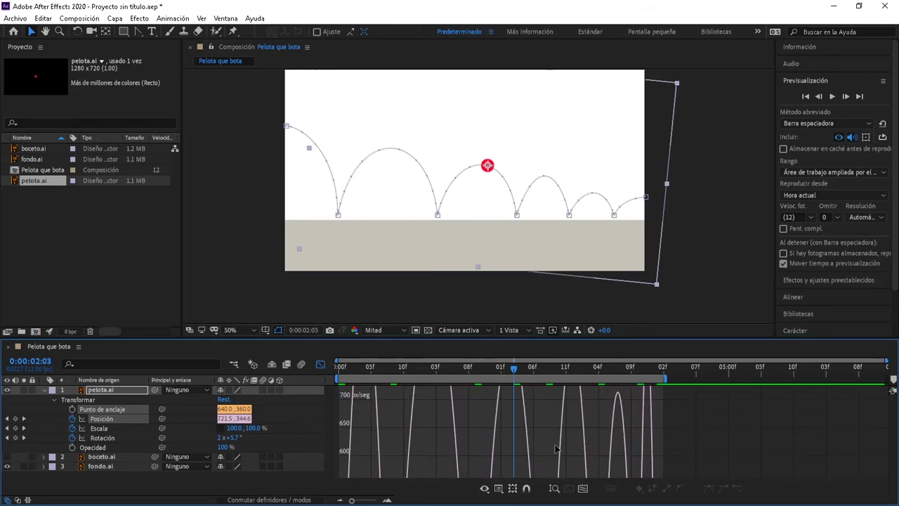
Step: Scroll the speed graph down to 0 px/seg and select every keyframe on the Position curve
right_click(541, 416)
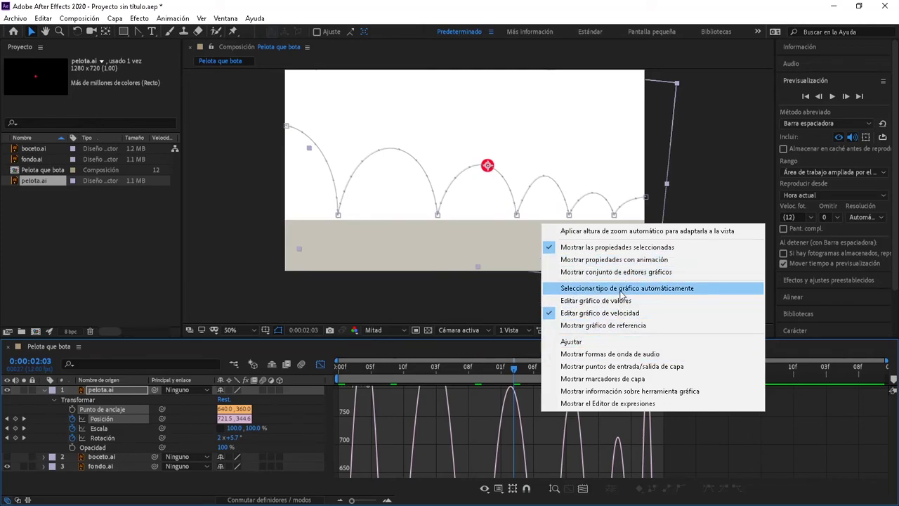
click(693, 452)
scroll(693, 452, down, 2)
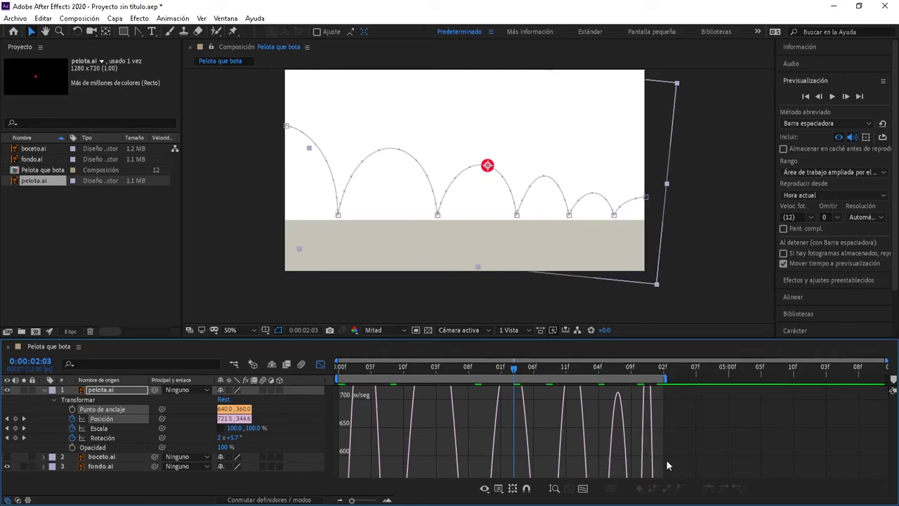
scroll(665, 459, down, 3)
scroll(643, 446, down, 3)
scroll(644, 446, down, 1)
scroll(562, 449, down, 1)
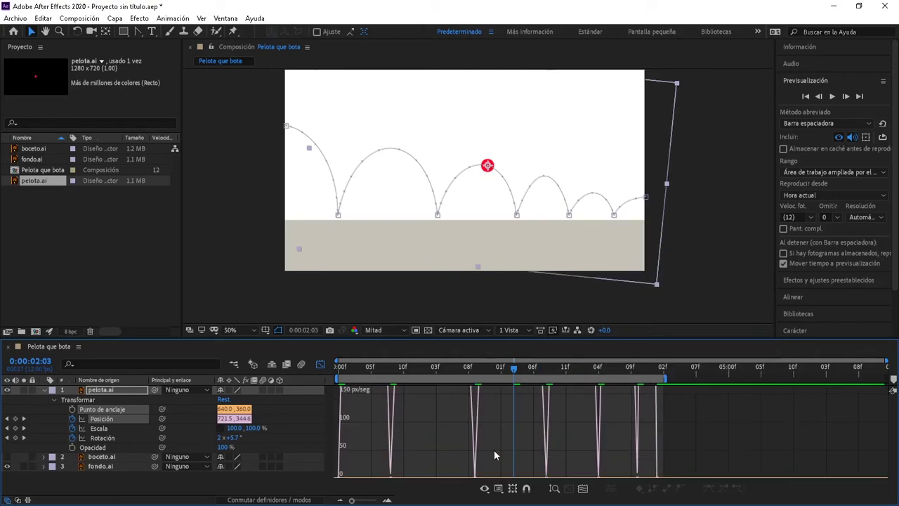
scroll(511, 427, up, 4)
scroll(516, 427, up, 4)
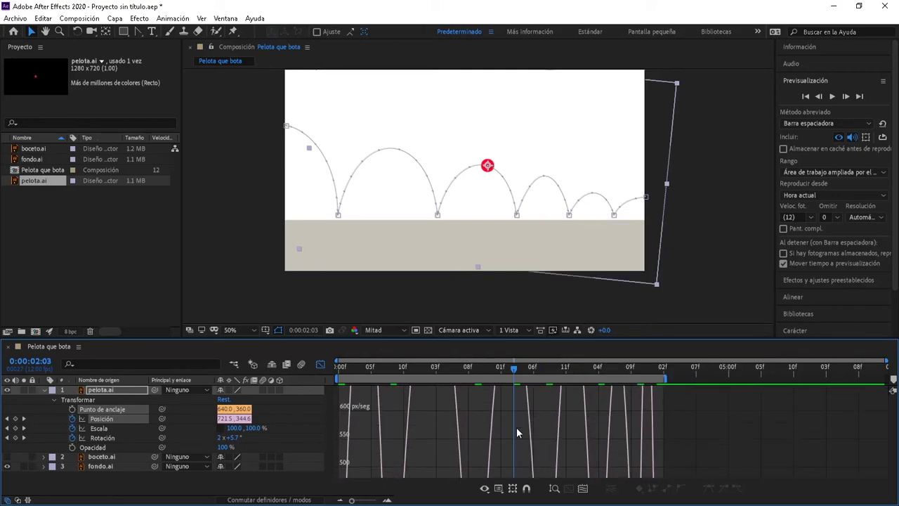
scroll(518, 428, up, 4)
scroll(518, 427, down, 3)
scroll(518, 428, down, 3)
scroll(517, 428, down, 3)
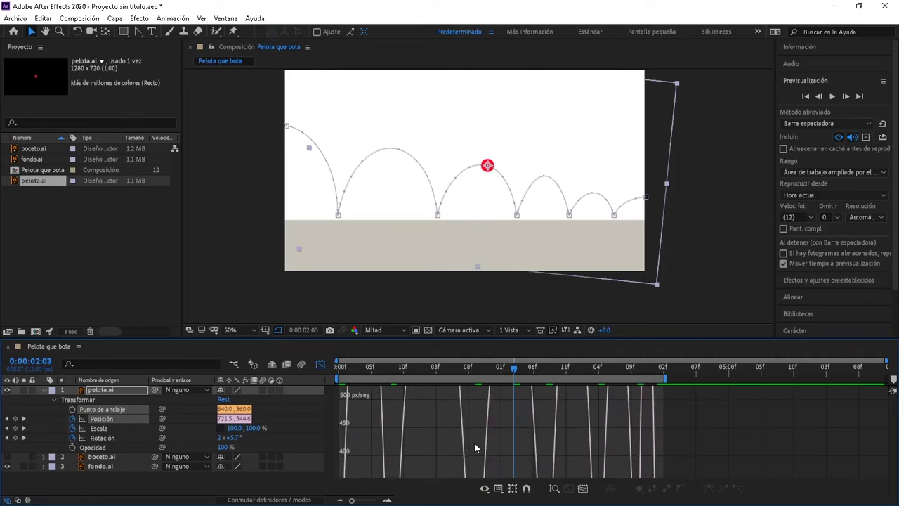
scroll(449, 450, down, 3)
scroll(424, 458, down, 2)
double_click(391, 454)
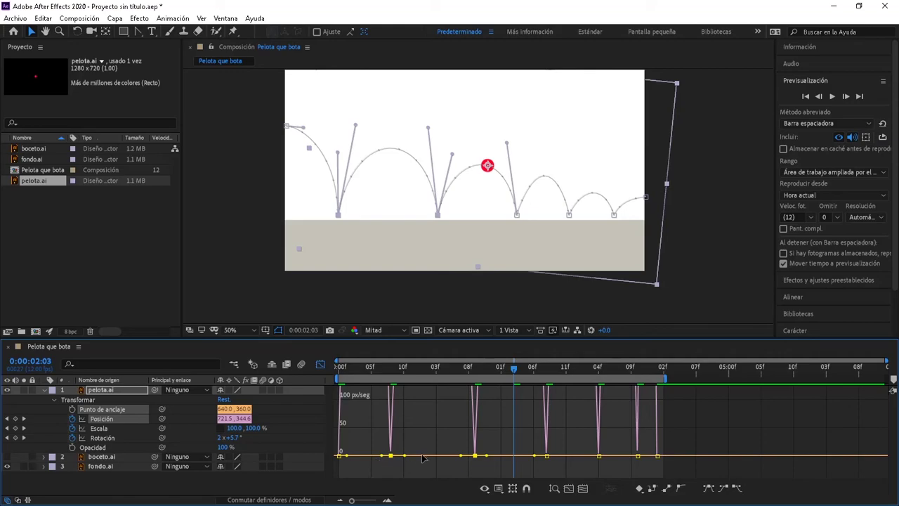
Step: Drag the bounce keyframes' influence handles outward to widen the easing around each speed spike
mouse_move(404, 456)
mouse_down()
mouse_move(425, 451)
mouse_move(393, 461)
mouse_move(452, 457)
mouse_up()
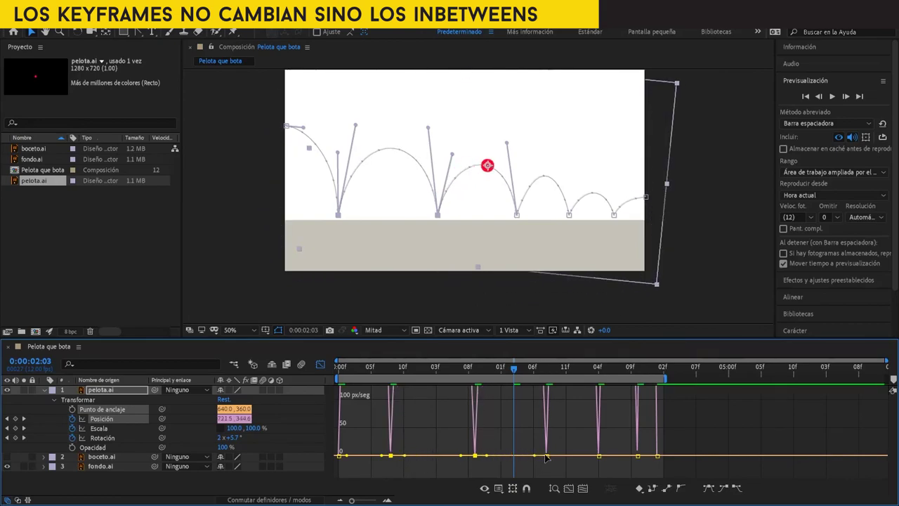
click(344, 457)
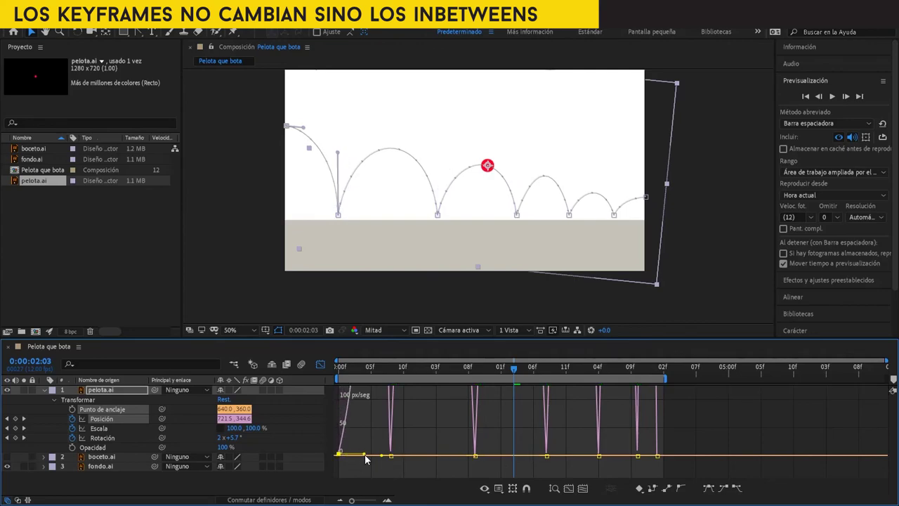
drag(350, 460, 354, 458)
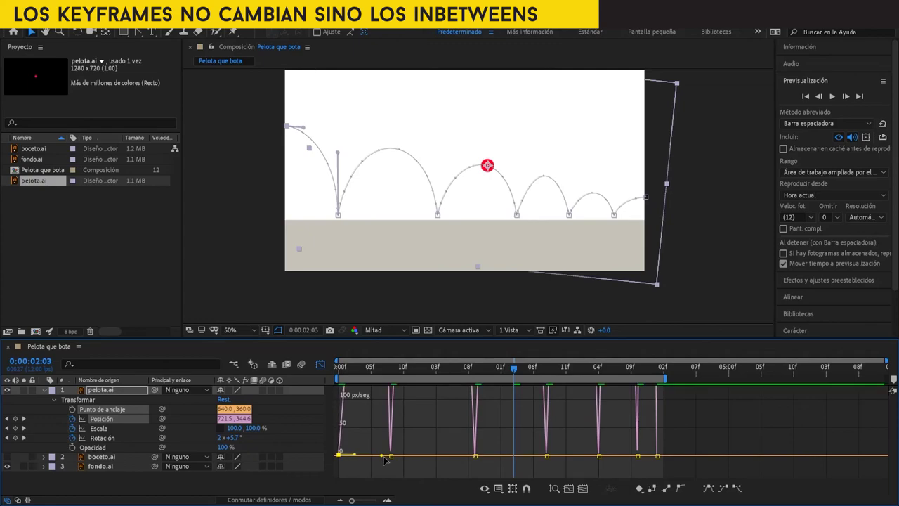
mouse_move(379, 457)
mouse_down()
mouse_move(366, 456)
mouse_move(405, 457)
mouse_move(398, 460)
mouse_up()
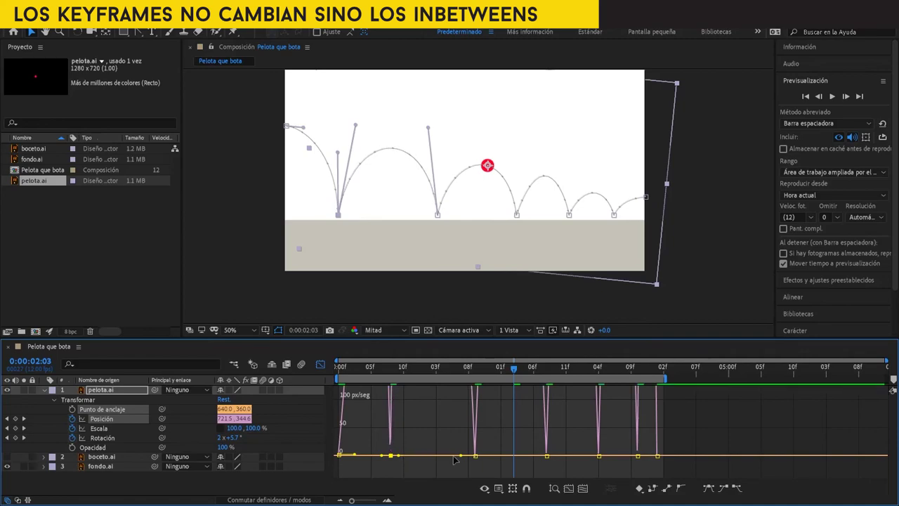
drag(461, 457, 520, 457)
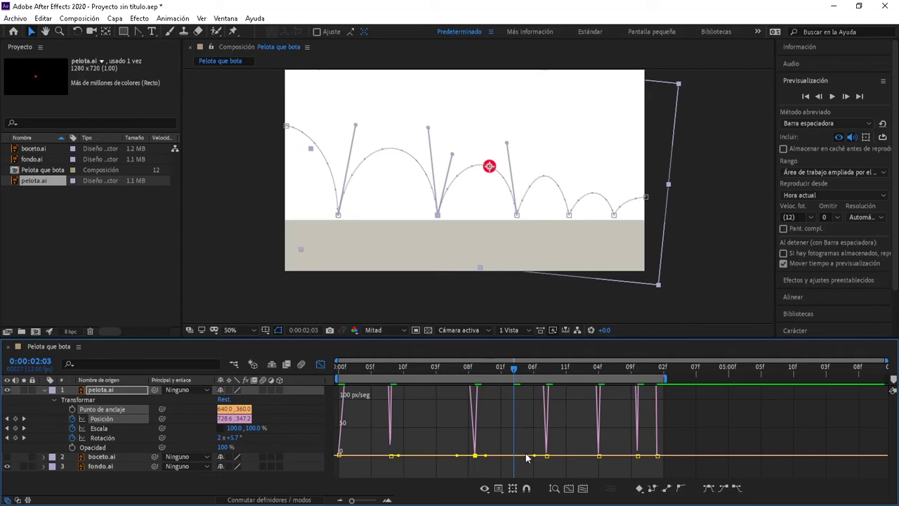
drag(532, 457, 528, 461)
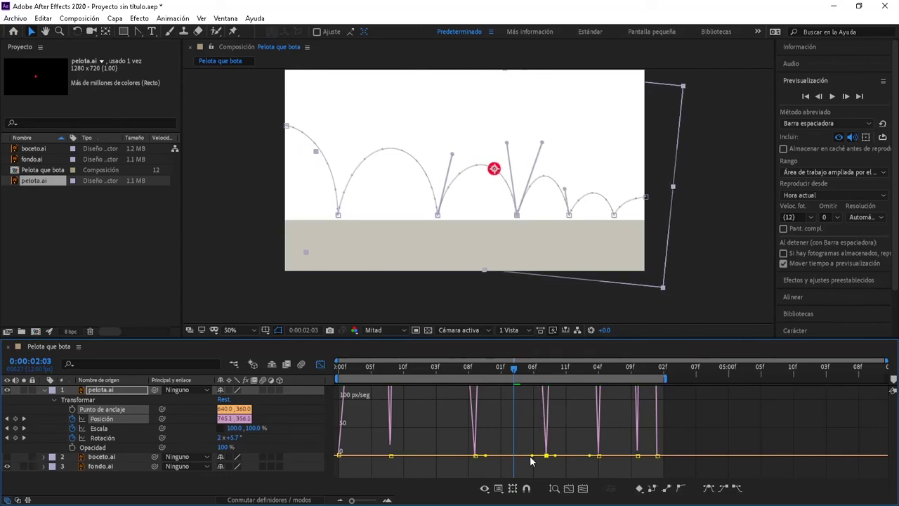
Step: Select the remaining bounce keyframes through the last one, then all Position keyframes
click(599, 456)
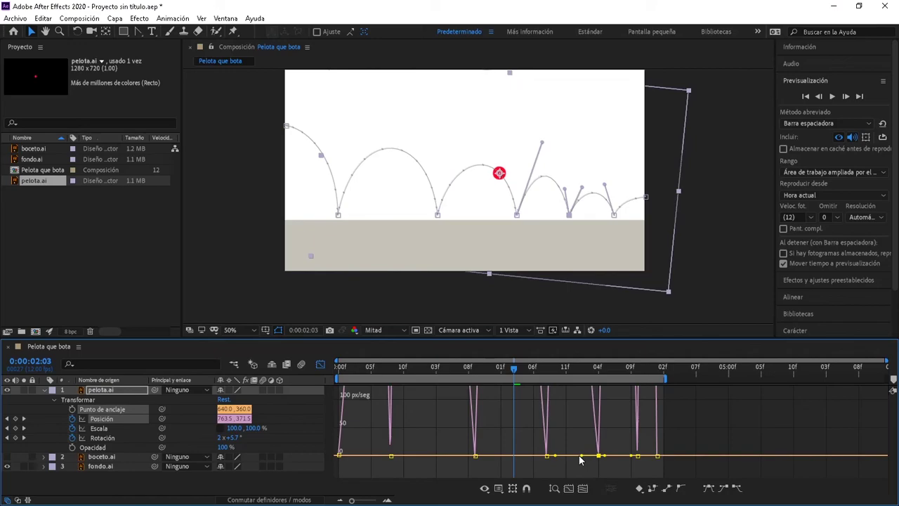
click(636, 455)
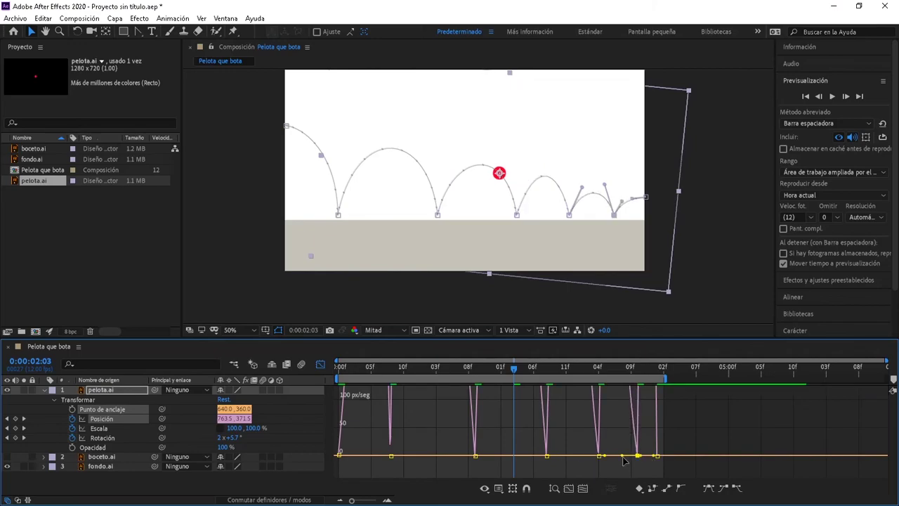
click(655, 455)
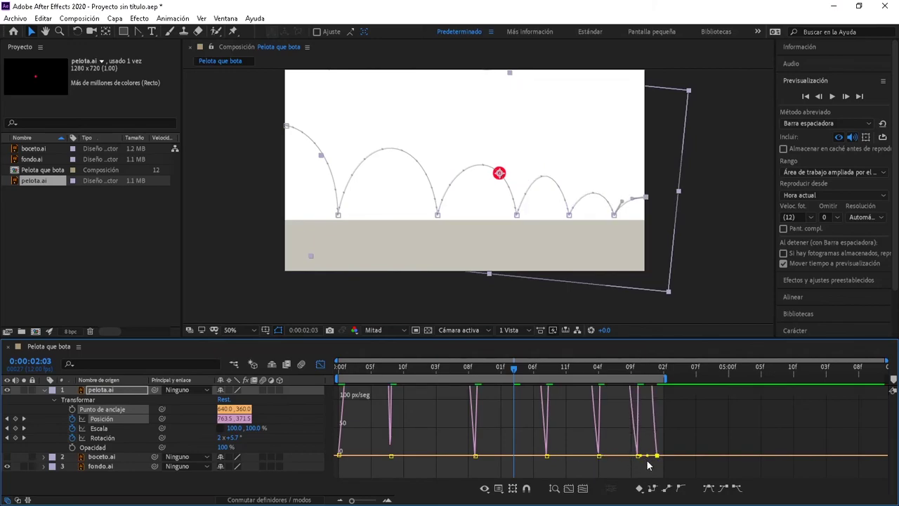
key(z)
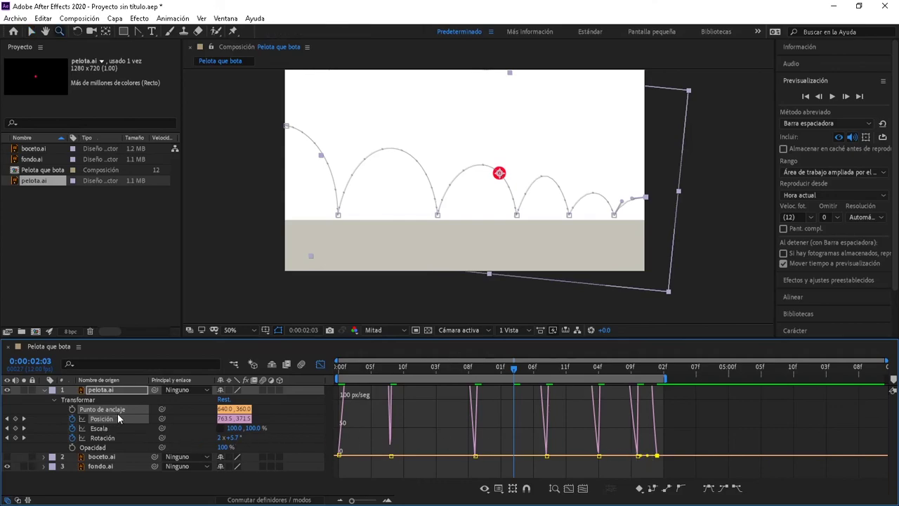
click(117, 417)
Step: Return to the keyframe timeline and preview the bounce from the start
click(319, 364)
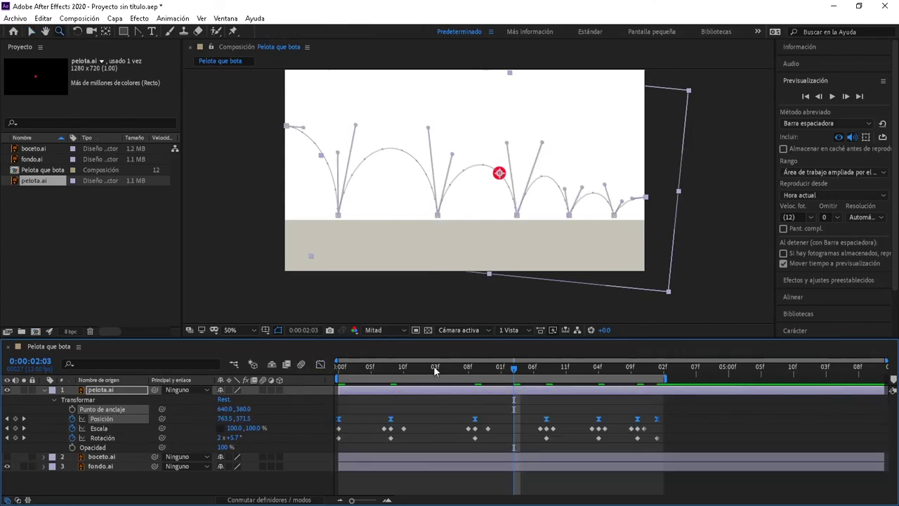
drag(515, 370, 281, 384)
key(space)
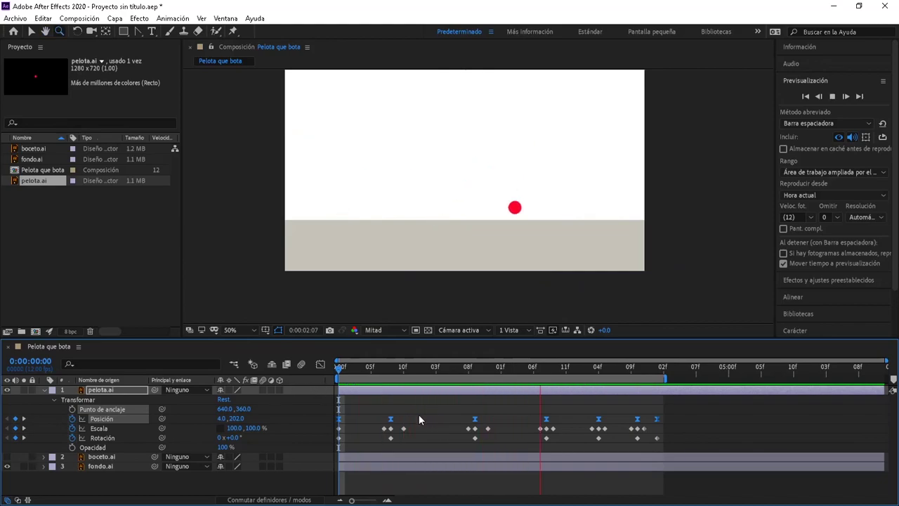
key(space)
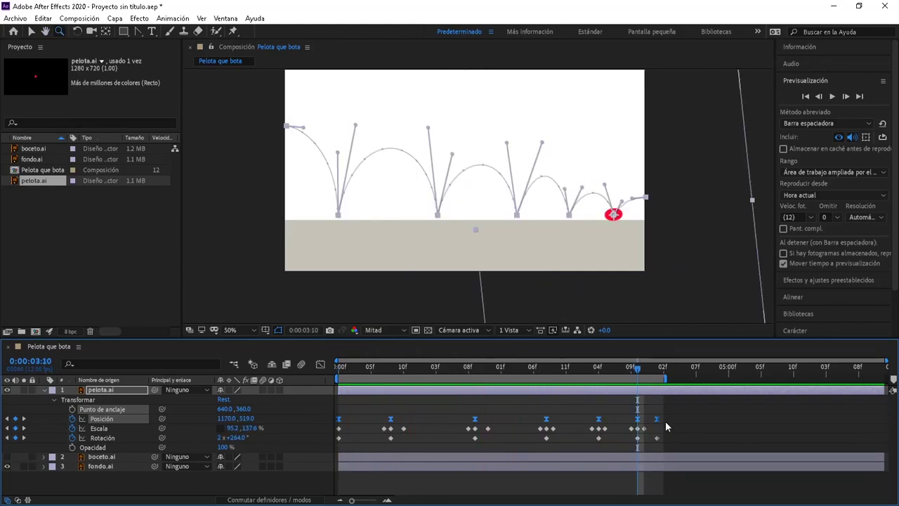
Step: Undo three edits, re-apply Easy Ease (F9) to all Position keyframes, and preview from the start
key(ctrl+z)
key(ctrl+z)
key(ctrl+z)
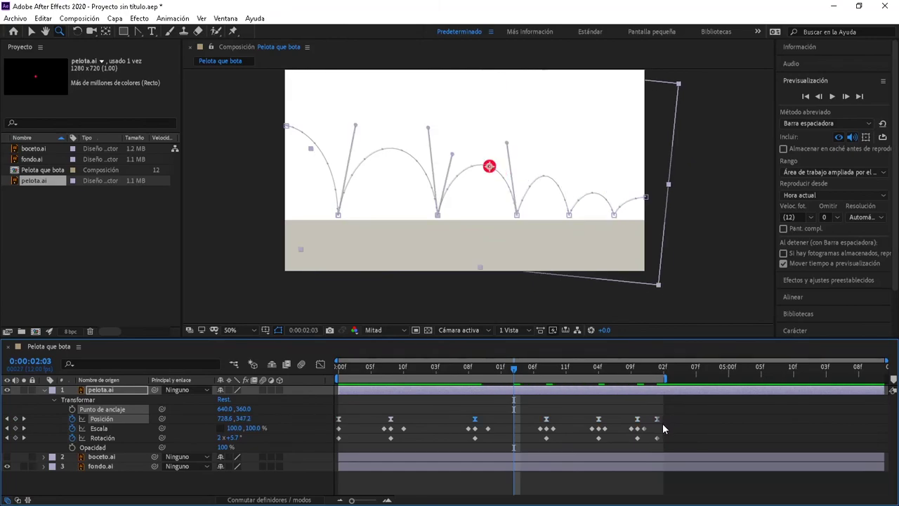
key(ctrl+z)
key(ctrl+z)
key(ctrl+z)
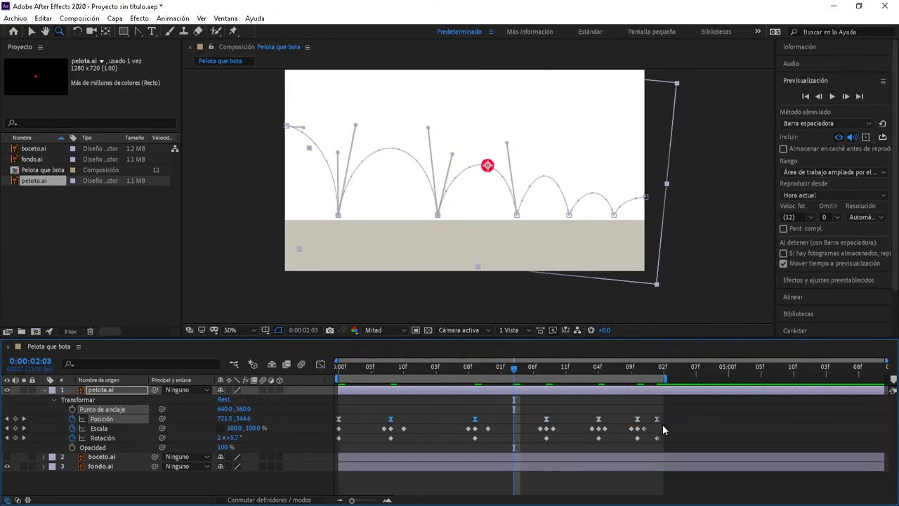
key(ctrl+z)
mouse_move(678, 420)
mouse_down()
mouse_move(326, 421)
mouse_move(335, 427)
mouse_up()
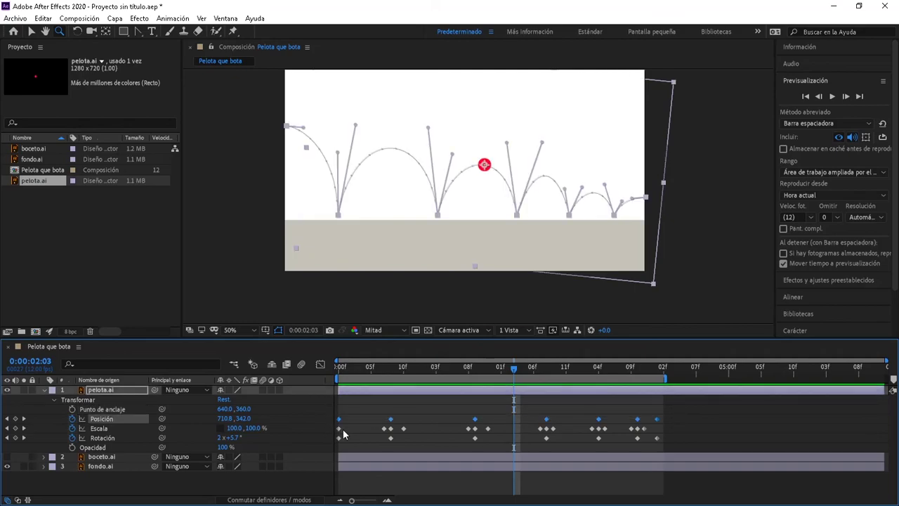
key(F9)
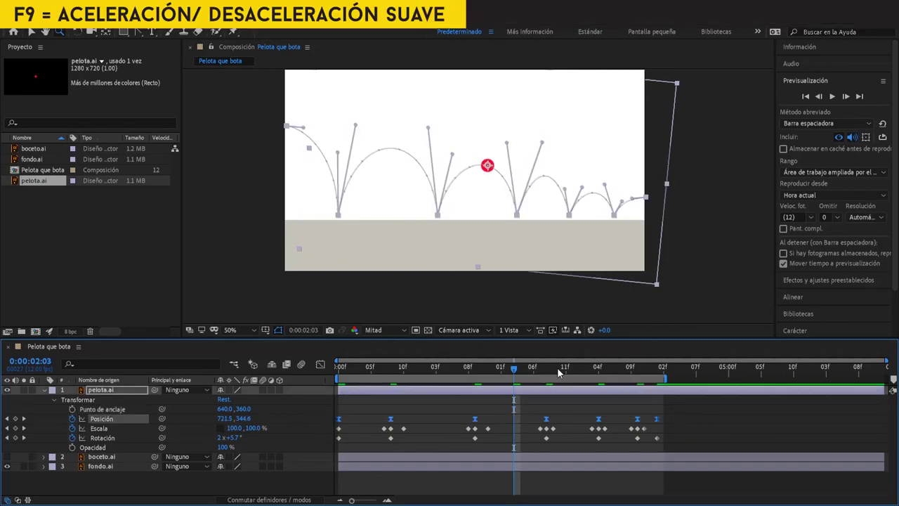
click(339, 371)
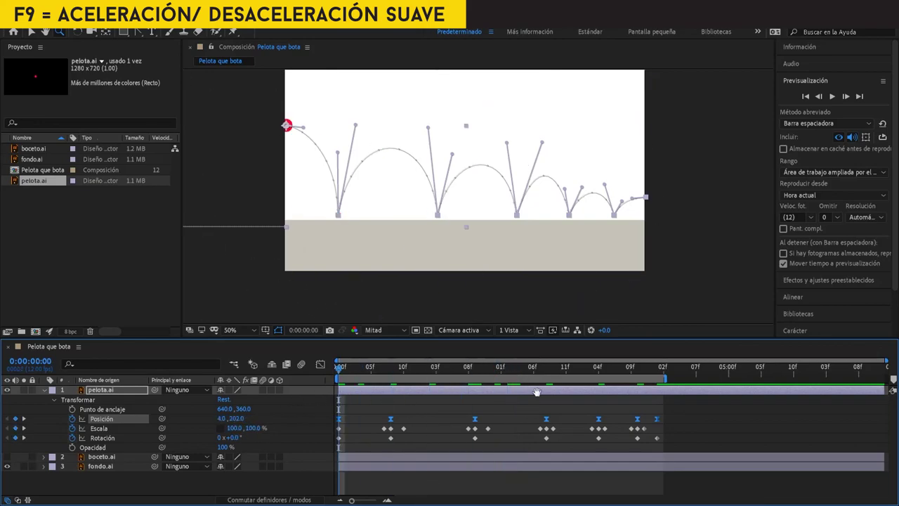
key(space)
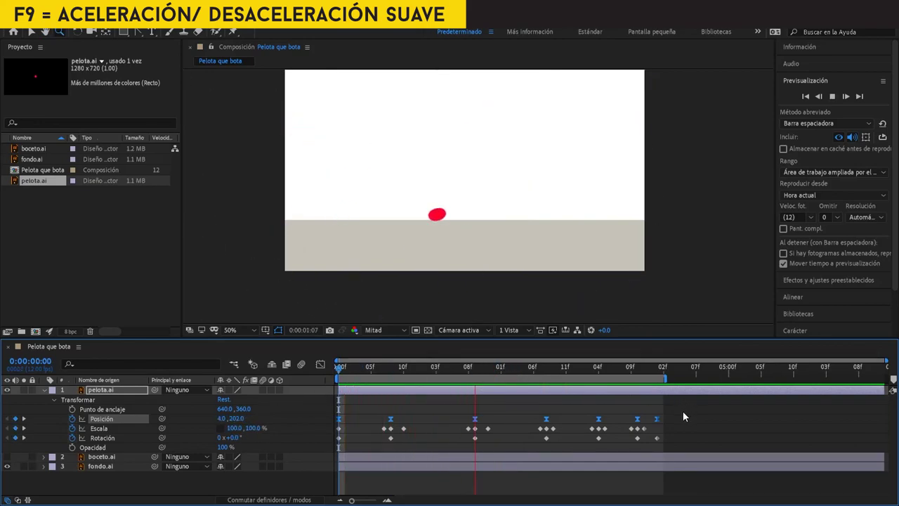